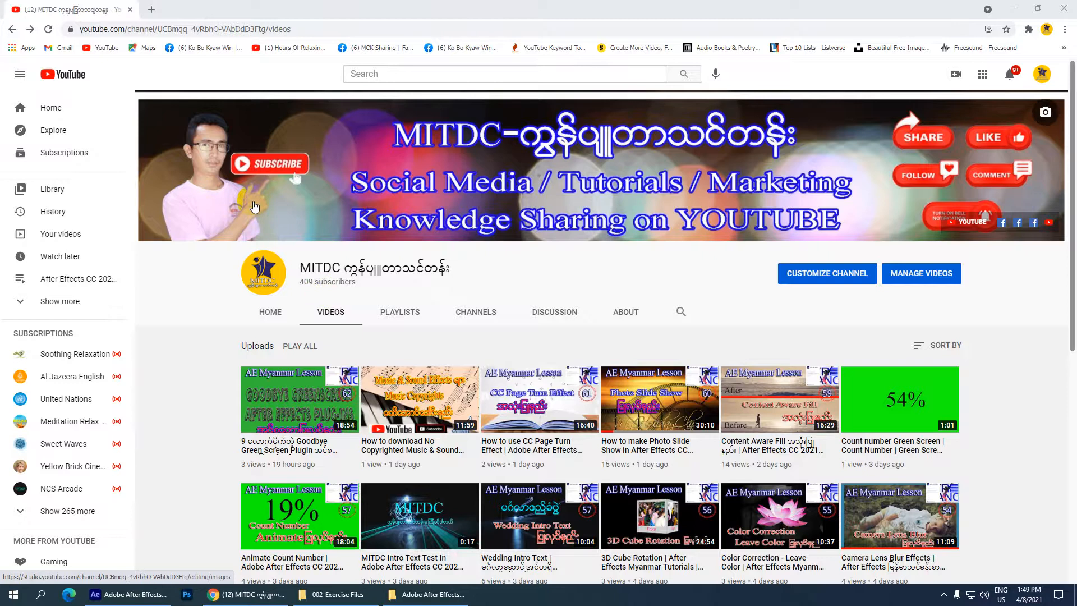
Step: Switch to After Effects and play back the Removing Acnes on your face composition
{"action": "mouse_move", "coordinate": [581, 377]}
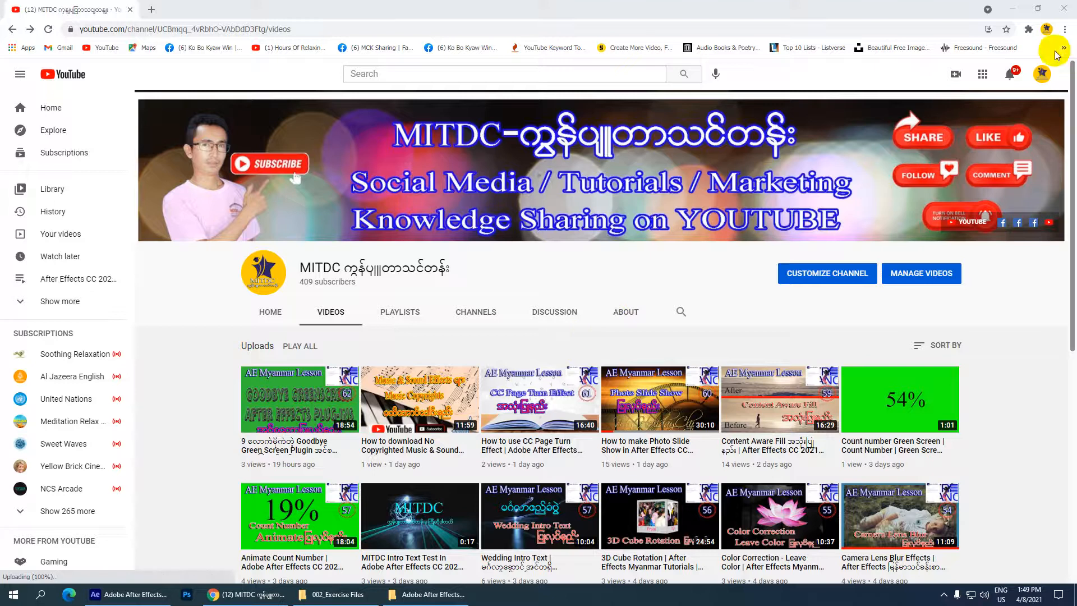
{"action": "left_click", "coordinate": [1014, 7]}
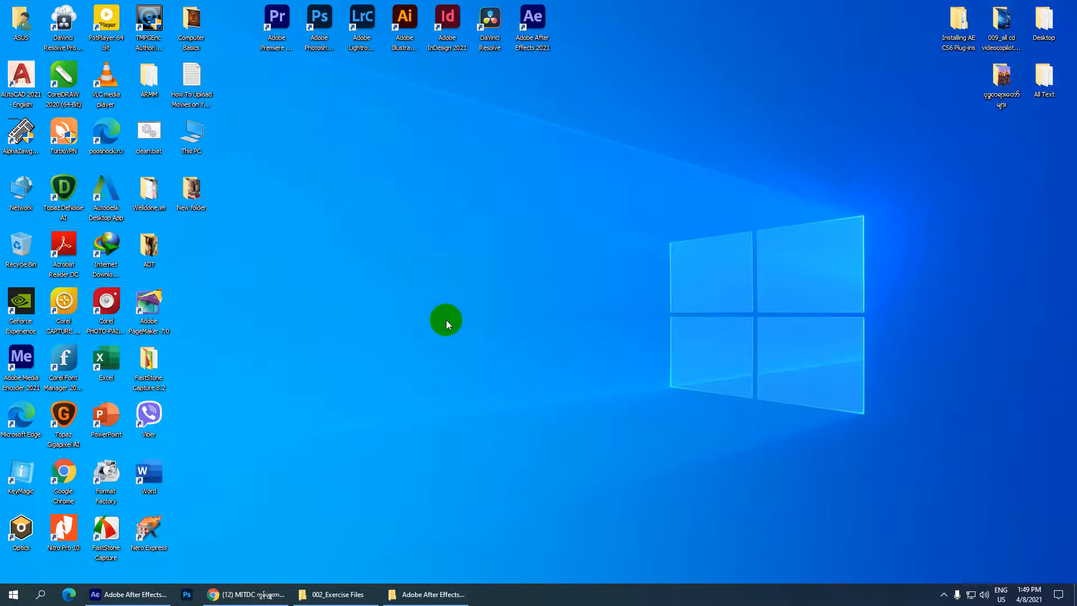
{"action": "left_click", "coordinate": [160, 594]}
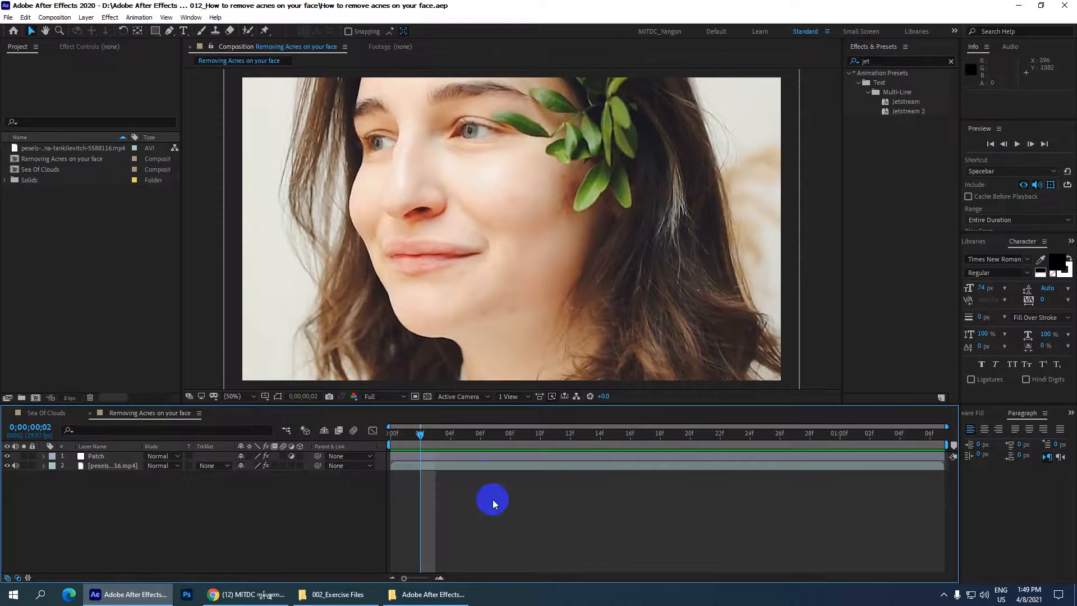
{"action": "key", "text": "space"}
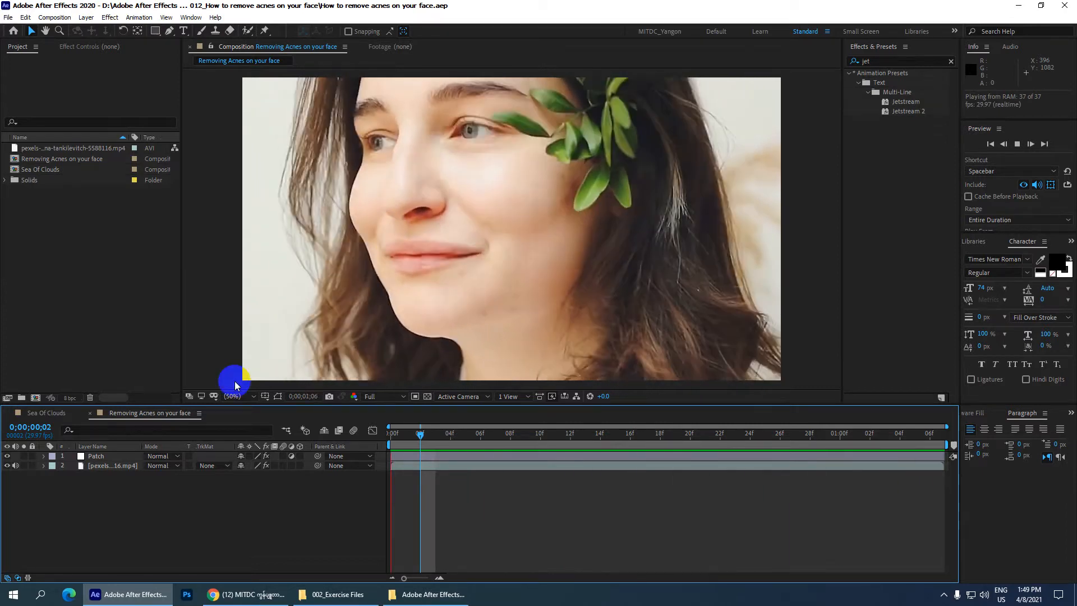
{"action": "key", "text": "space"}
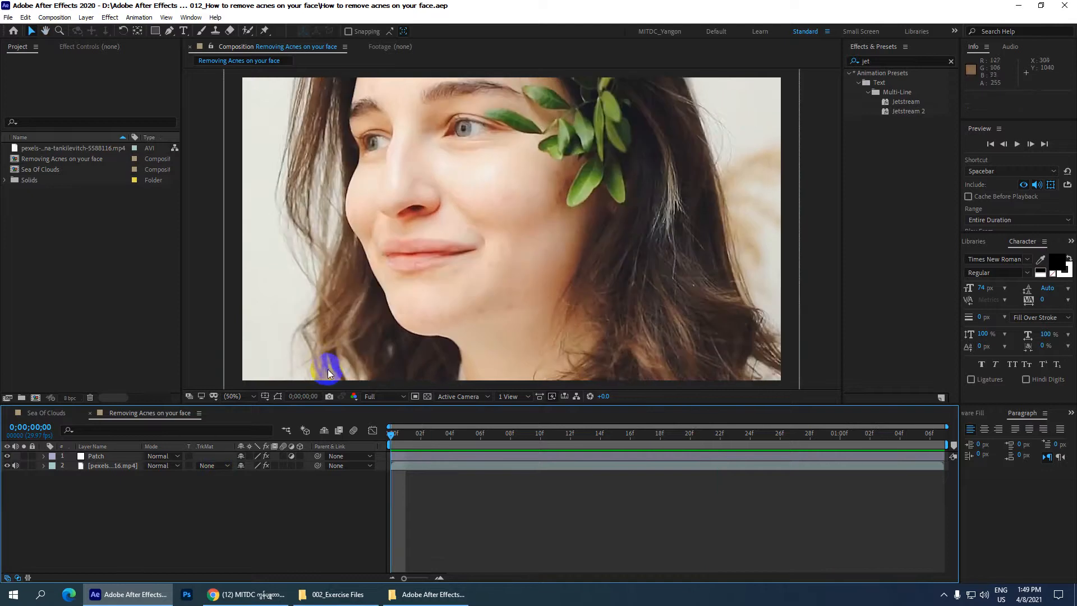
Step: Compare the face with the Patch layer hidden and shown, and scrub the timeline to inspect the retouched skin
{"action": "left_click", "coordinate": [7, 456]}
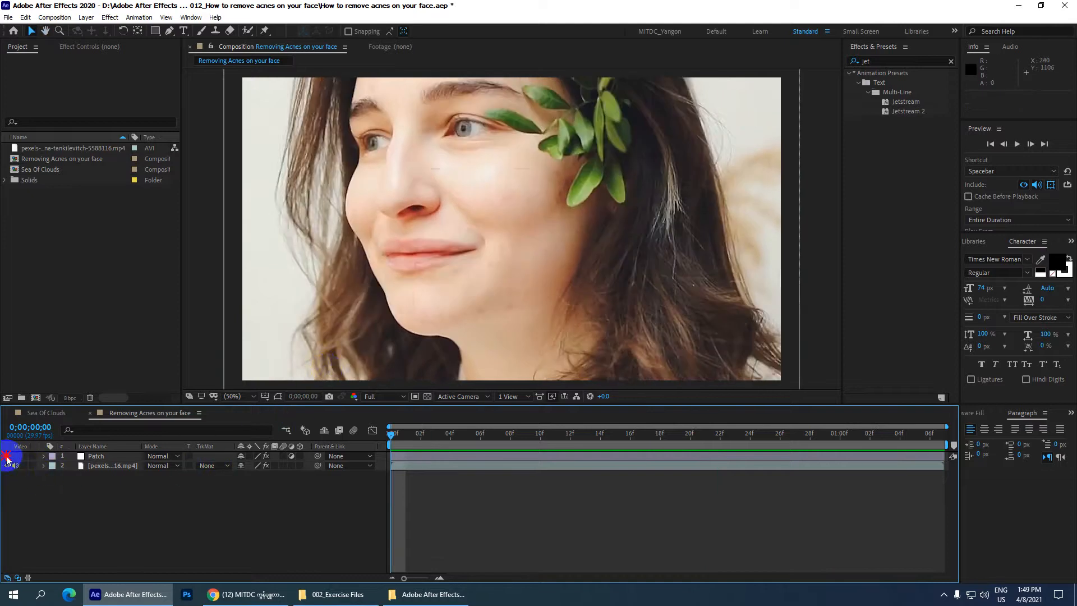
{"action": "scroll", "coordinate": [521, 184], "scroll_direction": "up", "scroll_amount": 1}
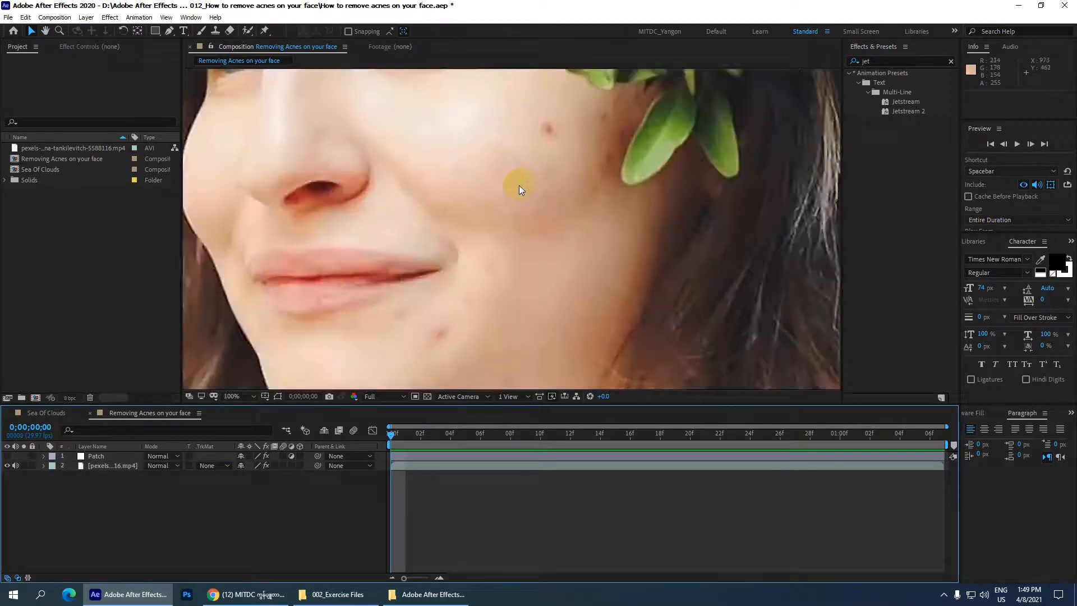
{"action": "scroll", "coordinate": [514, 106], "scroll_direction": "down", "scroll_amount": 1}
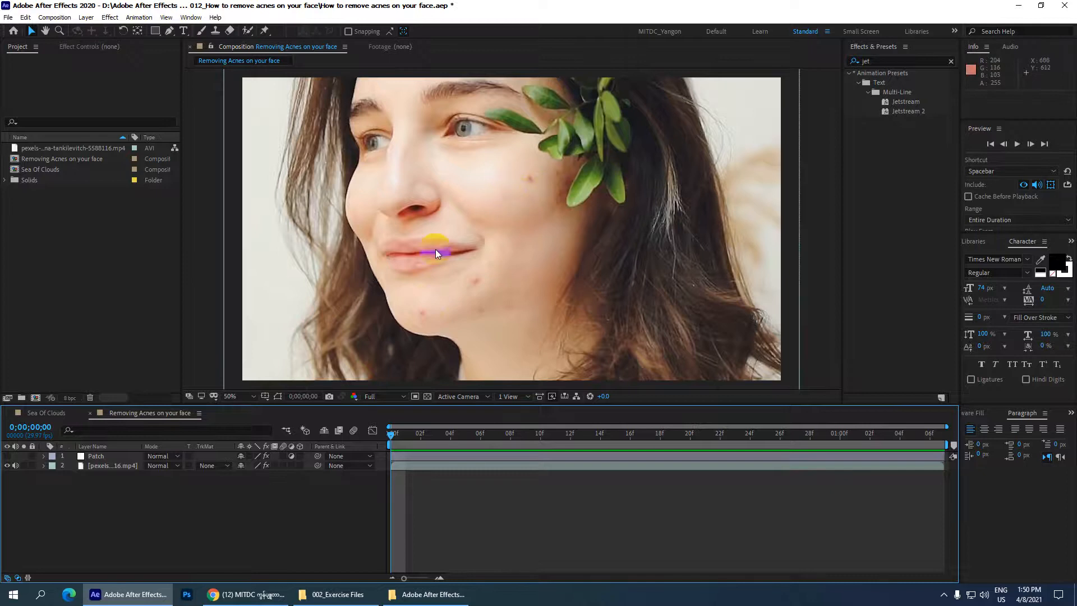
{"action": "left_click", "coordinate": [94, 456]}
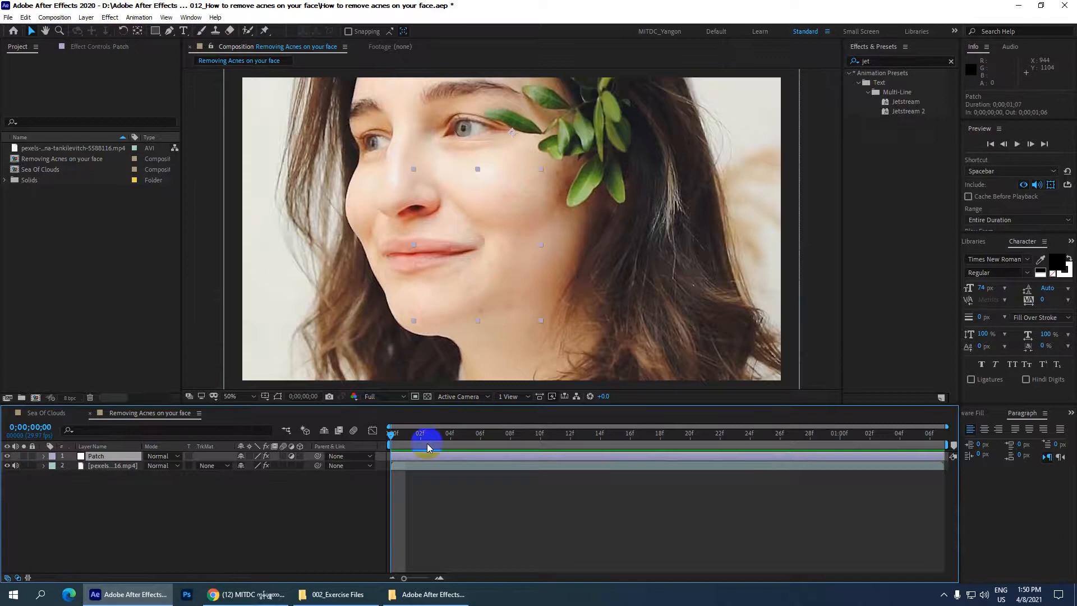
{"action": "left_click_drag", "start_coordinate": [392, 435], "coordinate": [932, 440]}
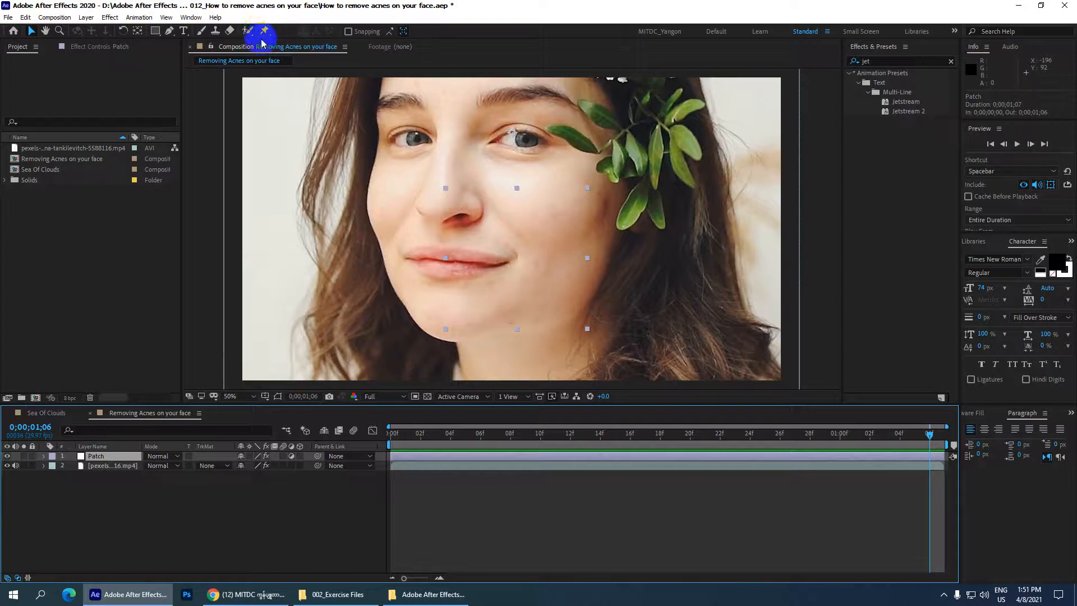
{"action": "mouse_move", "coordinate": [415, 436]}
{"action": "left_mouse_down"}
{"action": "mouse_move", "coordinate": [341, 435]}
{"action": "mouse_move", "coordinate": [866, 413]}
{"action": "mouse_move", "coordinate": [372, 398]}
{"action": "mouse_move", "coordinate": [779, 408]}
{"action": "mouse_move", "coordinate": [645, 394]}
{"action": "mouse_move", "coordinate": [452, 397]}
{"action": "left_mouse_up"}
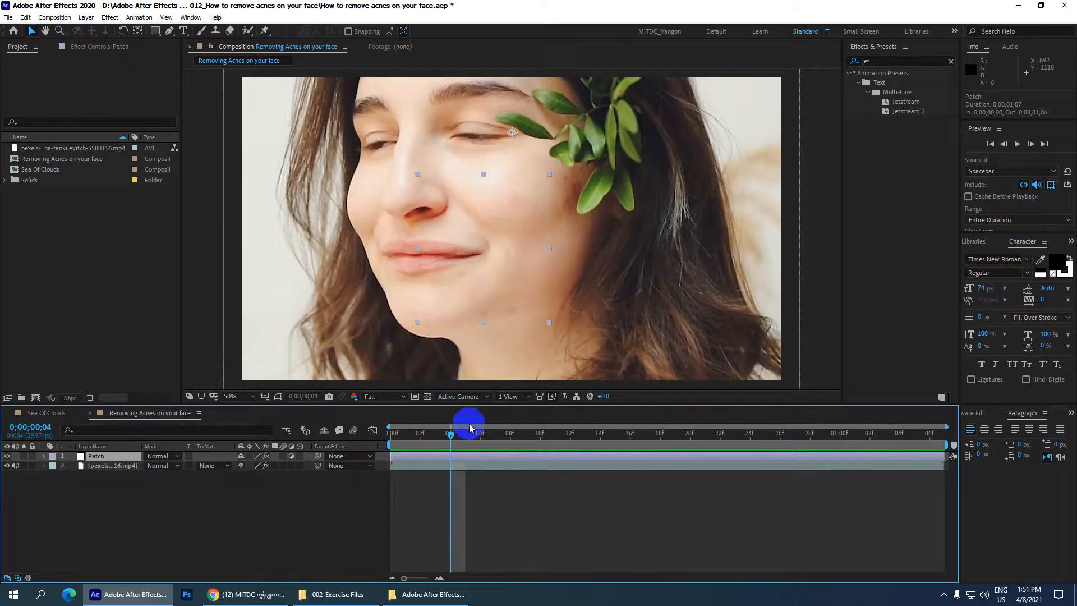
{"action": "left_click_drag", "start_coordinate": [452, 438], "coordinate": [381, 423]}
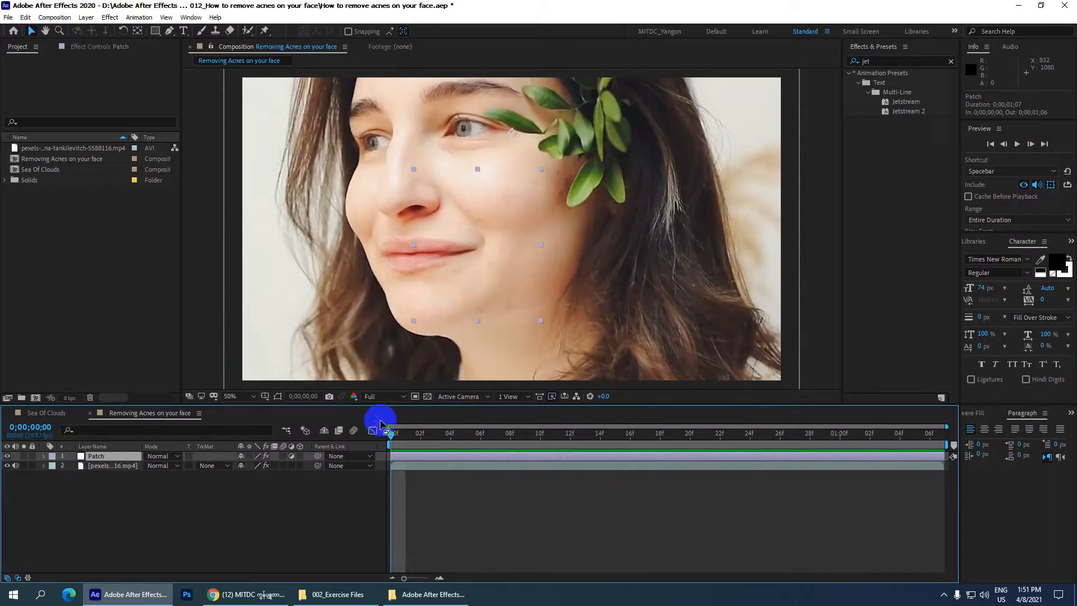
Step: Create a new composition from the Pexels portrait MP4 footage in the project
{"action": "left_click", "coordinate": [47, 148]}
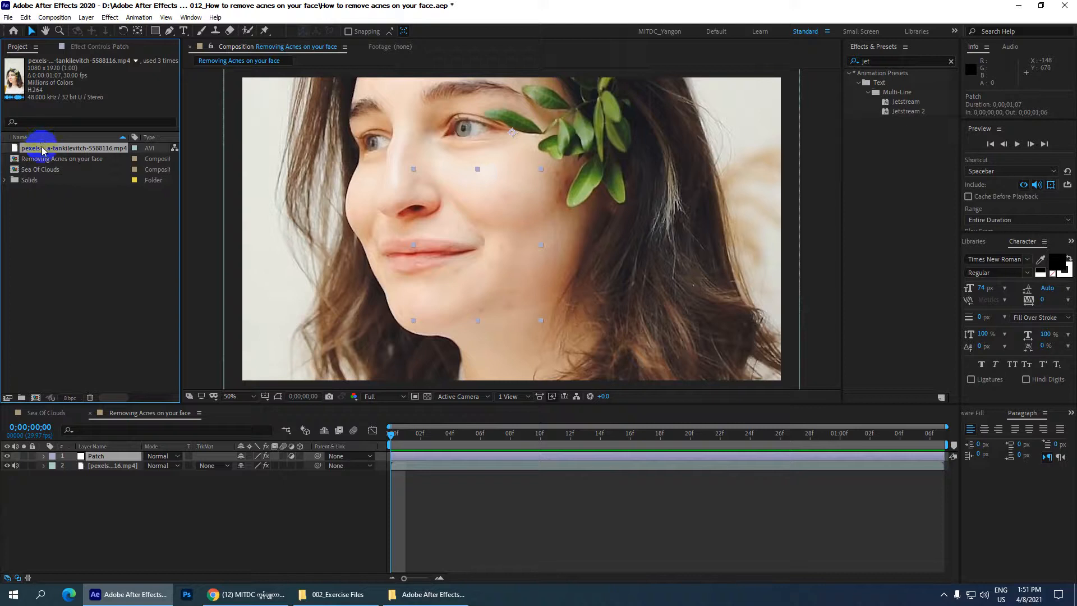
{"action": "left_click_drag", "start_coordinate": [45, 153], "coordinate": [36, 403]}
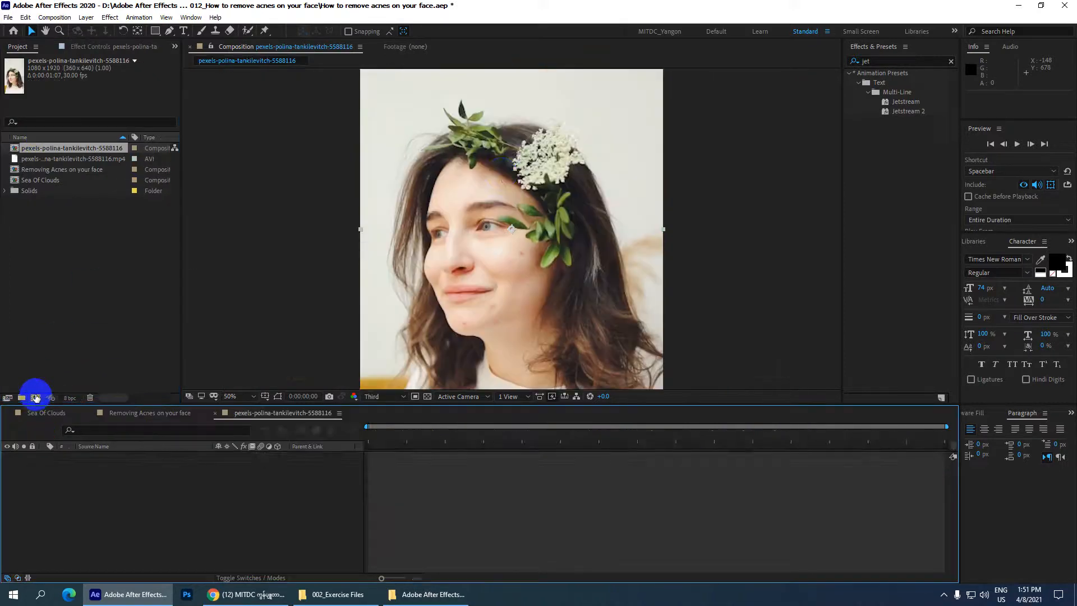
{"action": "left_click", "coordinate": [480, 180]}
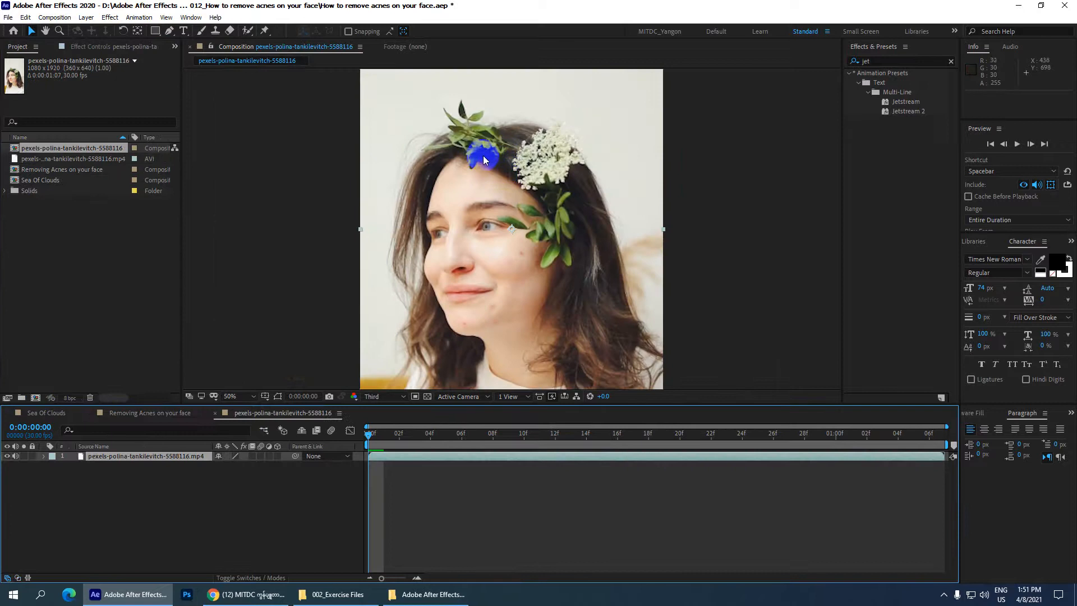
Step: Enlarge the composition viewer's height and set its magnification to Fit up to 100%
{"action": "scroll", "coordinate": [487, 156], "scroll_direction": "down", "scroll_amount": 3}
{"action": "scroll", "coordinate": [490, 156], "scroll_direction": "up", "scroll_amount": 1}
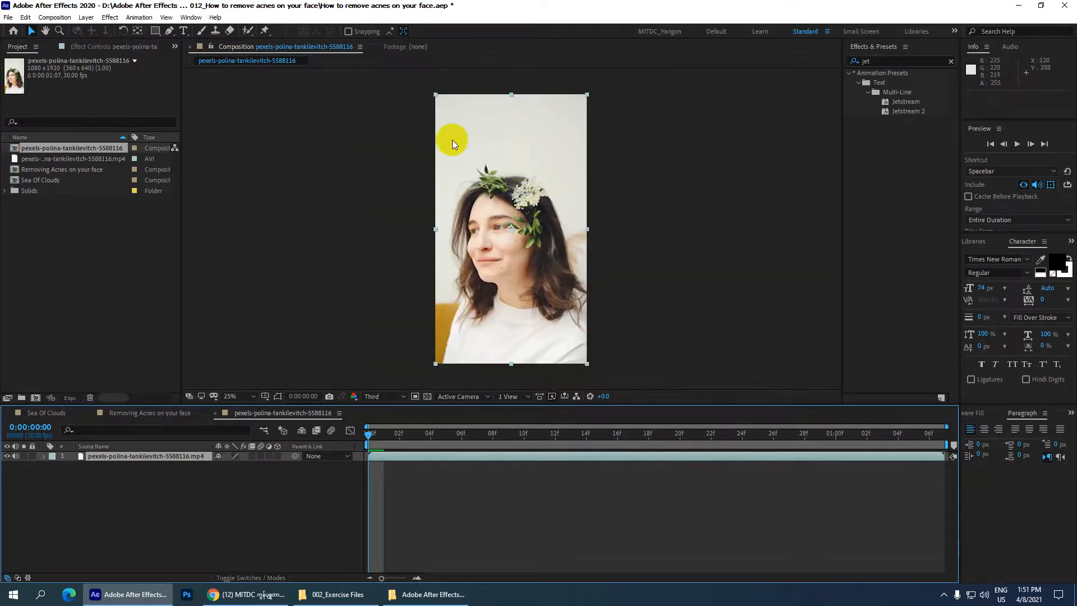
{"action": "scroll", "coordinate": [494, 233], "scroll_direction": "down", "scroll_amount": 2}
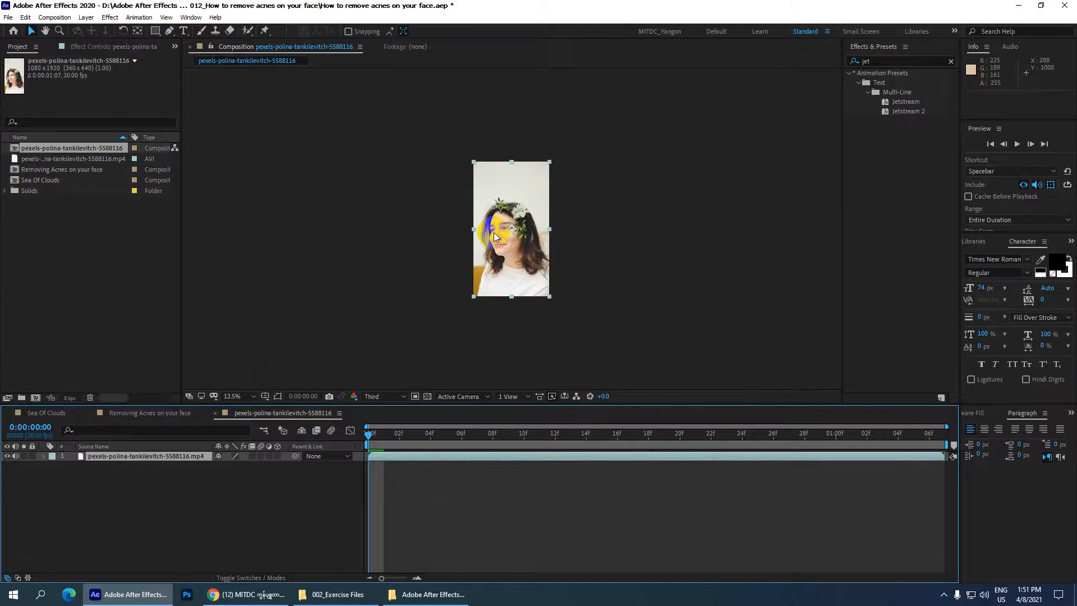
{"action": "scroll", "coordinate": [494, 233], "scroll_direction": "up", "scroll_amount": 4}
{"action": "scroll", "coordinate": [497, 232], "scroll_direction": "down", "scroll_amount": 2}
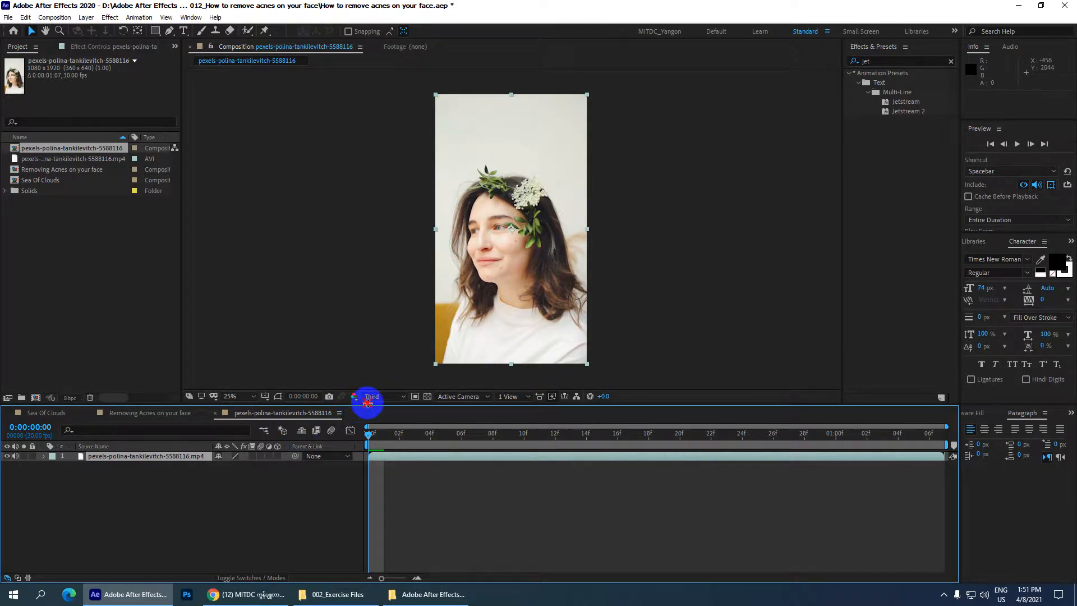
{"action": "left_click_drag", "start_coordinate": [367, 403], "coordinate": [368, 435]}
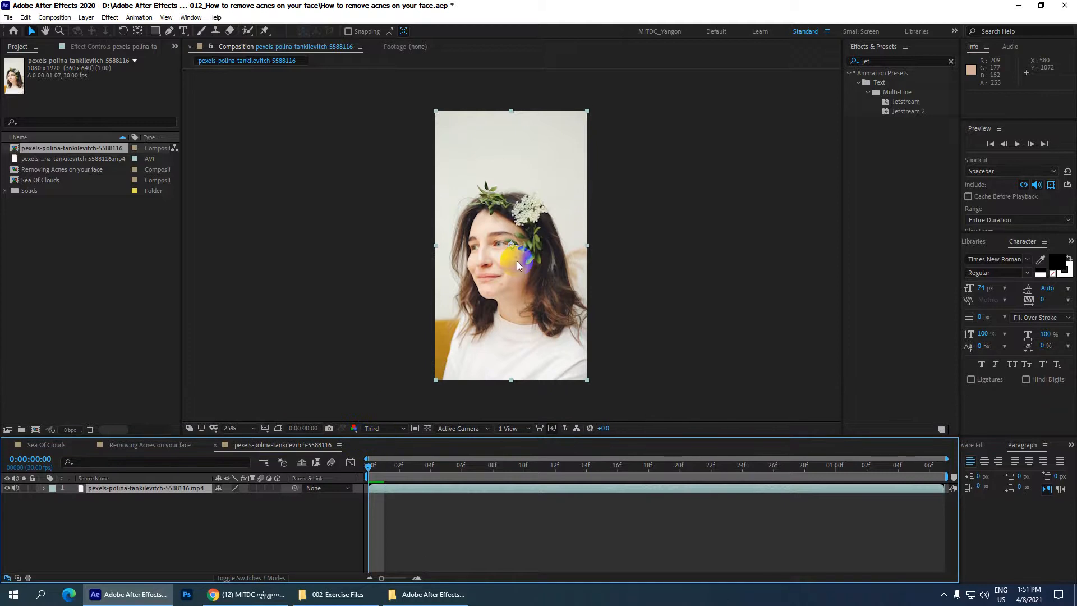
{"action": "left_click", "coordinate": [244, 430]}
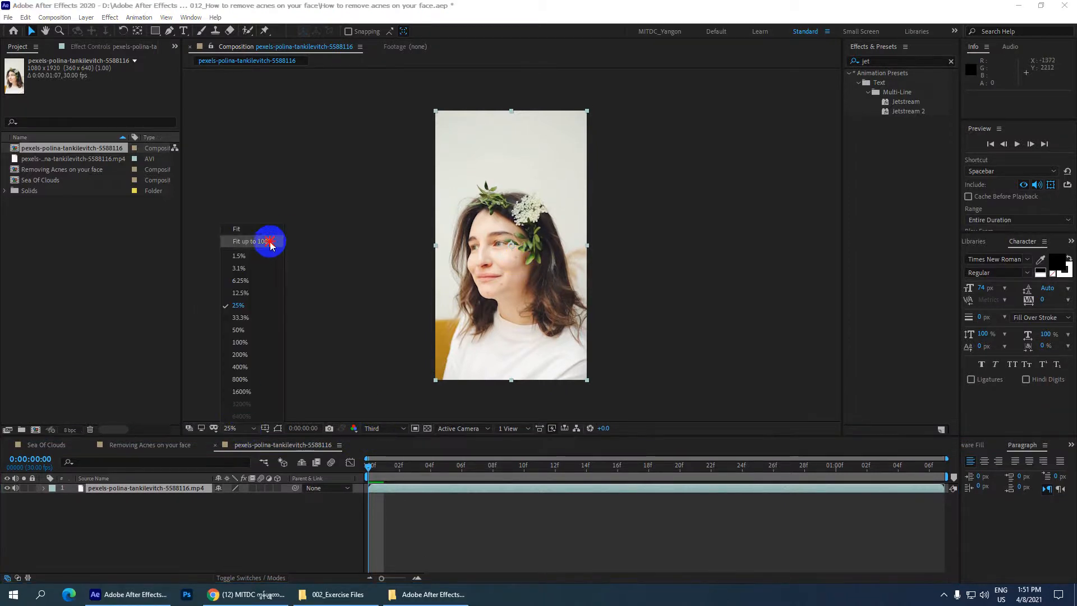
{"action": "left_click", "coordinate": [272, 241]}
Step: Scrub the clip to 0:00:01:06 to check the blemishes, and set the composition's preview resolution to Full
{"action": "mouse_move", "coordinate": [372, 467]}
{"action": "left_mouse_down"}
{"action": "mouse_move", "coordinate": [962, 445]}
{"action": "mouse_move", "coordinate": [315, 452]}
{"action": "mouse_move", "coordinate": [934, 437]}
{"action": "left_mouse_up"}
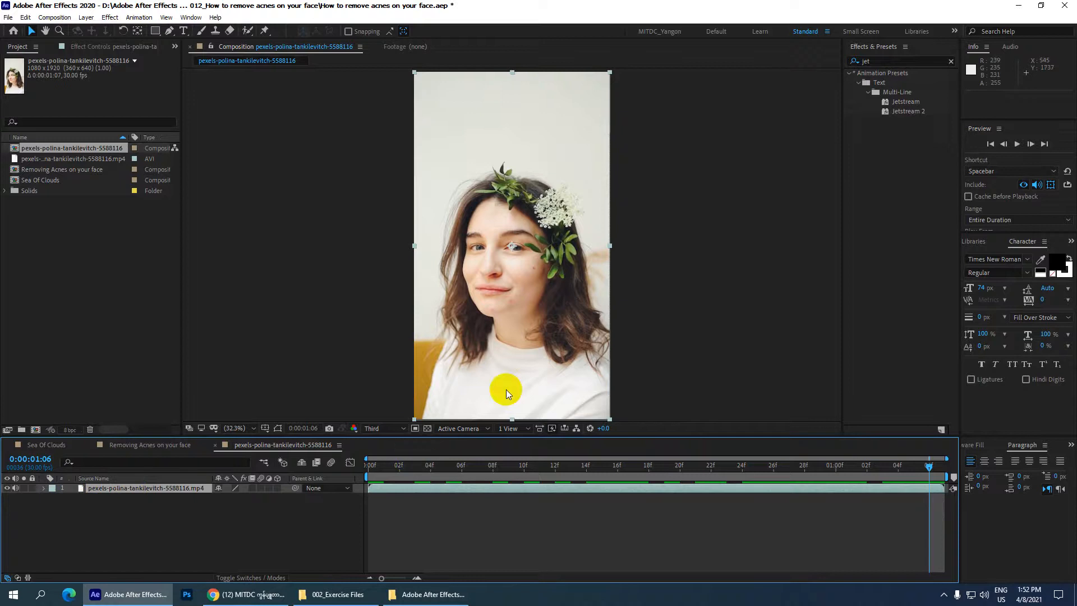
{"action": "scroll", "coordinate": [532, 348], "scroll_direction": "up", "scroll_amount": 5}
{"action": "scroll", "coordinate": [546, 341], "scroll_direction": "down", "scroll_amount": 5}
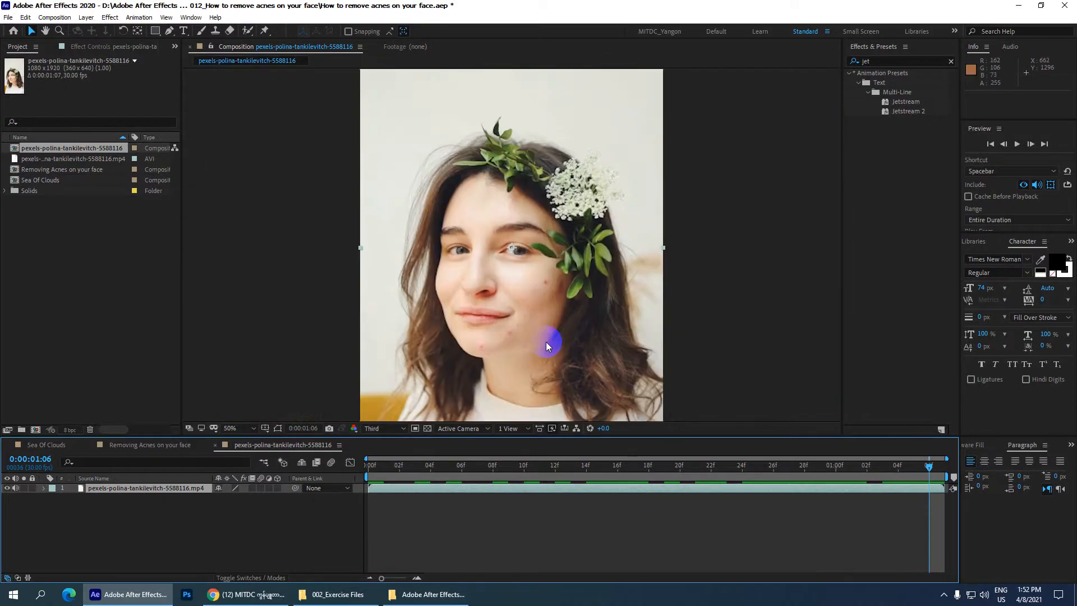
{"action": "scroll", "coordinate": [544, 345], "scroll_direction": "up", "scroll_amount": 4}
{"action": "left_click", "coordinate": [390, 435]}
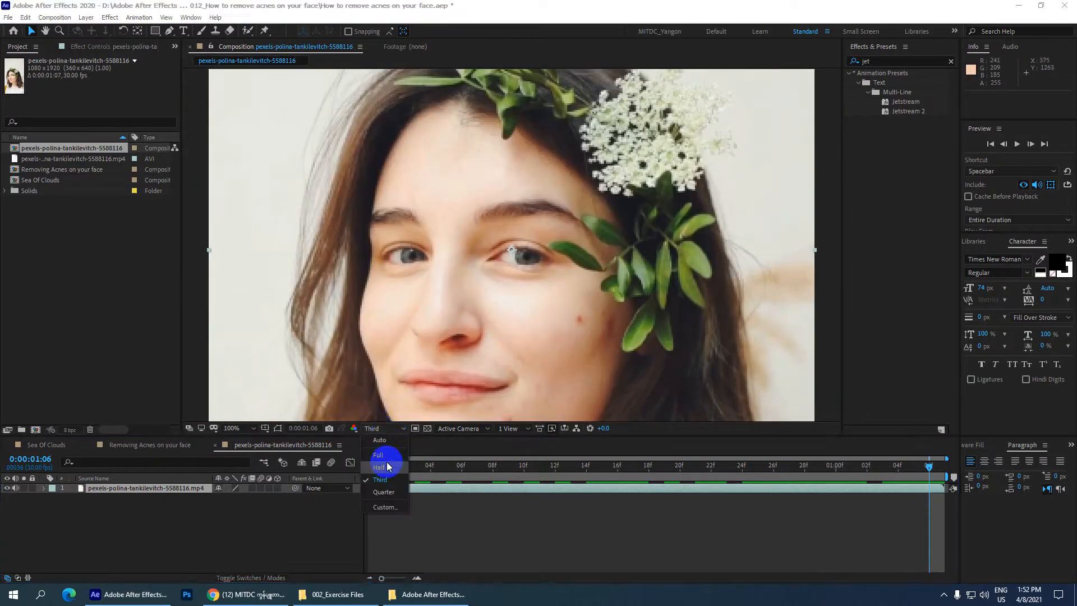
{"action": "left_click", "coordinate": [386, 464]}
{"action": "left_click", "coordinate": [381, 429]}
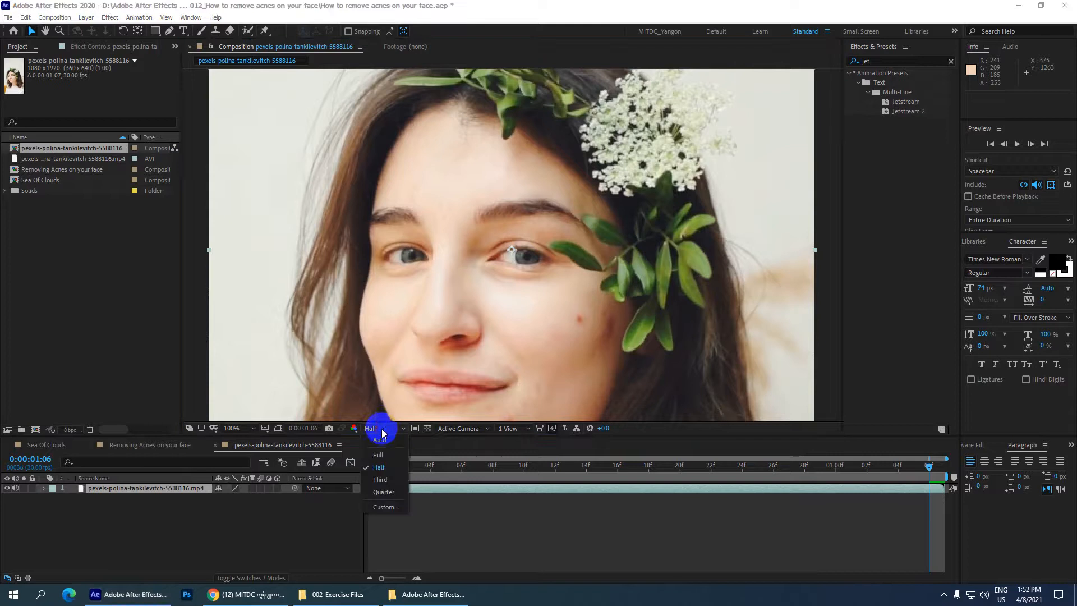
{"action": "left_click", "coordinate": [385, 452]}
Step: Return the playhead to the first frame of the clip and save the project
{"action": "left_click_drag", "start_coordinate": [457, 348], "coordinate": [433, 174]}
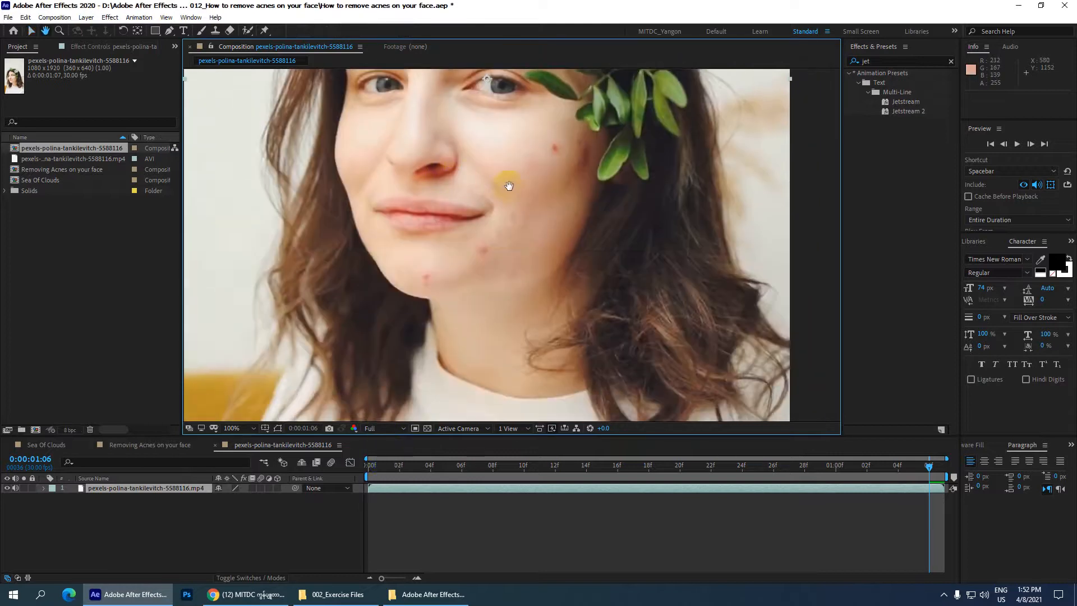
{"action": "left_click_drag", "start_coordinate": [394, 467], "coordinate": [308, 467]}
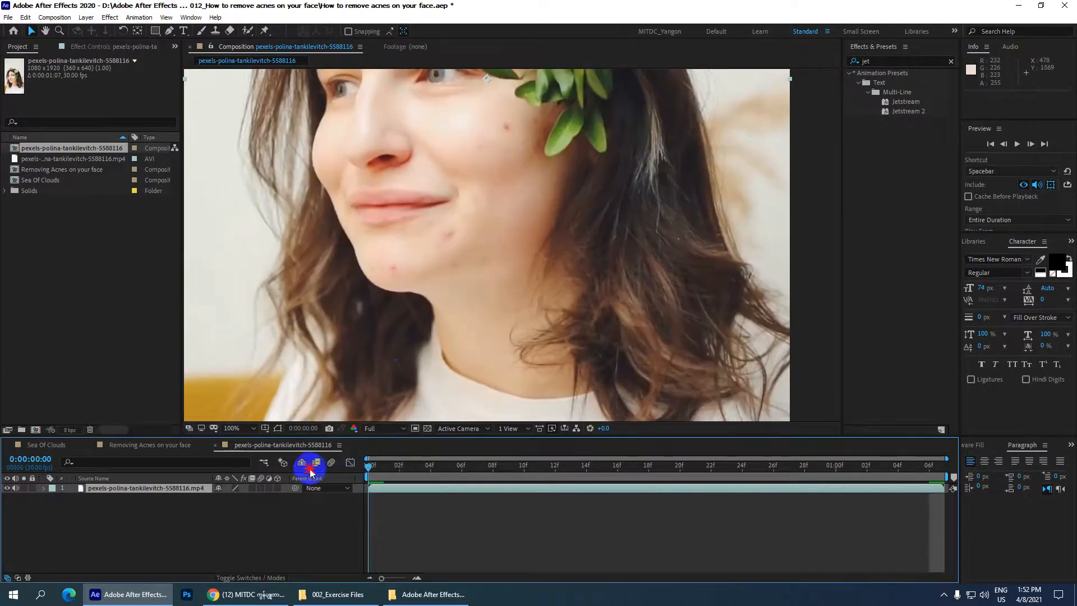
{"action": "key", "text": "ctrl+s"}
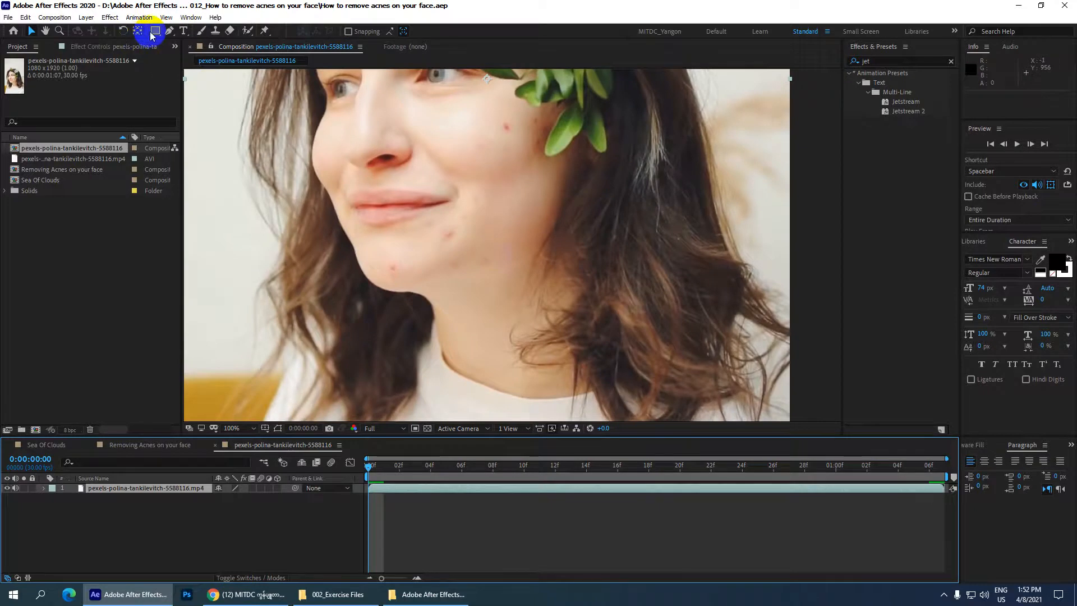
Step: Draw a small elliptical mask around the blemish on the cheek and set its mask mode to None
{"action": "left_click_drag", "start_coordinate": [156, 30], "coordinate": [205, 54]}
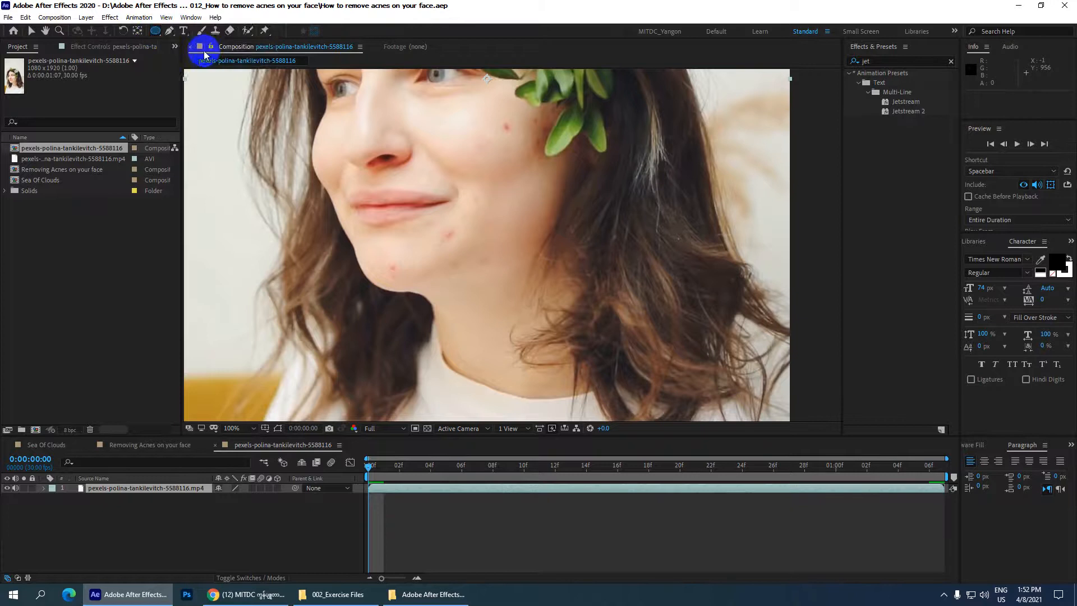
{"action": "left_click_drag", "start_coordinate": [500, 122], "coordinate": [517, 136]}
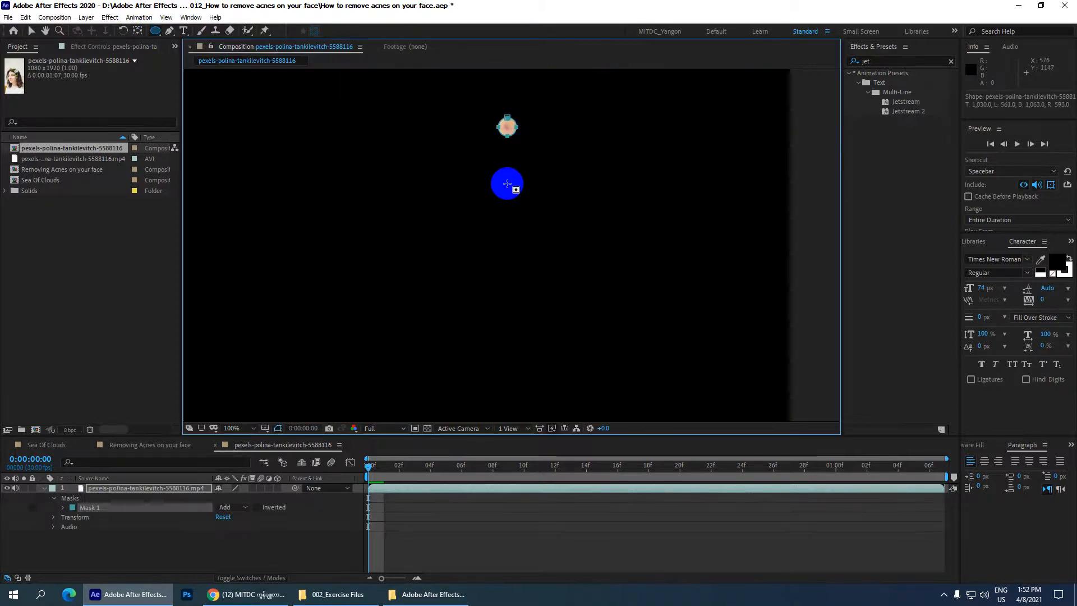
{"action": "left_click", "coordinate": [245, 507]}
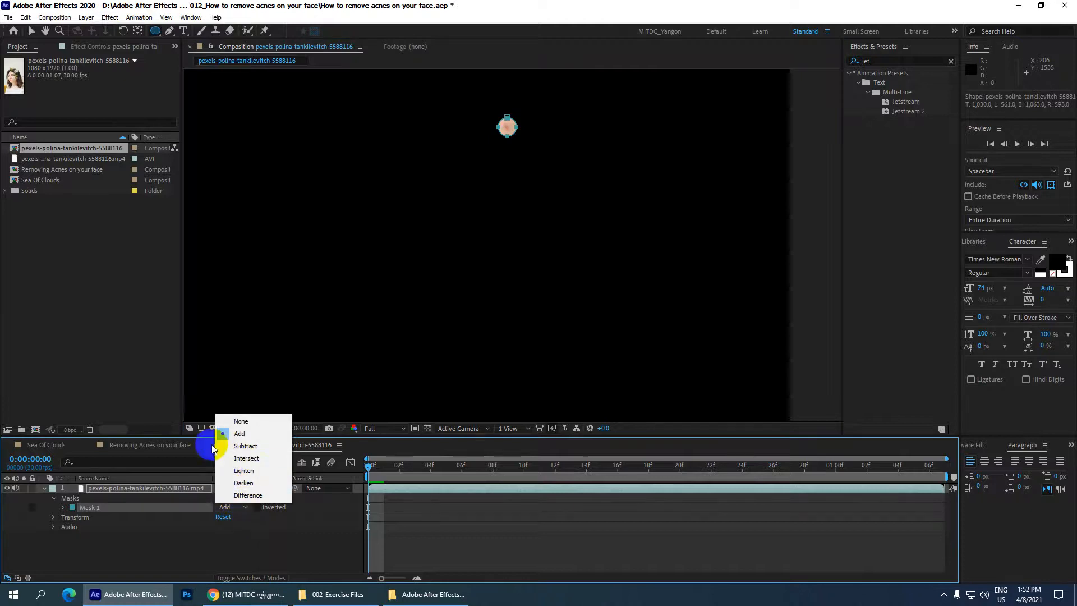
{"action": "left_click", "coordinate": [241, 421]}
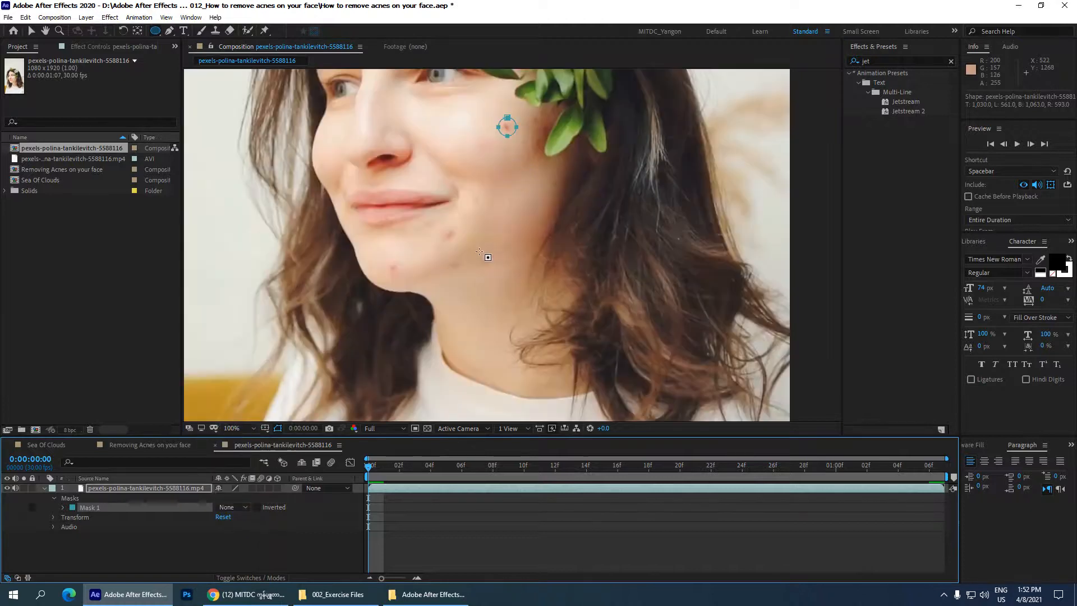
Step: Draw a second elliptical mask around the blemish below the corner of the mouth and set its mode to None
{"action": "left_click_drag", "start_coordinate": [440, 227], "coordinate": [459, 242]}
{"action": "left_click", "coordinate": [248, 516]}
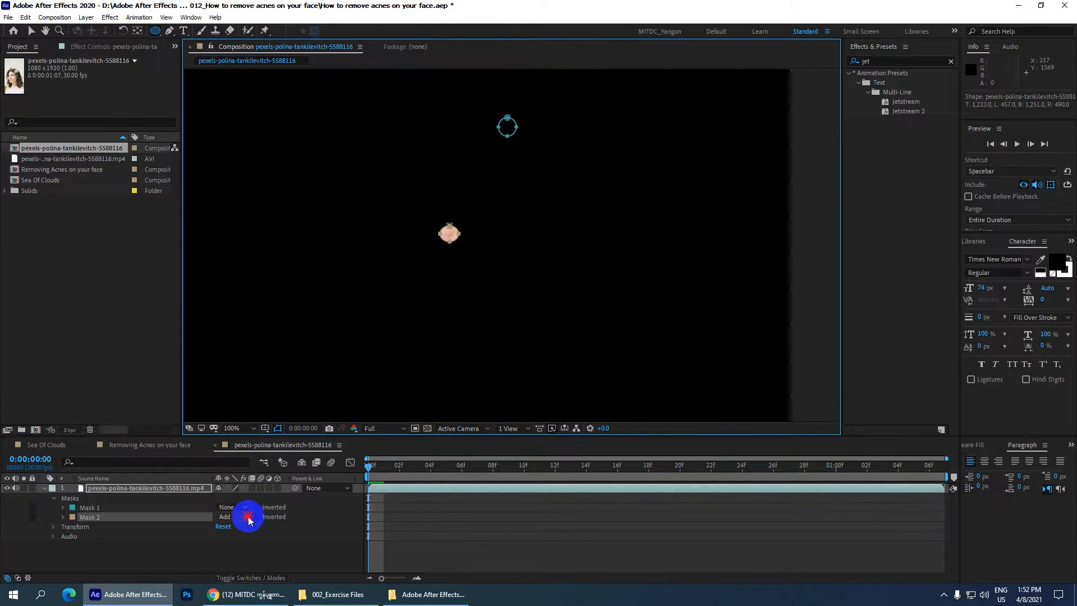
{"action": "left_click", "coordinate": [254, 425]}
{"action": "left_click", "coordinate": [240, 516]}
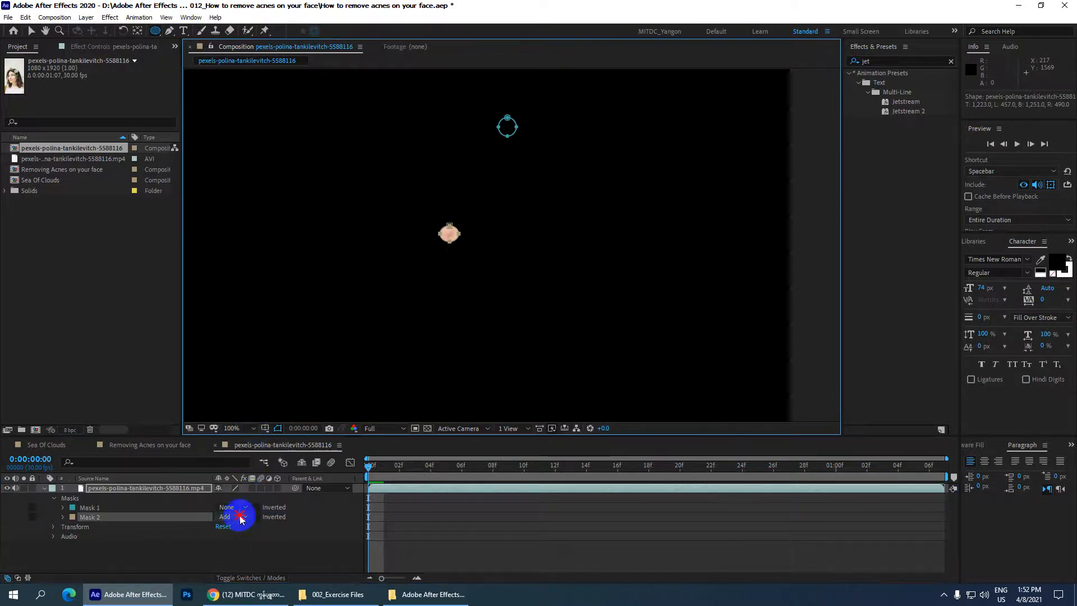
{"action": "left_click", "coordinate": [247, 427]}
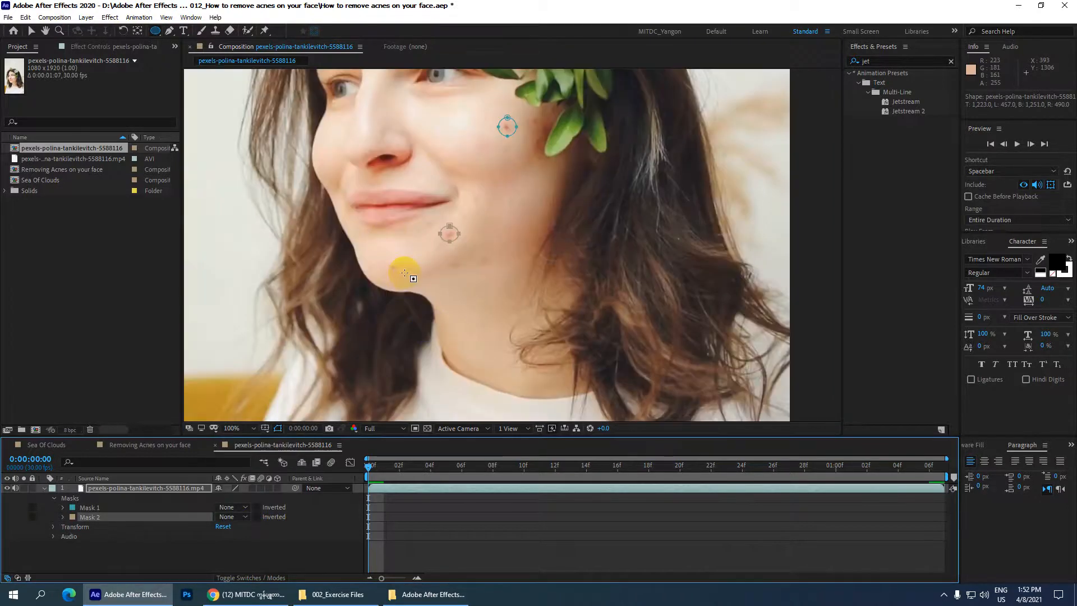
Step: Draw a third elliptical mask around the blemish on the chin and set its mode to None
{"action": "left_click_drag", "start_coordinate": [404, 272], "coordinate": [386, 263]}
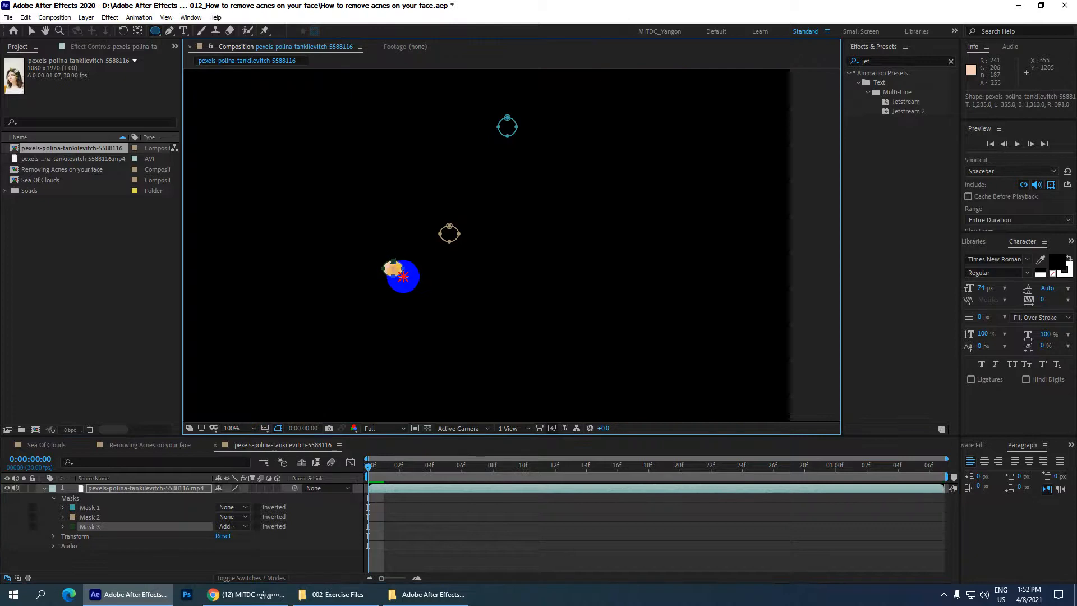
{"action": "left_click", "coordinate": [242, 527]}
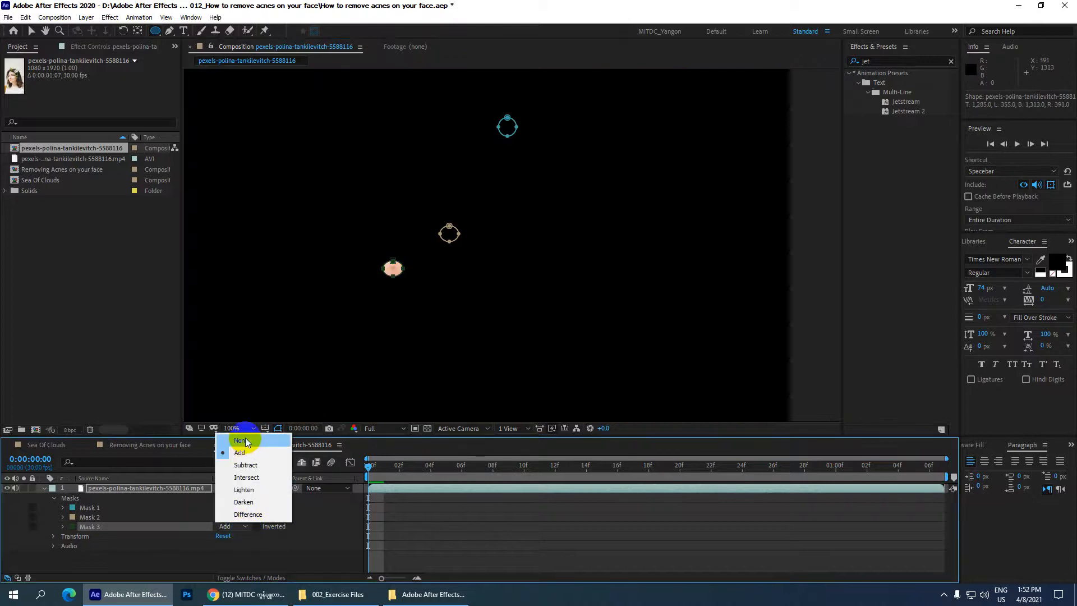
{"action": "left_click", "coordinate": [245, 441]}
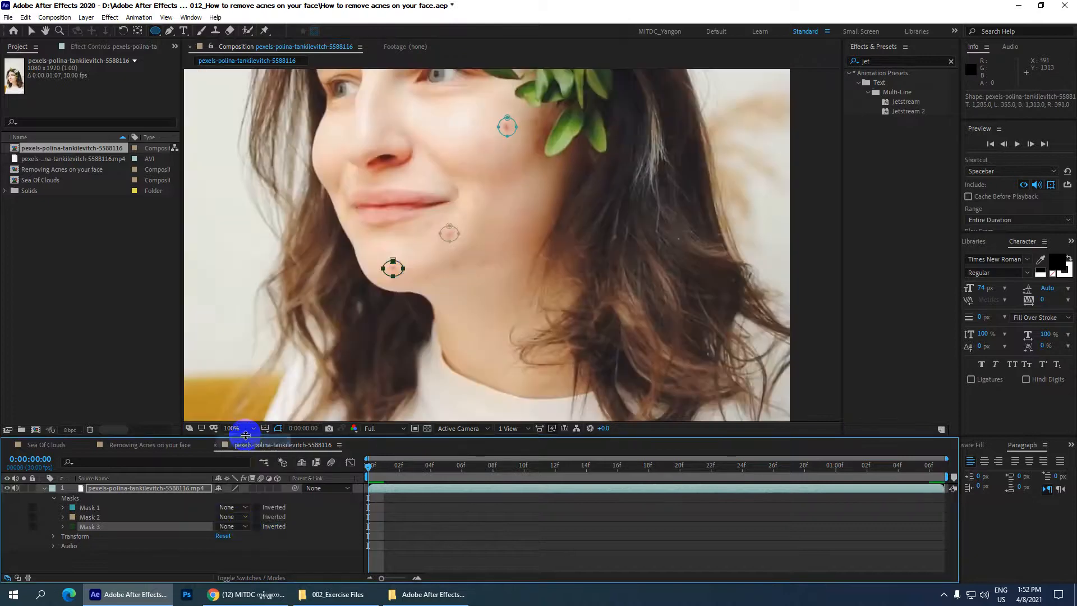
Step: Select all three blemish masks on the clip and open them for mask tracking
{"action": "left_click", "coordinate": [101, 508]}
{"action": "left_click", "coordinate": [106, 528], "text": "shift"}
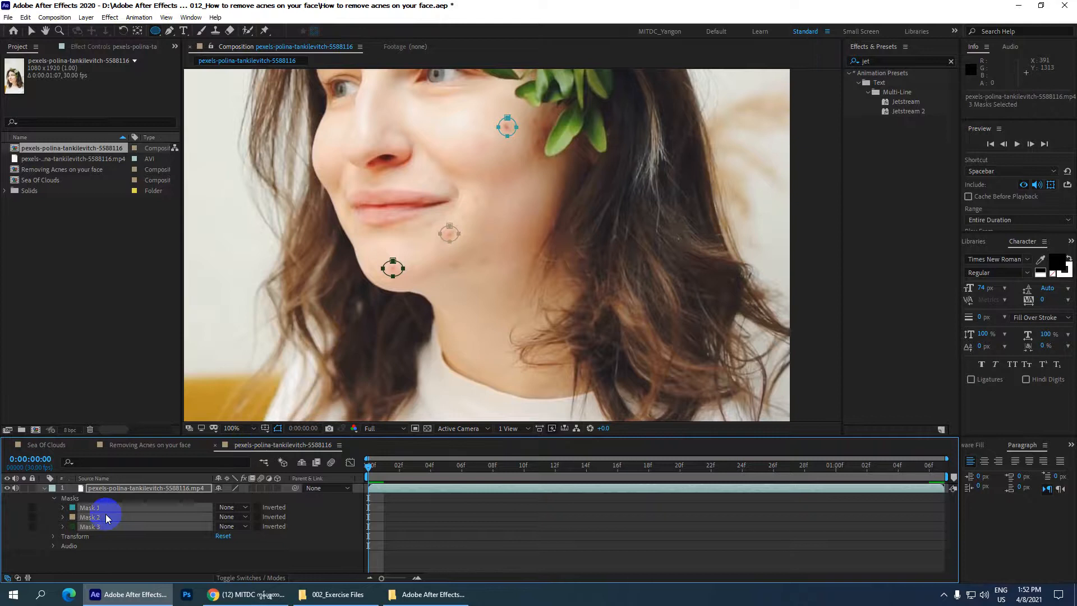
{"action": "right_click", "coordinate": [107, 509]}
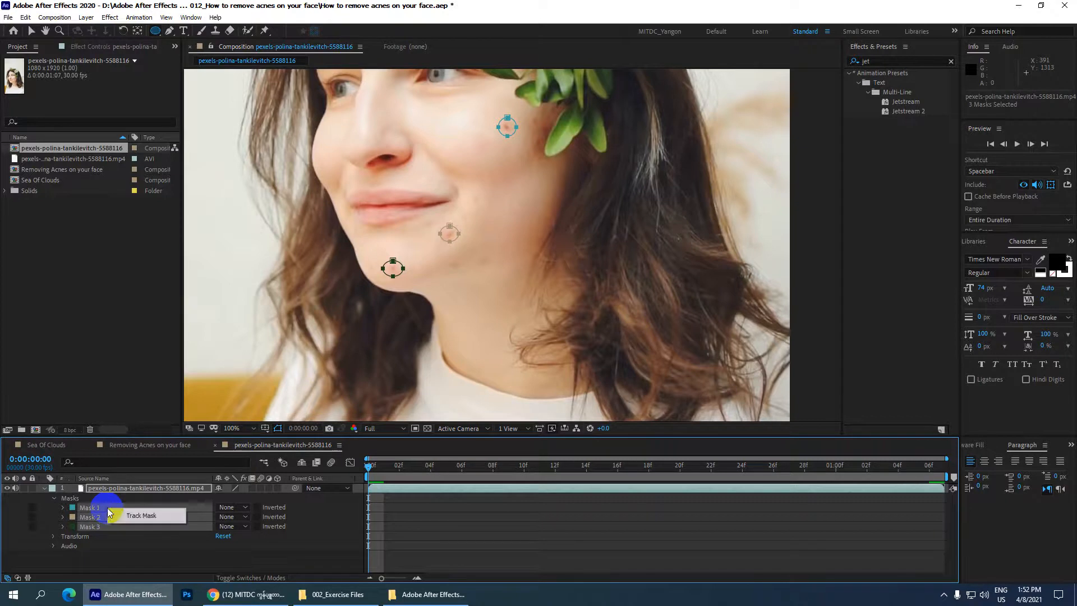
{"action": "left_click", "coordinate": [139, 515]}
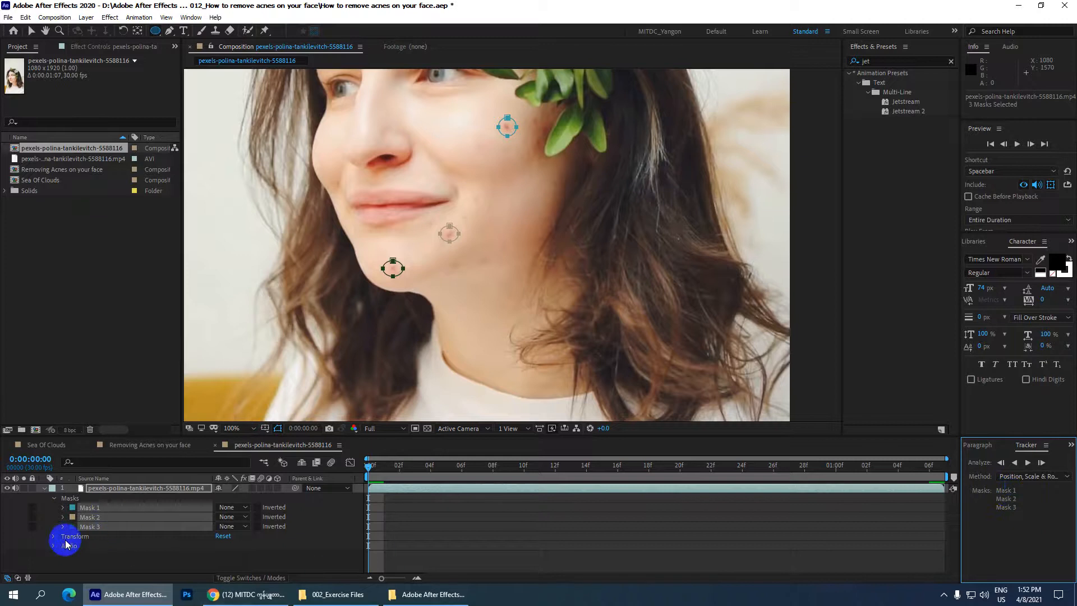
Step: Track the three masks forward through the whole clip with the Position, Scale & Rotation method and check the last frame
{"action": "left_click_drag", "start_coordinate": [370, 471], "coordinate": [313, 465]}
{"action": "left_click", "coordinate": [1028, 463]}
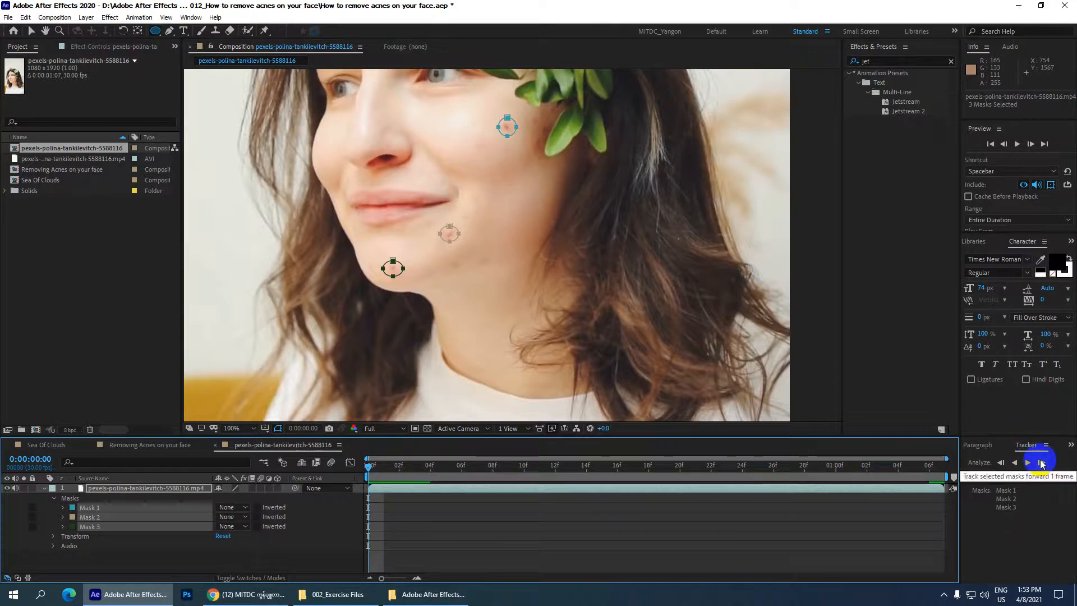
{"action": "left_click", "coordinate": [1042, 465]}
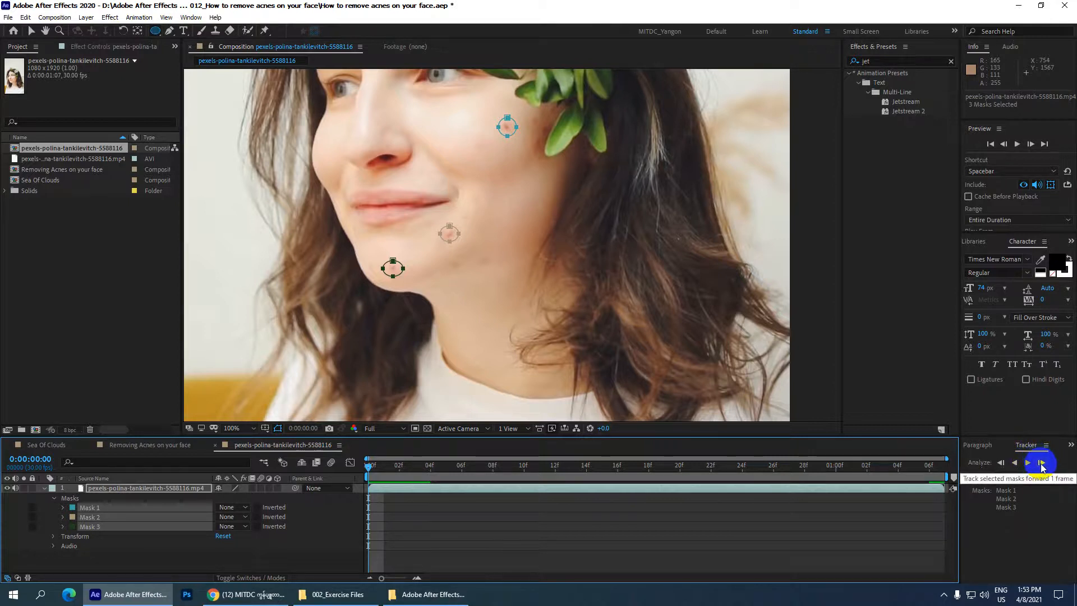
{"action": "left_click", "coordinate": [1042, 465]}
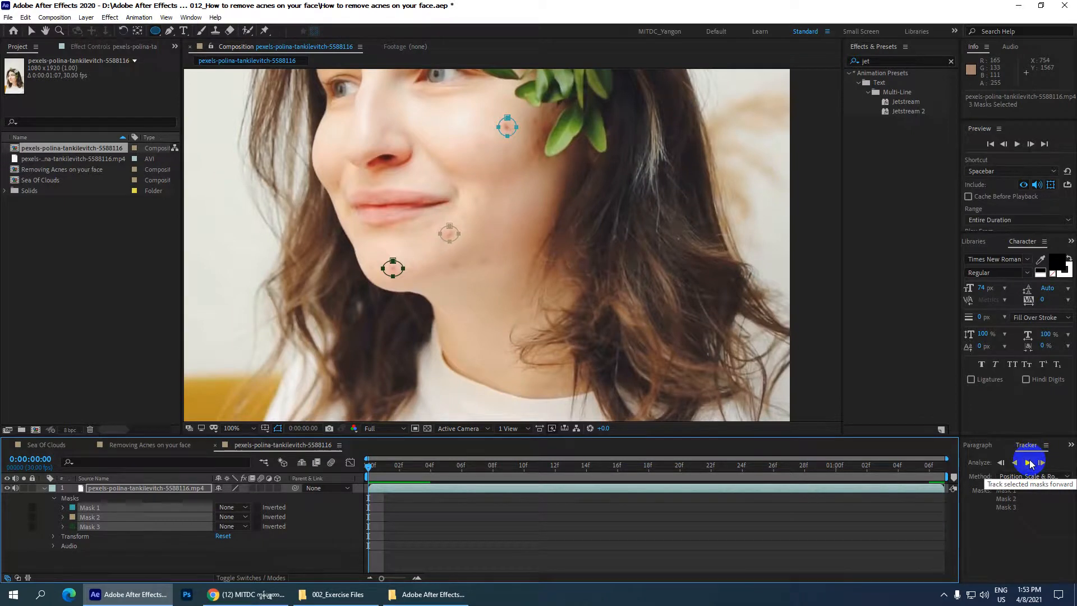
{"action": "left_click", "coordinate": [1029, 463]}
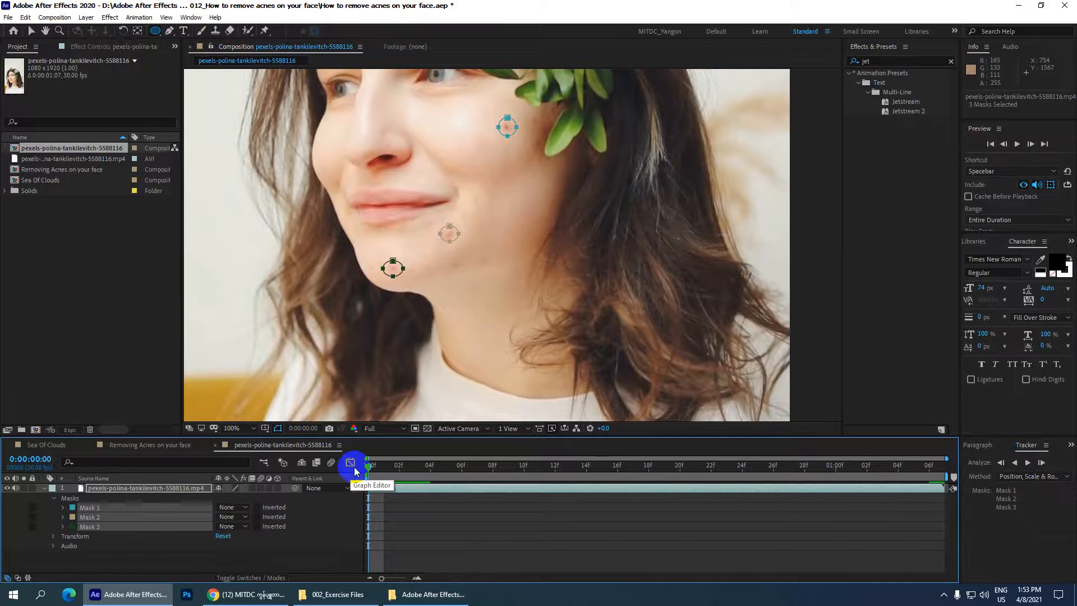
{"action": "left_click_drag", "start_coordinate": [929, 465], "coordinate": [284, 432]}
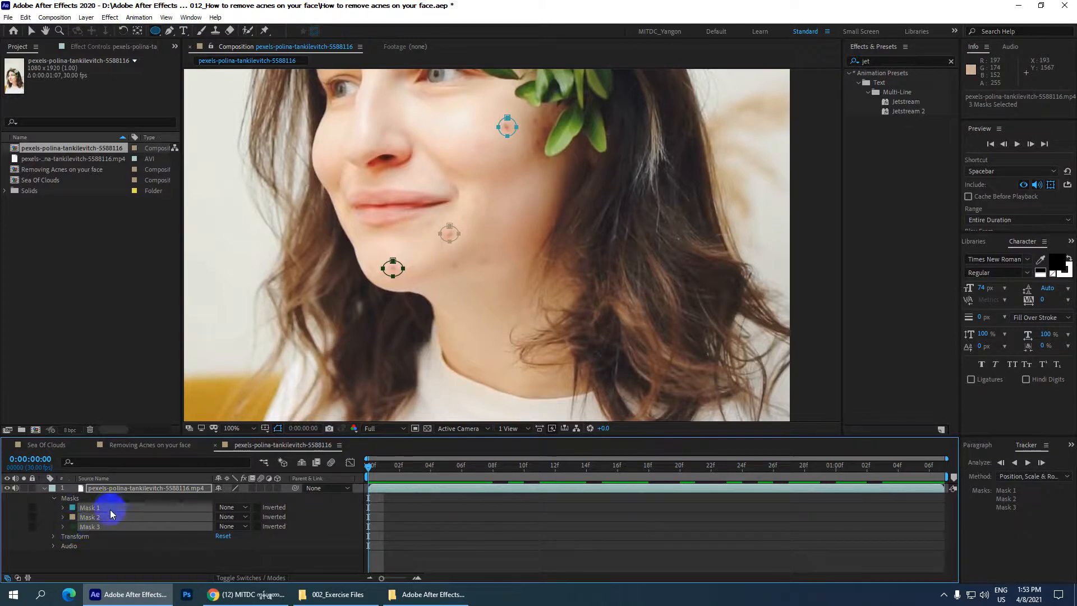
{"action": "left_click", "coordinate": [1033, 478]}
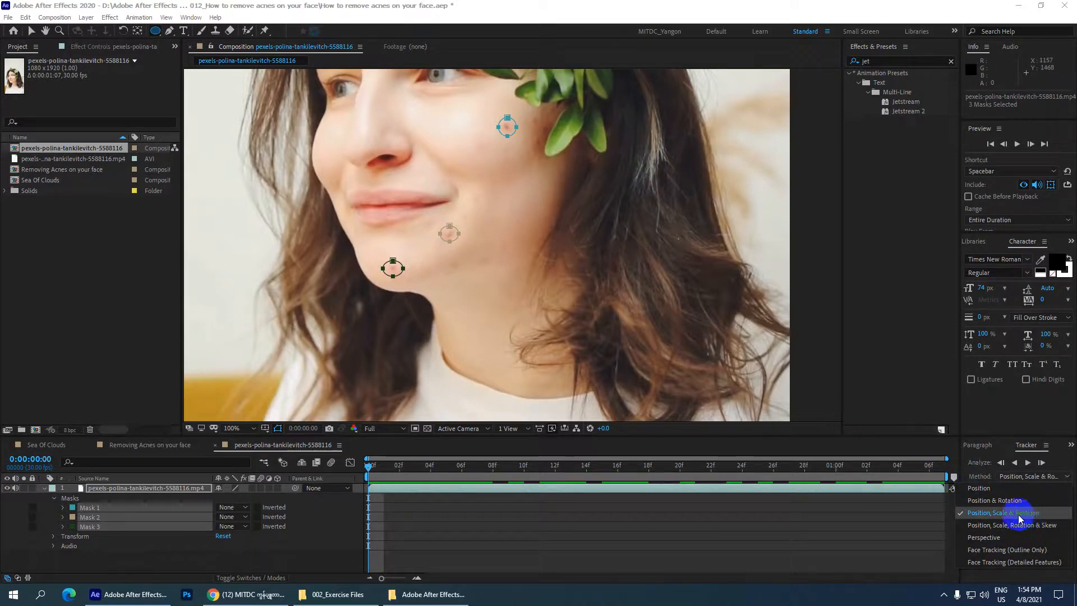
{"action": "left_click", "coordinate": [1028, 464]}
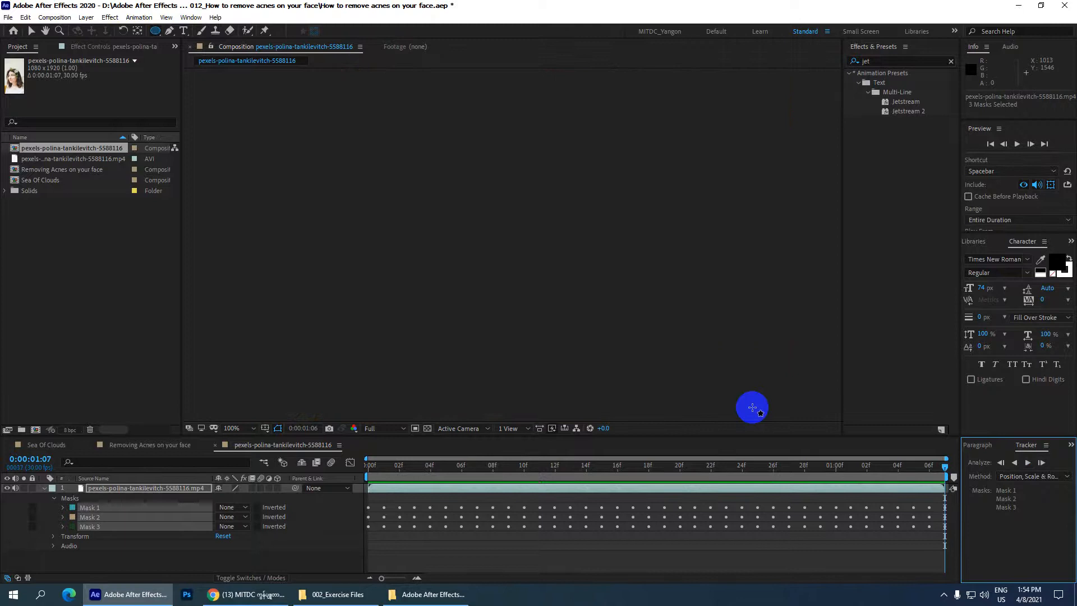
{"action": "left_click", "coordinate": [945, 468]}
{"action": "mouse_move", "coordinate": [944, 468]}
{"action": "left_mouse_down"}
{"action": "mouse_move", "coordinate": [409, 469]}
{"action": "mouse_move", "coordinate": [363, 478]}
{"action": "mouse_move", "coordinate": [958, 476]}
{"action": "left_mouse_up"}
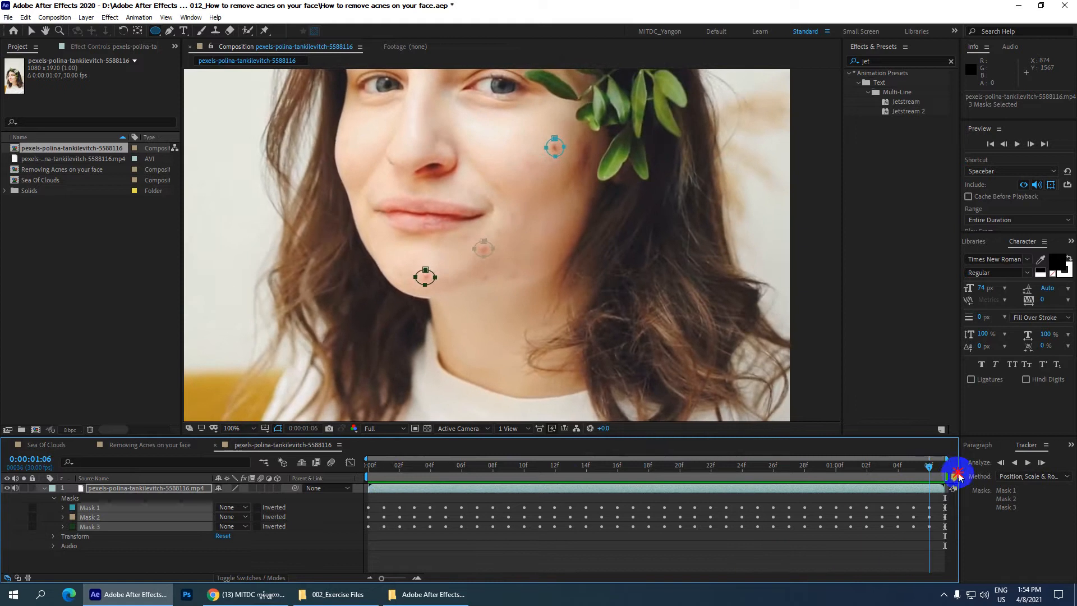
Step: Reveal the clip's tracked keyframes, select all three mask paths and copy them with the playhead at the first frame
{"action": "left_click", "coordinate": [44, 488]}
{"action": "left_click", "coordinate": [103, 488]}
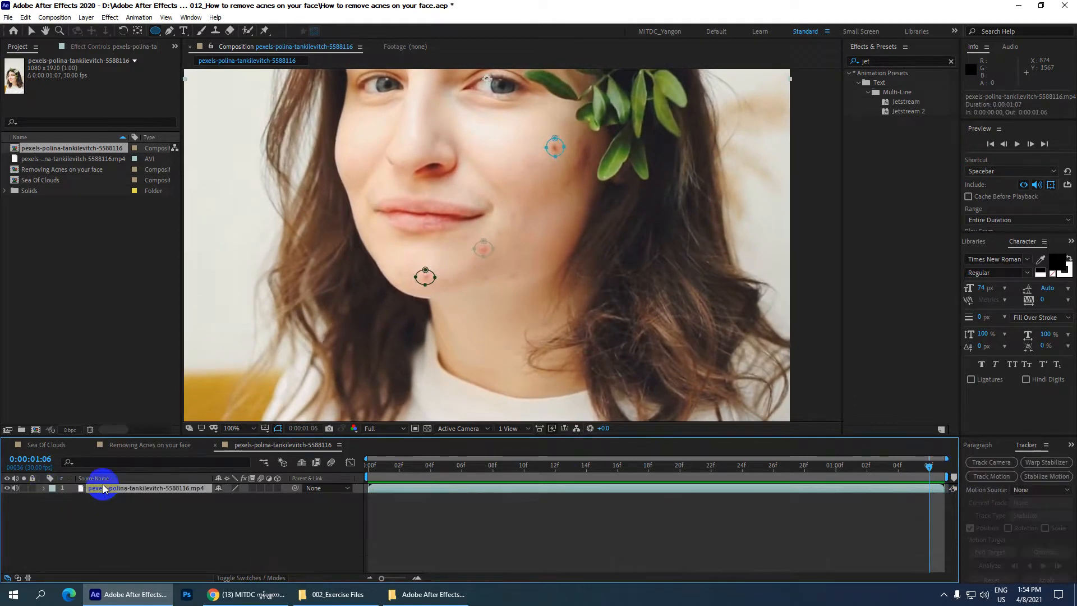
{"action": "key", "text": "u"}
{"action": "left_click_drag", "start_coordinate": [99, 564], "coordinate": [120, 499]}
{"action": "left_click_drag", "start_coordinate": [407, 465], "coordinate": [300, 467]}
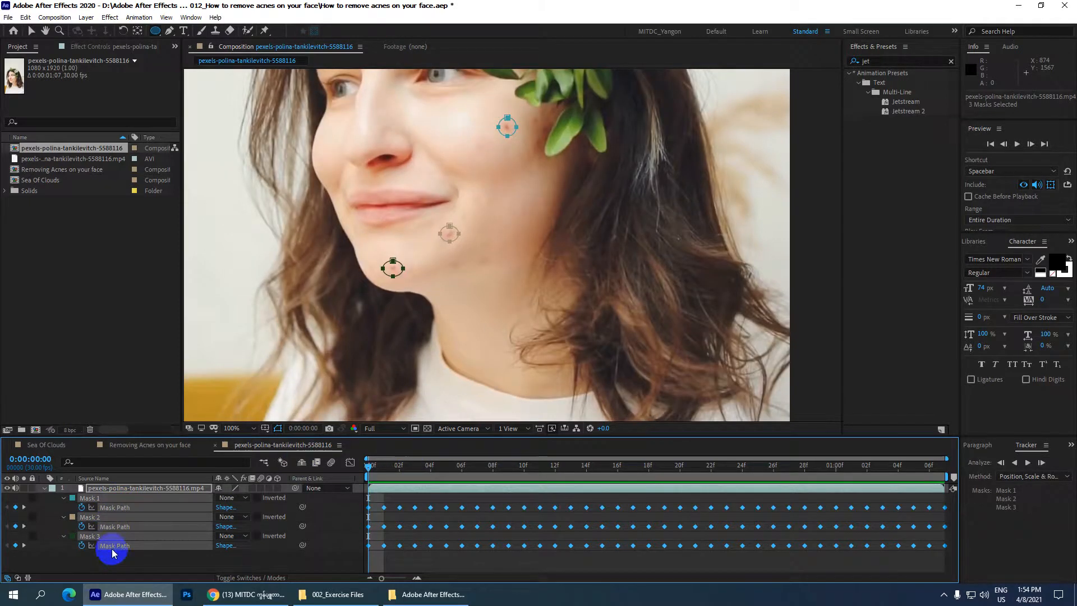
{"action": "left_click", "coordinate": [25, 17]}
{"action": "left_click", "coordinate": [44, 84]}
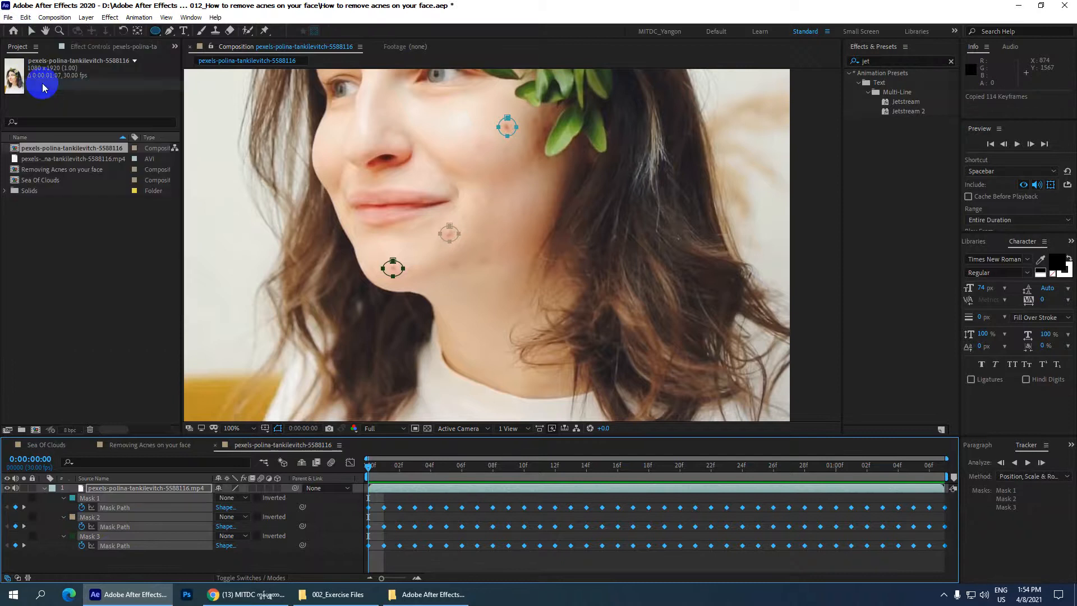
Step: Create an adjustment layer above the clip and paste the three tracked masks onto it
{"action": "right_click", "coordinate": [108, 567]}
{"action": "mouse_move", "coordinate": [216, 440]}
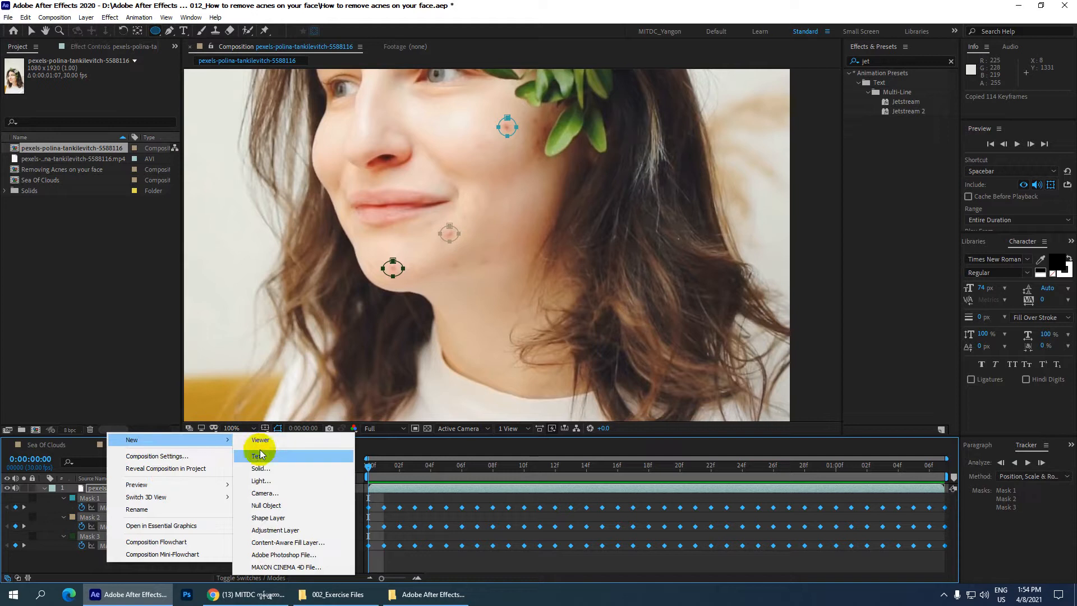
{"action": "left_click", "coordinate": [297, 530]}
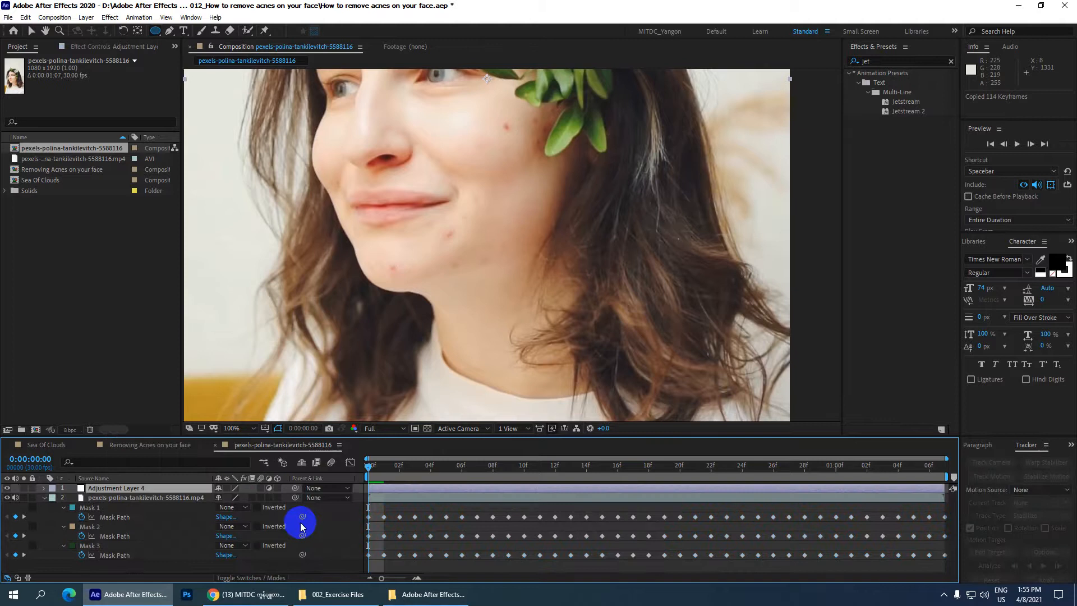
{"action": "left_click", "coordinate": [25, 17]}
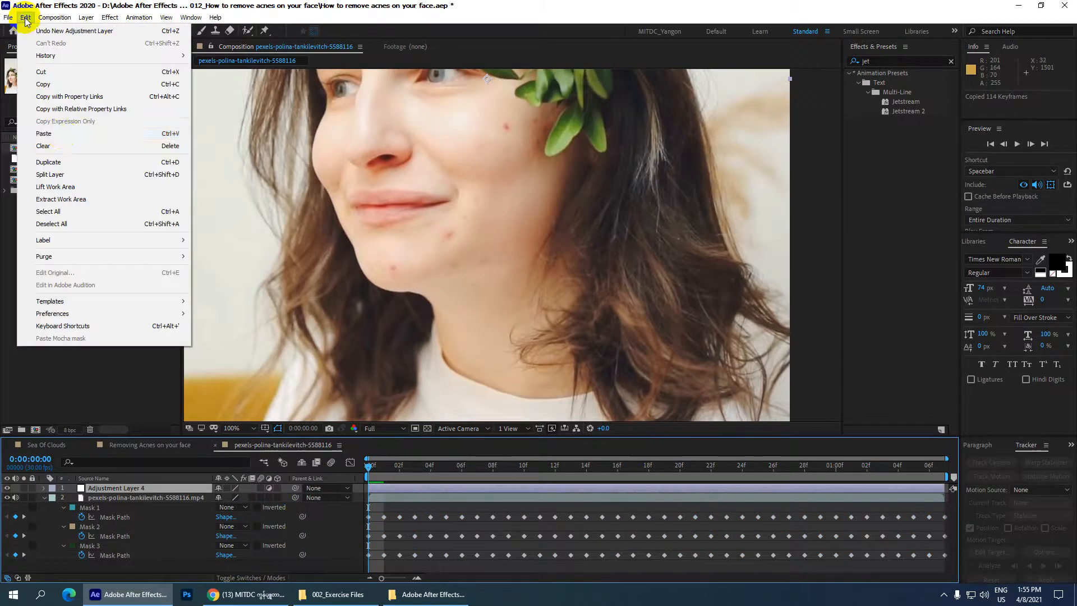
{"action": "left_click", "coordinate": [48, 133]}
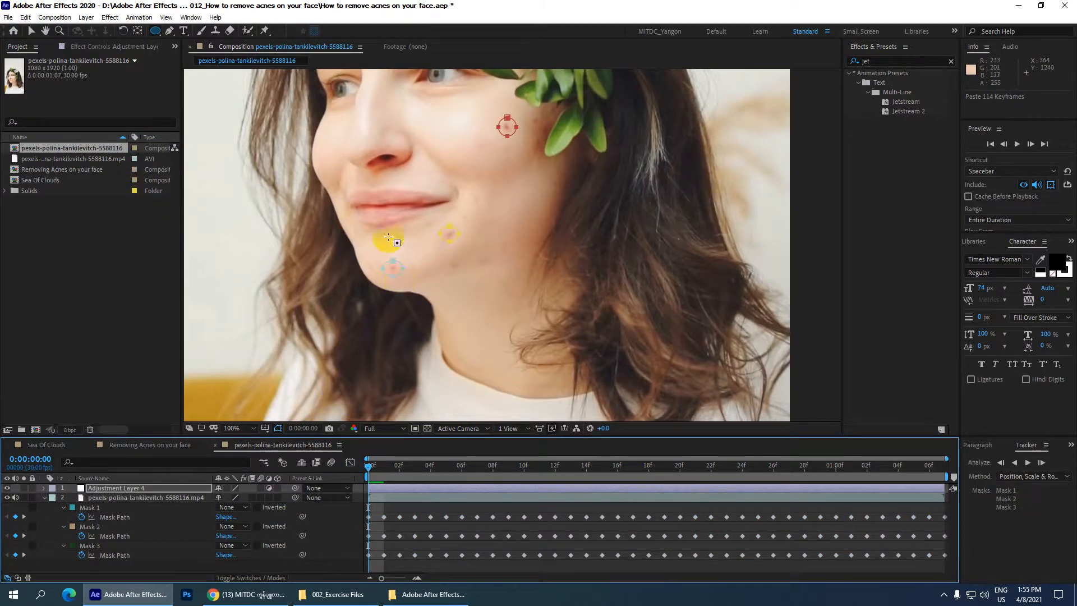
{"action": "key", "text": "comma"}
{"action": "left_click", "coordinate": [45, 497]}
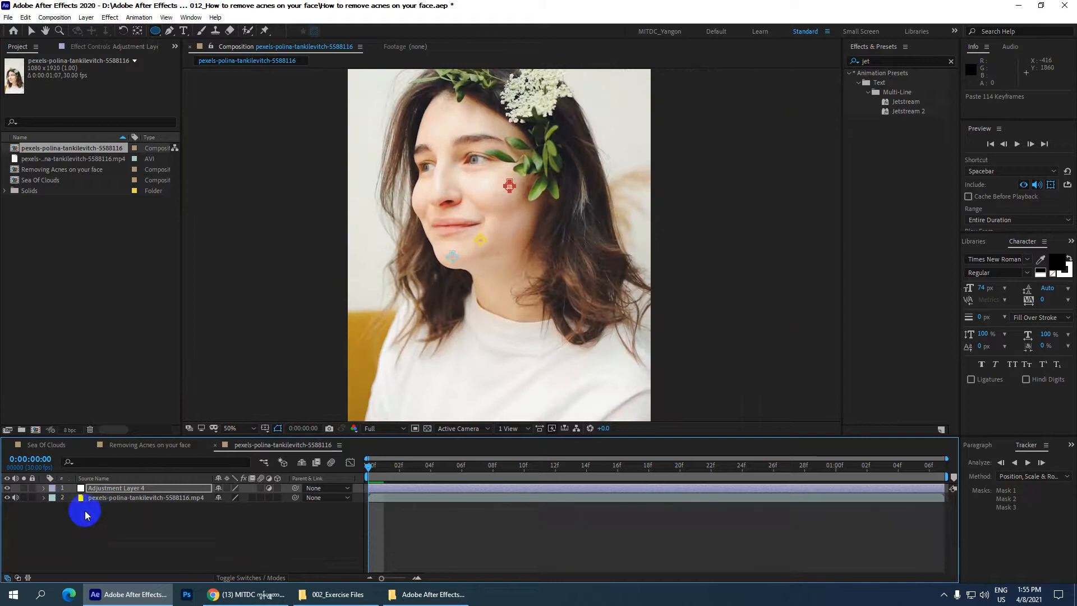
Step: Delete the three original masks and their keyframes from the video layer, and save the project
{"action": "left_click", "coordinate": [105, 503]}
{"action": "left_click", "coordinate": [97, 488]}
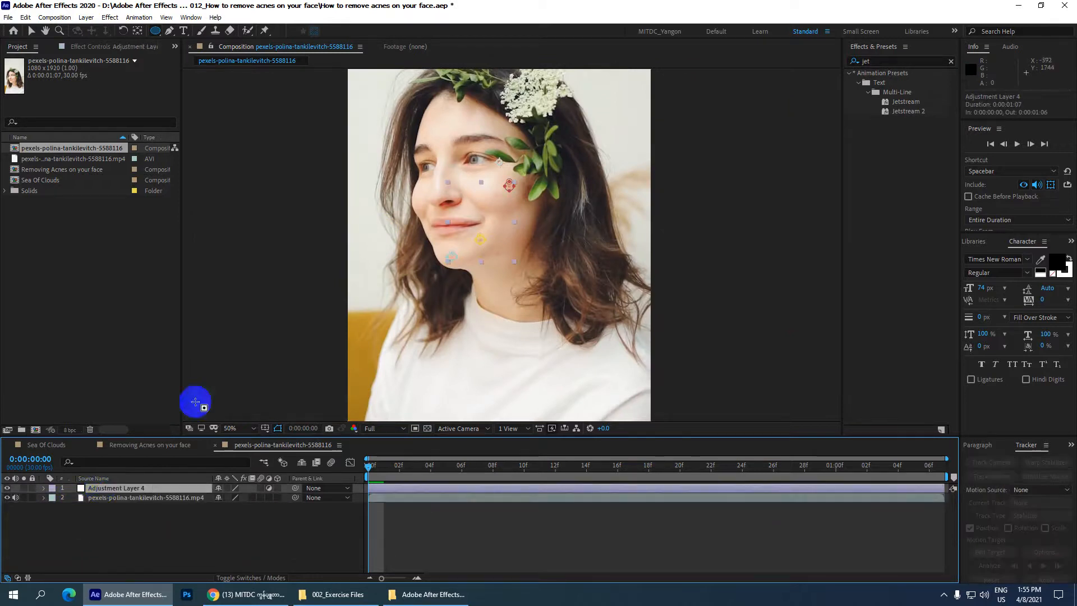
{"action": "left_click", "coordinate": [44, 498]}
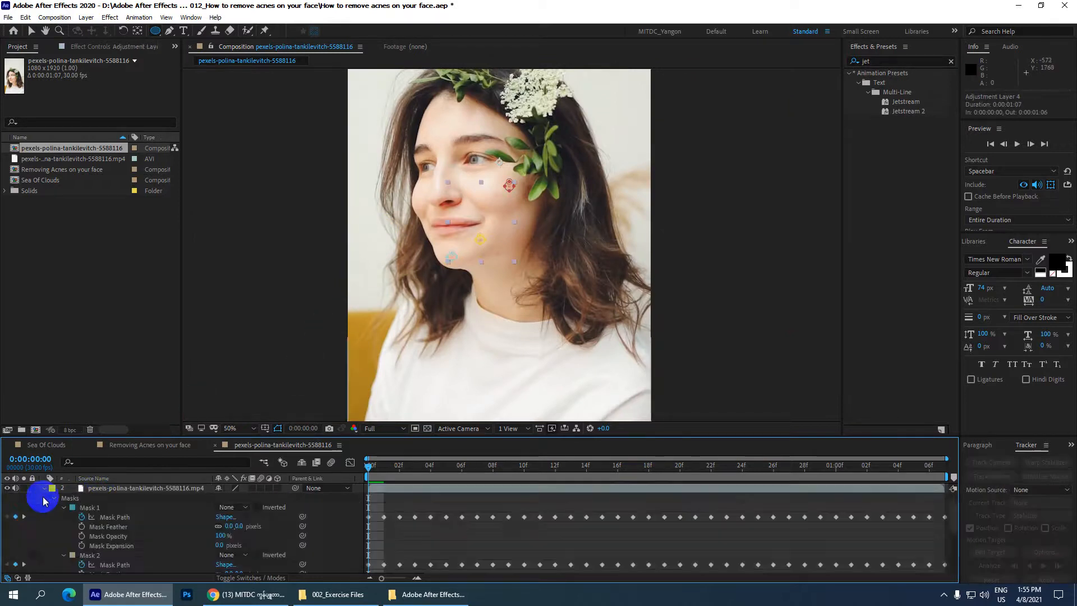
{"action": "left_click", "coordinate": [45, 490]}
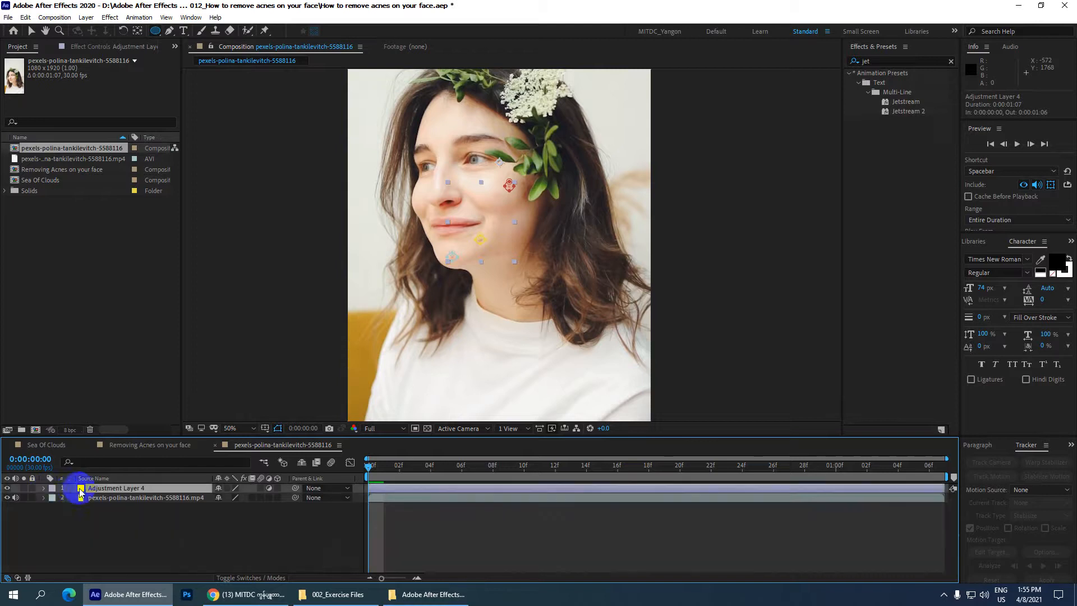
{"action": "left_click", "coordinate": [85, 498]}
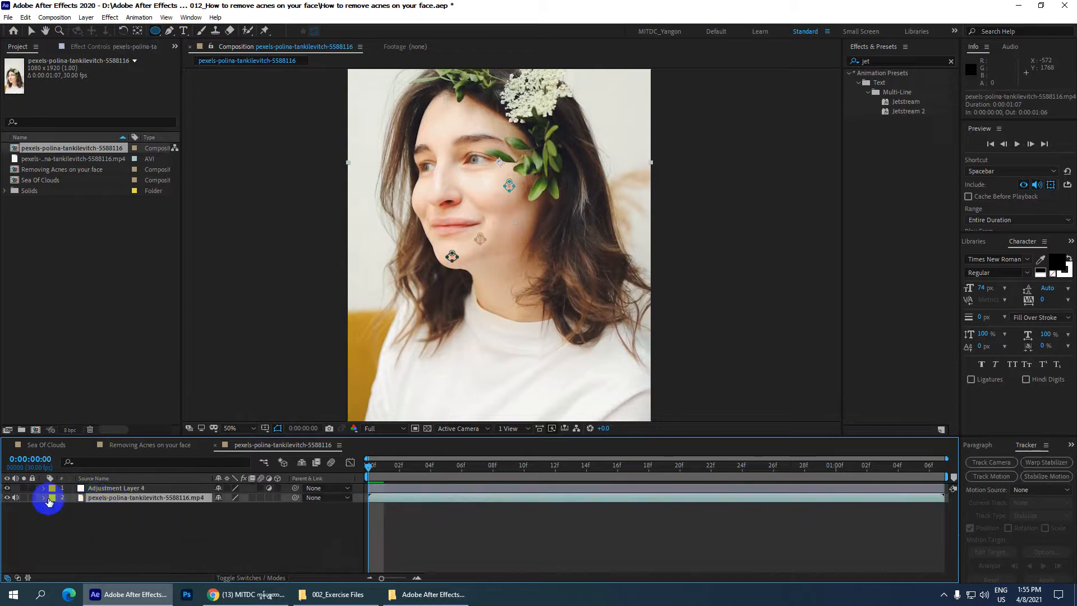
{"action": "key", "text": "u"}
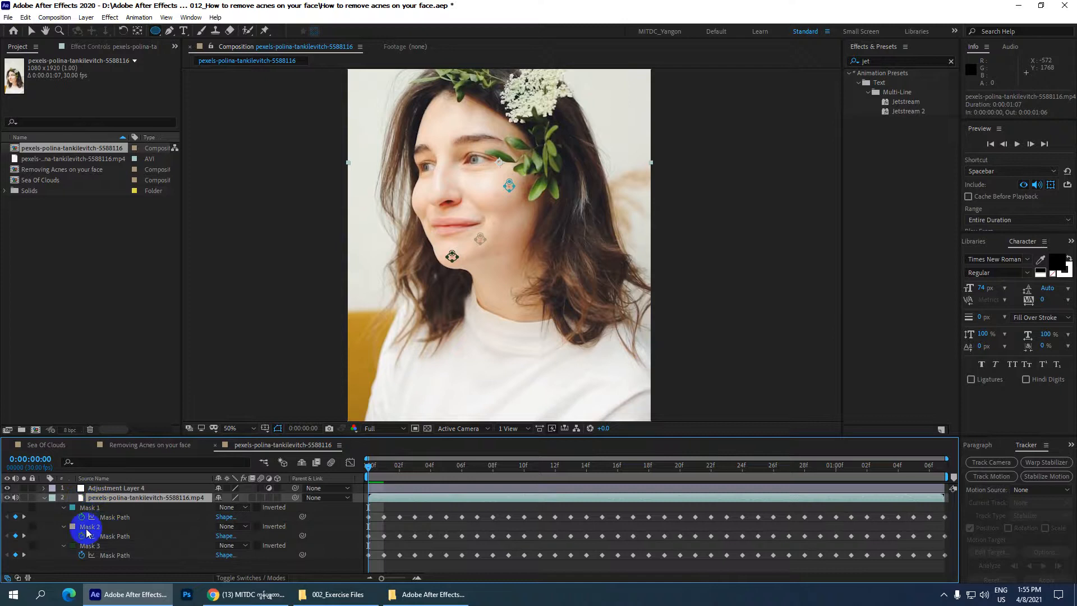
{"action": "left_click", "coordinate": [101, 548]}
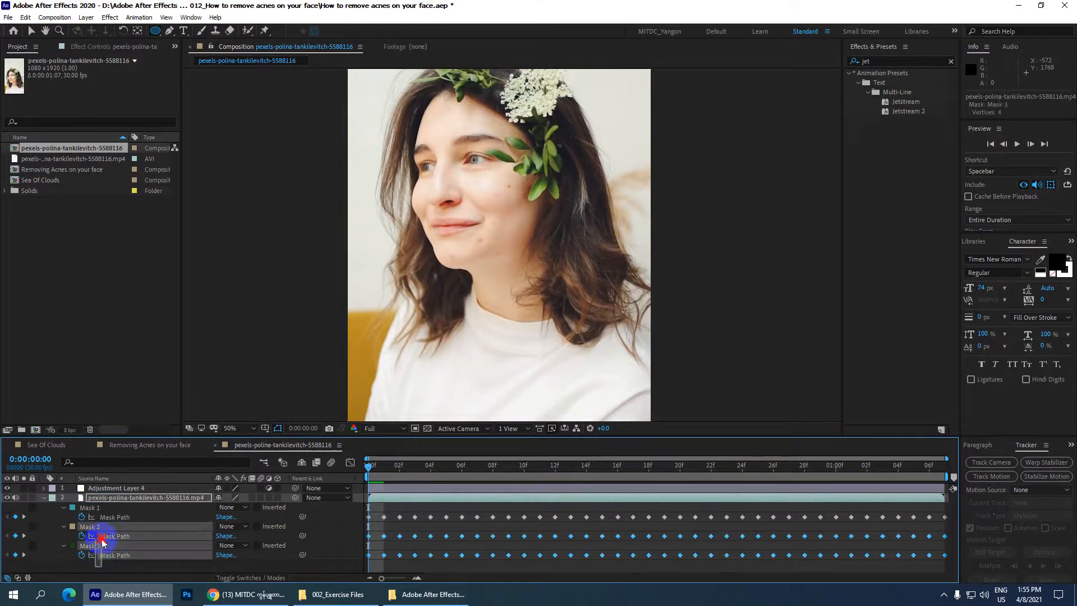
{"action": "left_click", "coordinate": [110, 509], "text": "shift"}
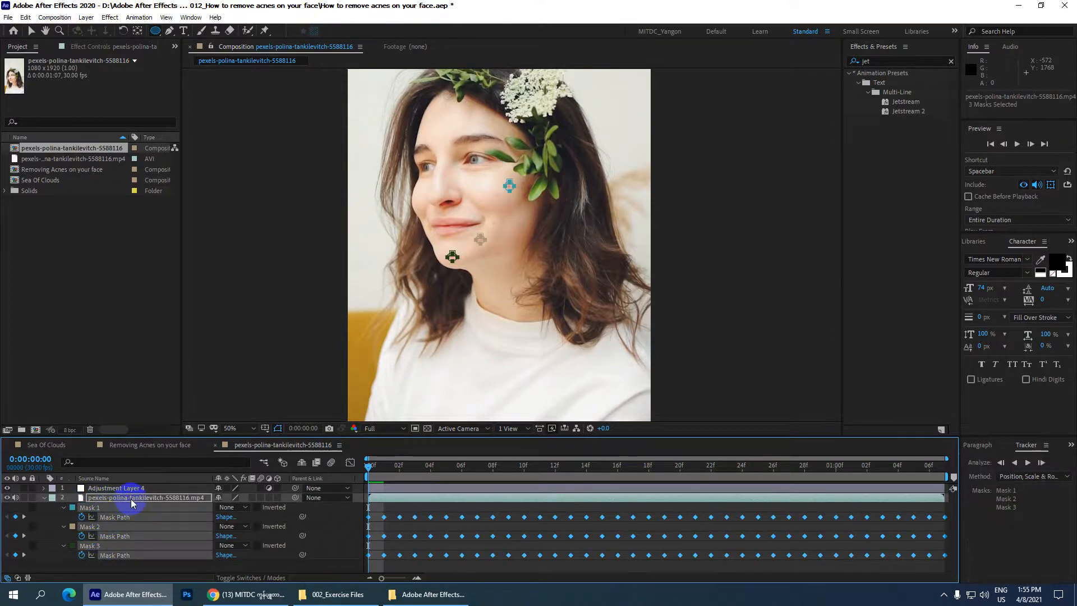
{"action": "key", "text": "Delete"}
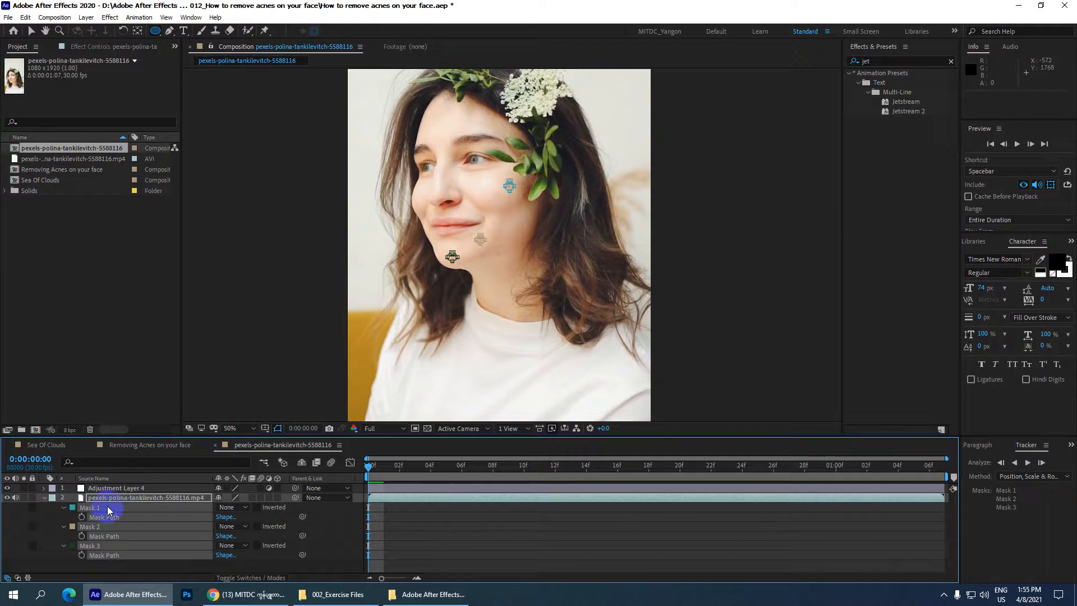
{"action": "key", "text": "Delete"}
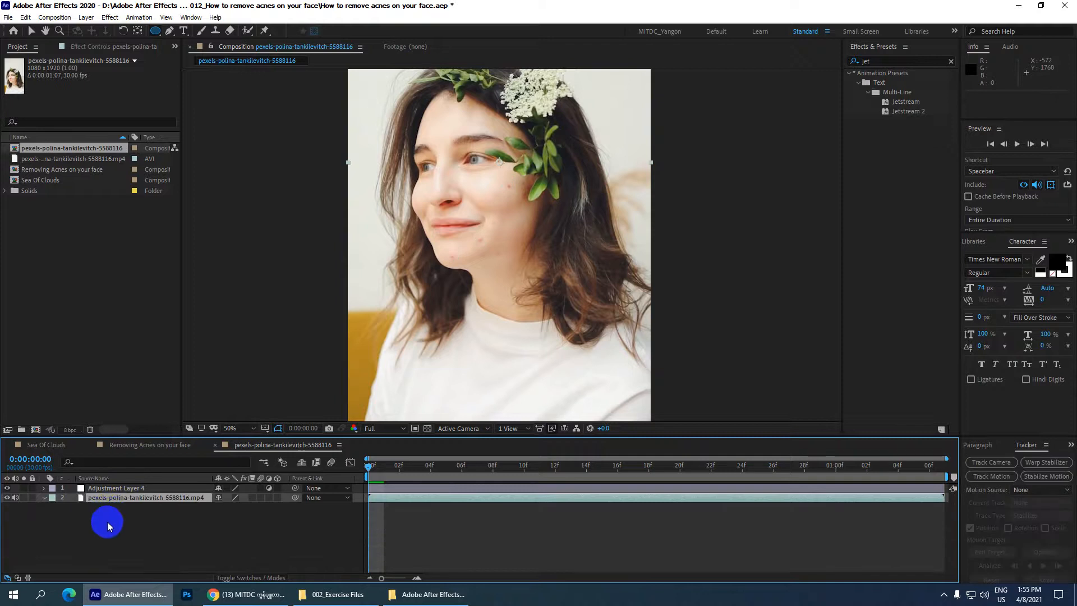
{"action": "key", "text": "ctrl+s"}
Step: Select the adjustment layer and scrub the clip to check how its masks follow the blemishes, ending at the first frame
{"action": "left_click", "coordinate": [114, 488]}
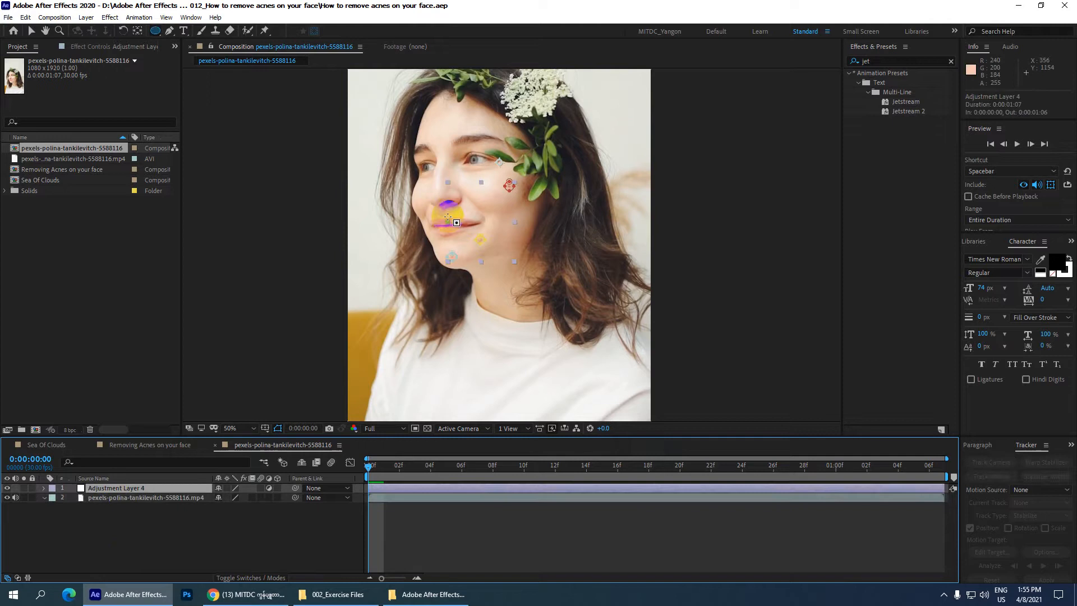
{"action": "scroll", "coordinate": [437, 198], "scroll_direction": "up", "scroll_amount": 1}
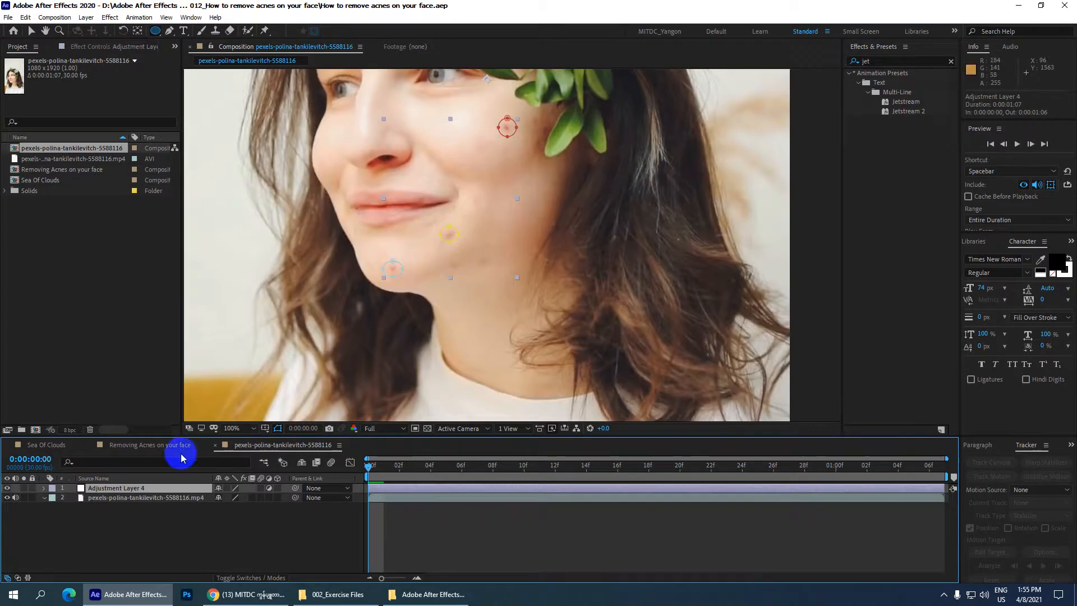
{"action": "left_click_drag", "start_coordinate": [368, 465], "coordinate": [339, 462]}
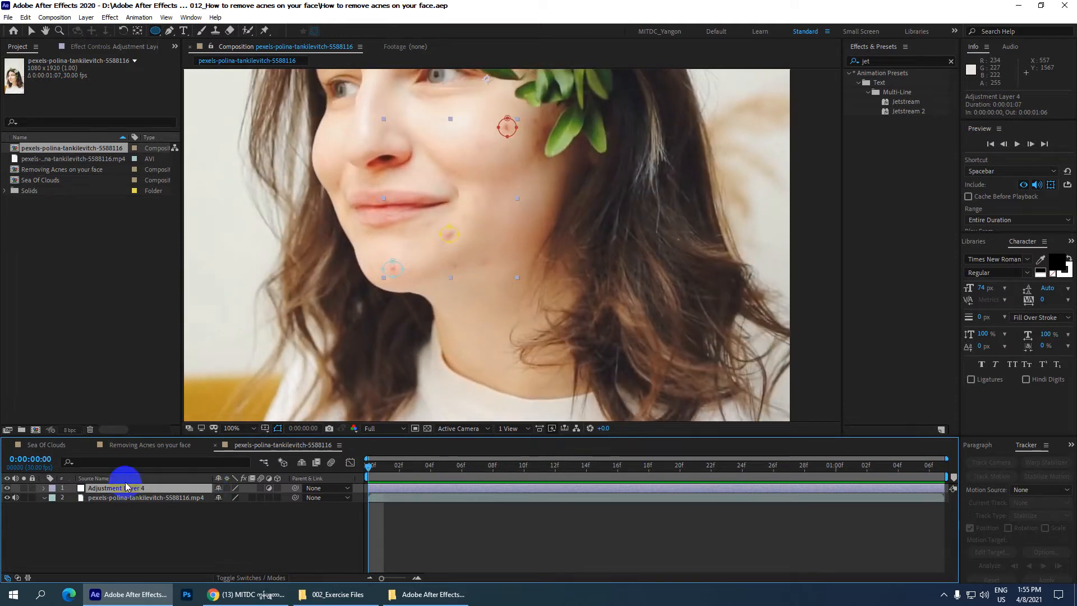
Step: Rename the adjustment layer above the clip to "Remove acnes"
{"action": "key", "text": "Return"}
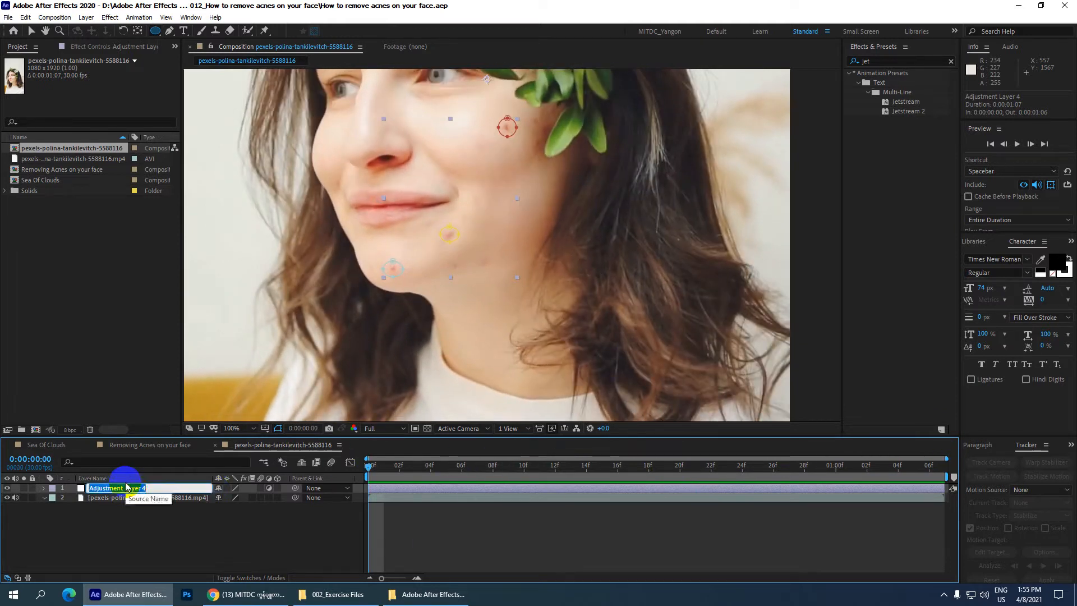
{"action": "type", "text": "H"}
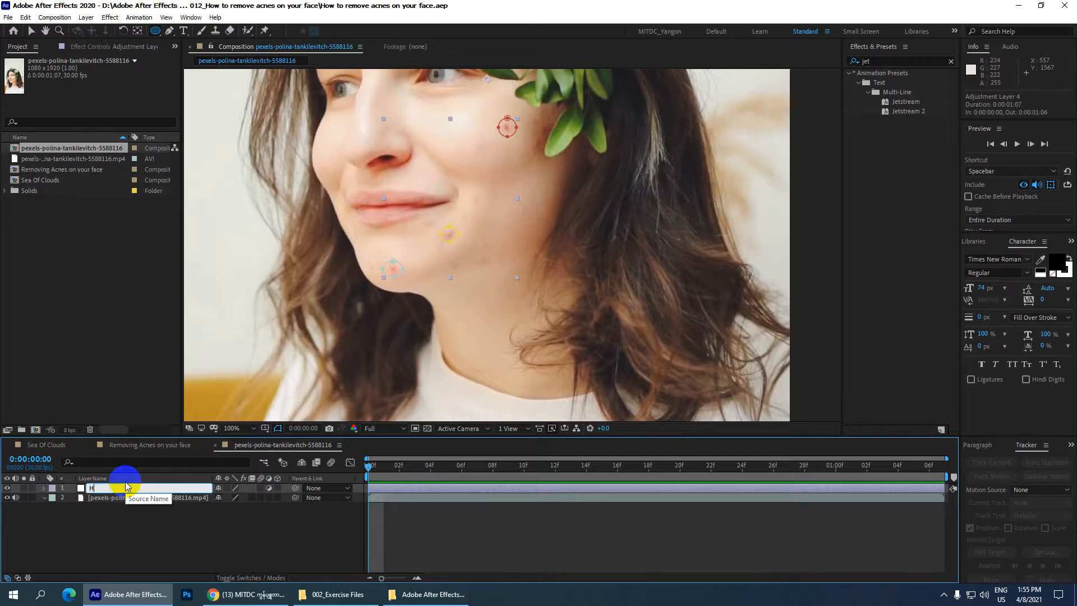
{"action": "type", "text": "Remove acne"}
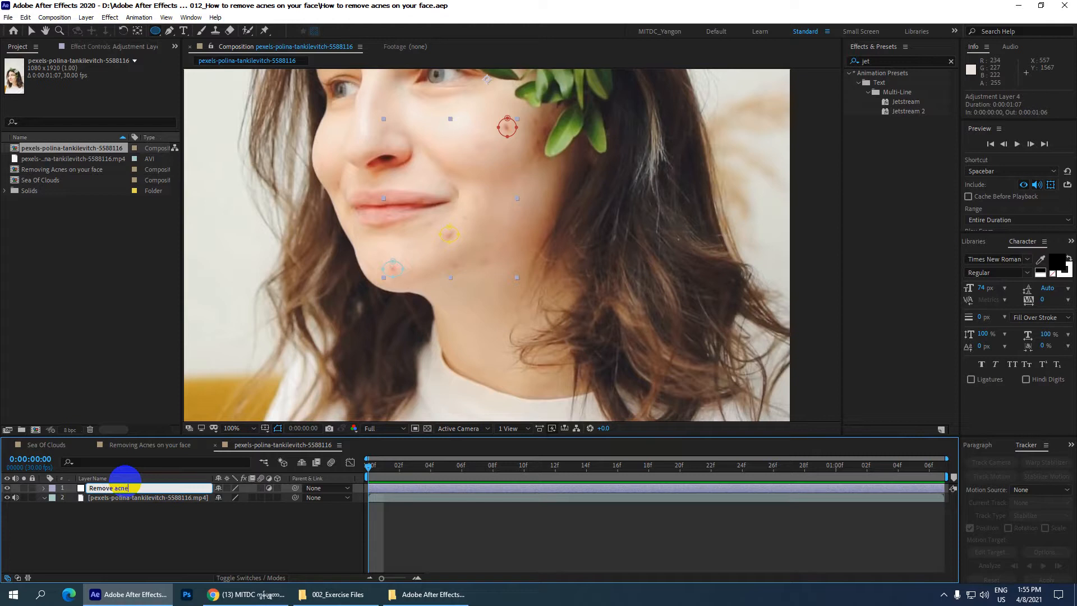
{"action": "type", "text": "s"}
{"action": "key", "text": "Return"}
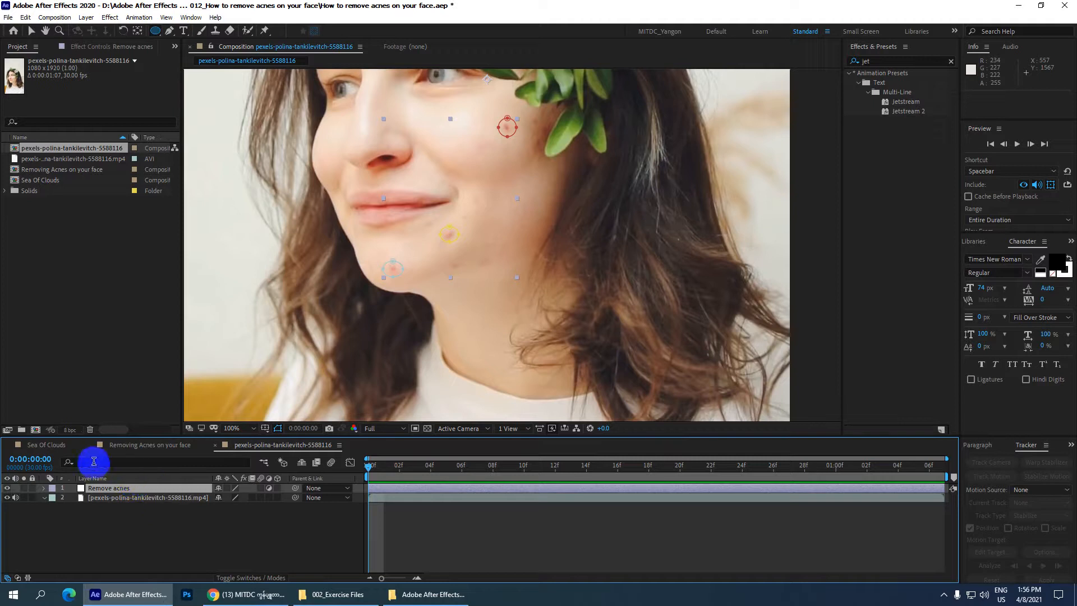
Step: Find the Fast Box Blur effect, apply it to the Remove acnes layer and set its blur radius to 20
{"action": "double_click", "coordinate": [879, 60]}
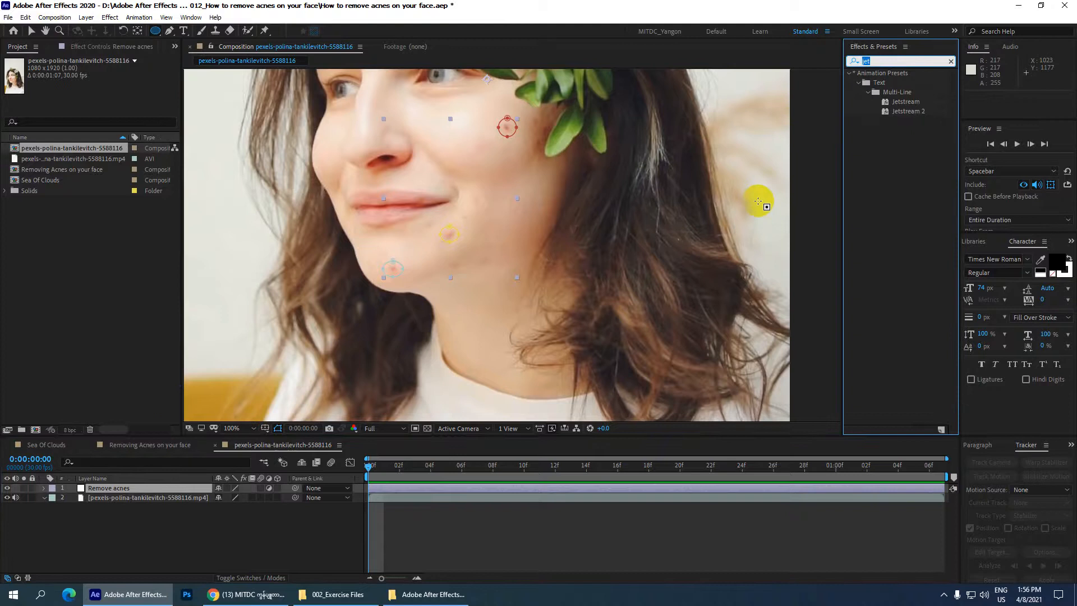
{"action": "type", "text": "Fast"}
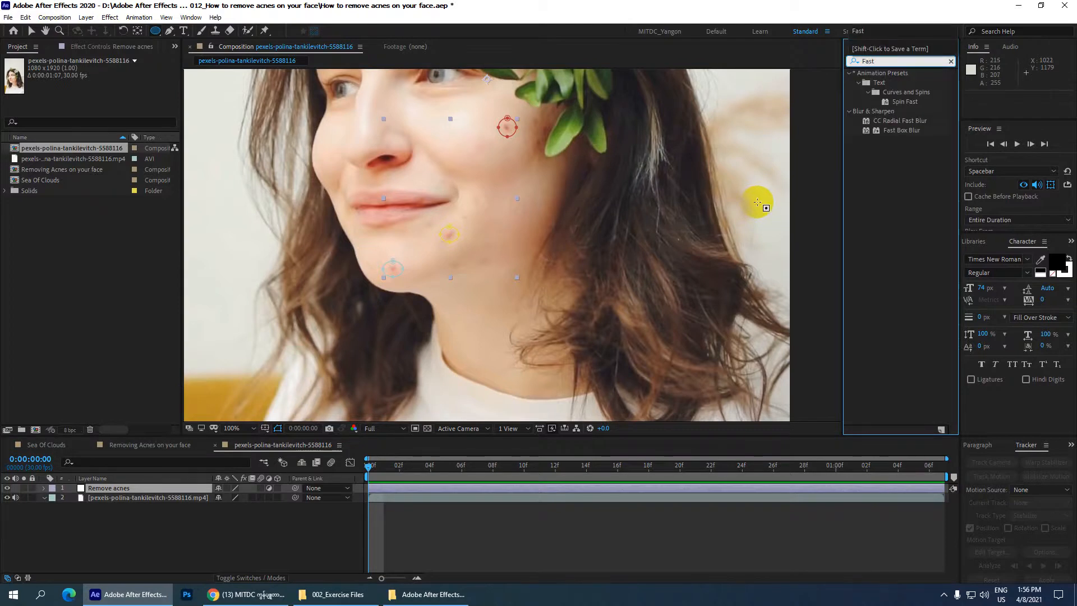
{"action": "left_click", "coordinate": [912, 134]}
{"action": "left_click_drag", "start_coordinate": [913, 133], "coordinate": [124, 493]}
{"action": "key", "text": "v"}
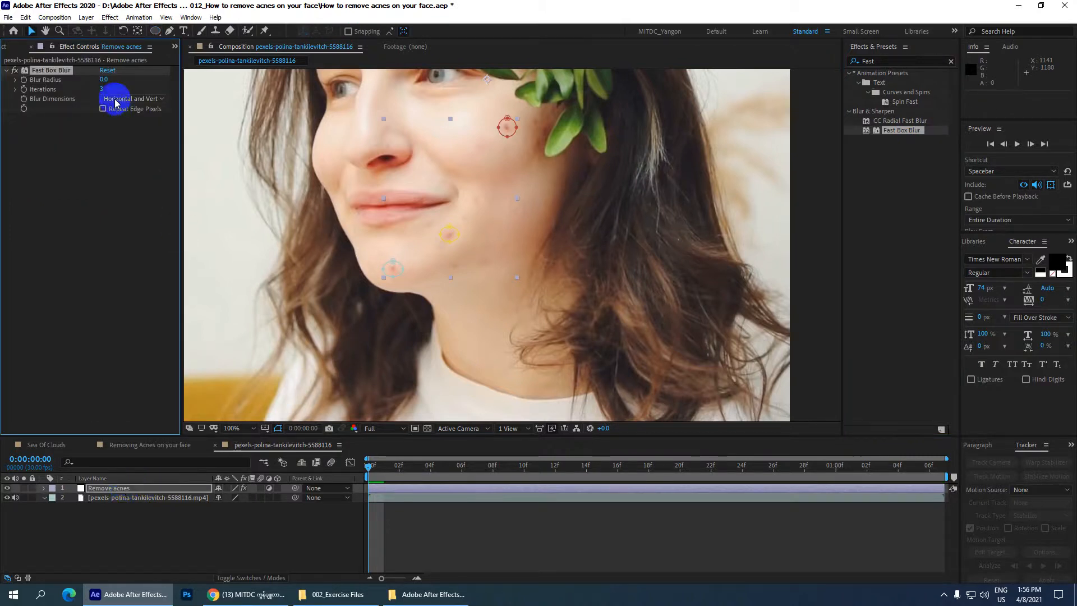
{"action": "left_click", "coordinate": [104, 80]}
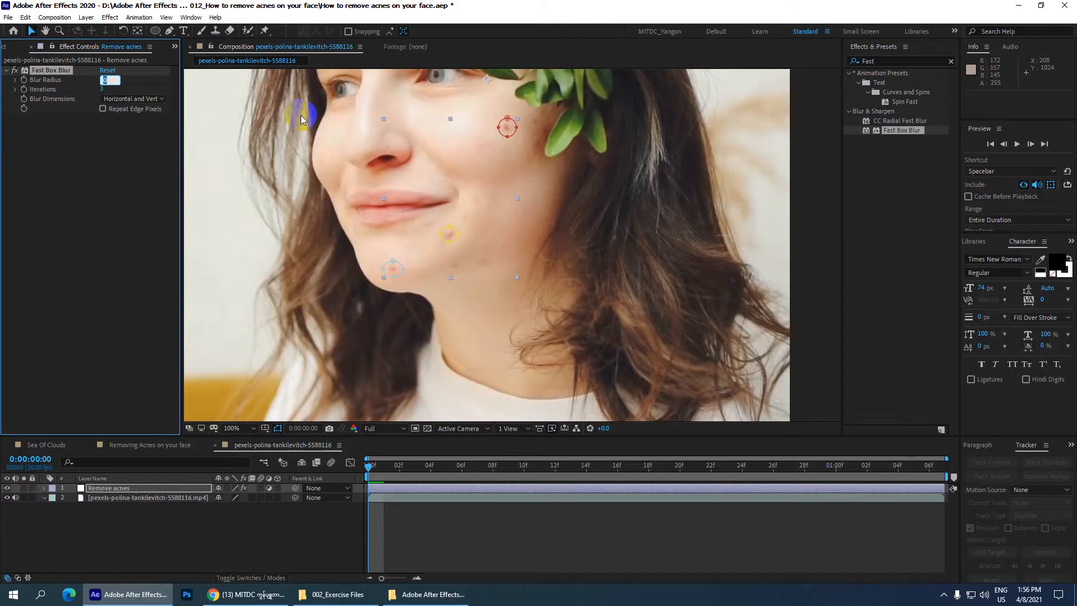
{"action": "type", "text": "20"}
{"action": "key", "text": "Return"}
Step: Examine the blurred blemish spots on the woman's chin and cheek up close and at normal size, with the layer deselected
{"action": "left_click", "coordinate": [203, 539]}
{"action": "scroll", "coordinate": [428, 269], "scroll_direction": "down", "scroll_amount": 1}
{"action": "scroll", "coordinate": [428, 273], "scroll_direction": "up", "scroll_amount": 2}
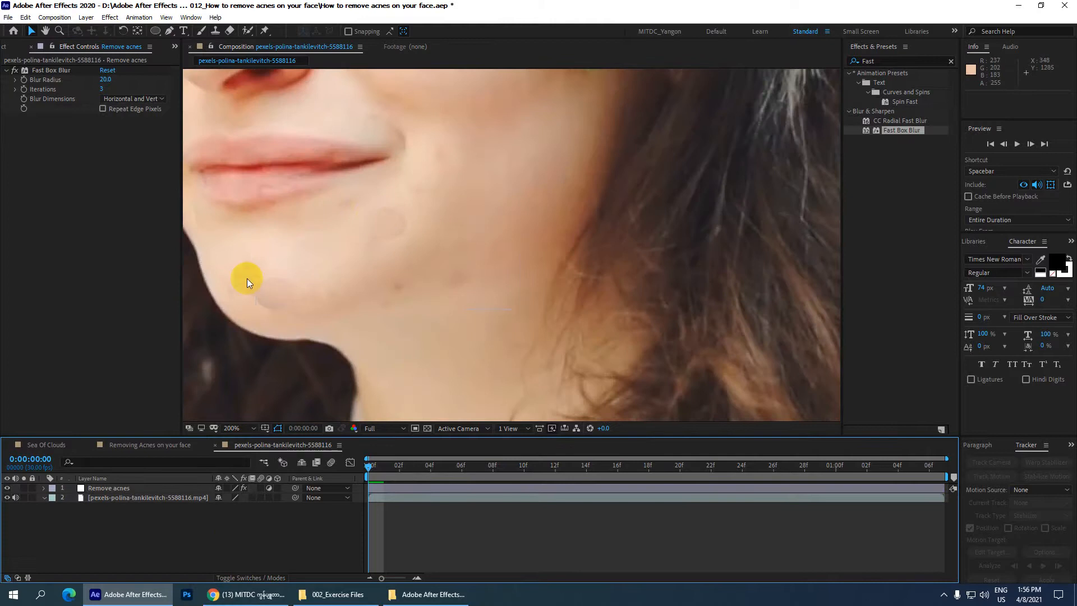
{"action": "scroll", "coordinate": [321, 249], "scroll_direction": "down", "scroll_amount": 2}
{"action": "scroll", "coordinate": [378, 223], "scroll_direction": "up", "scroll_amount": 1}
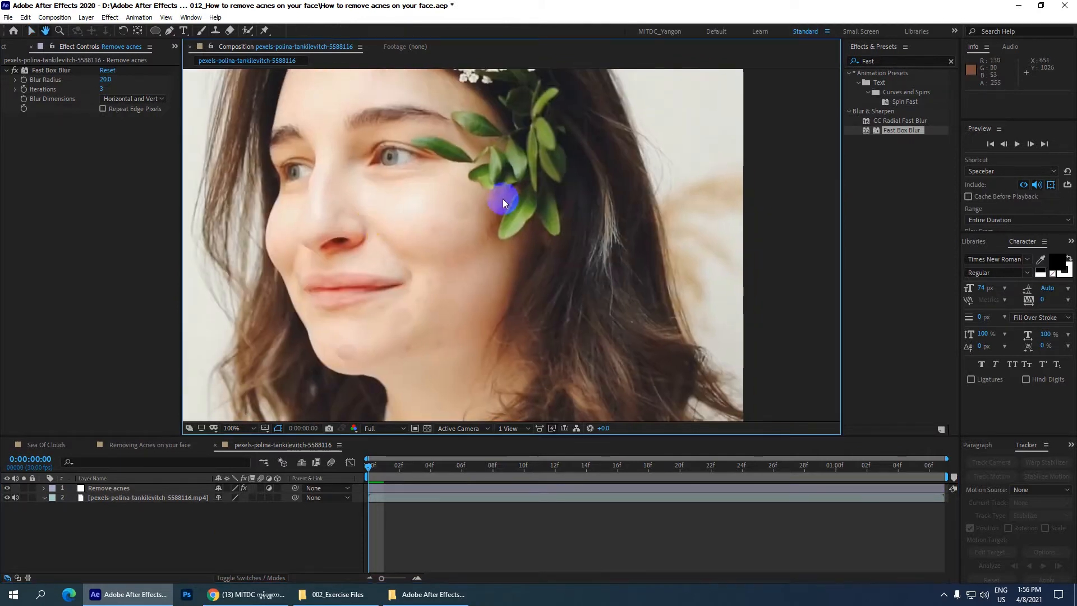
{"action": "scroll", "coordinate": [448, 209], "scroll_direction": "up", "scroll_amount": 1}
{"action": "left_click_drag", "start_coordinate": [390, 260], "coordinate": [492, 222]}
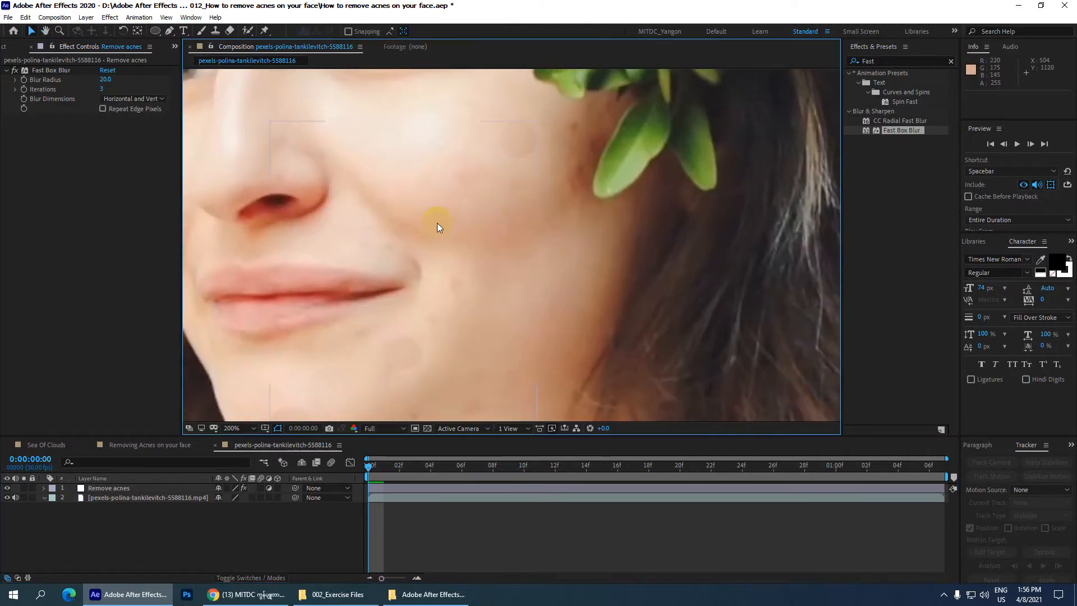
{"action": "scroll", "coordinate": [432, 263], "scroll_direction": "down", "scroll_amount": 1}
{"action": "left_click_drag", "start_coordinate": [432, 263], "coordinate": [440, 245]}
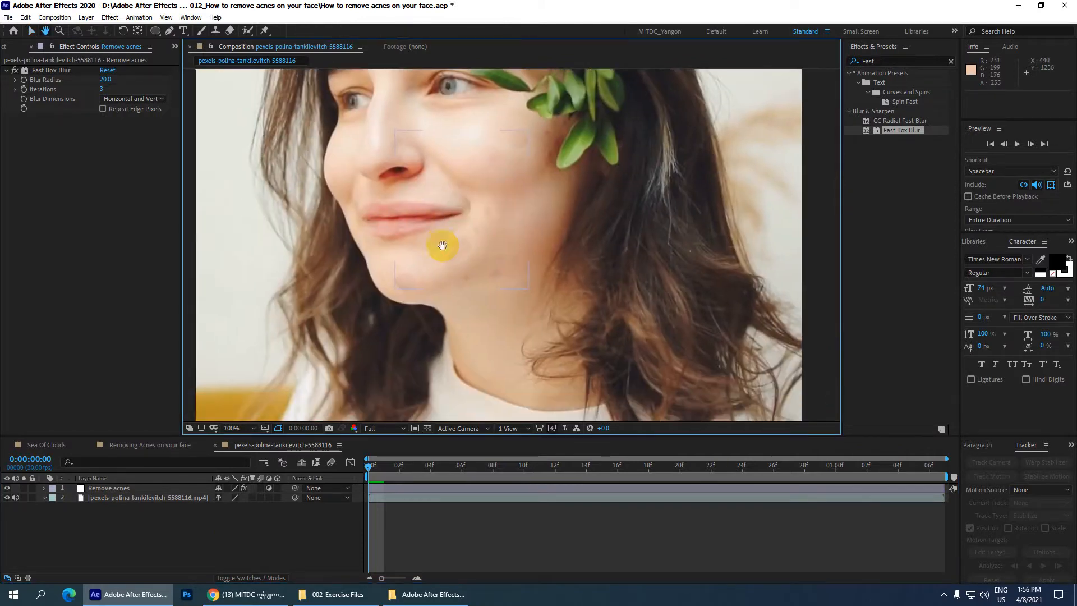
Step: Set the mask feather of all three masks on the Remove acnes layer to 10 pixels
{"action": "left_click", "coordinate": [112, 488]}
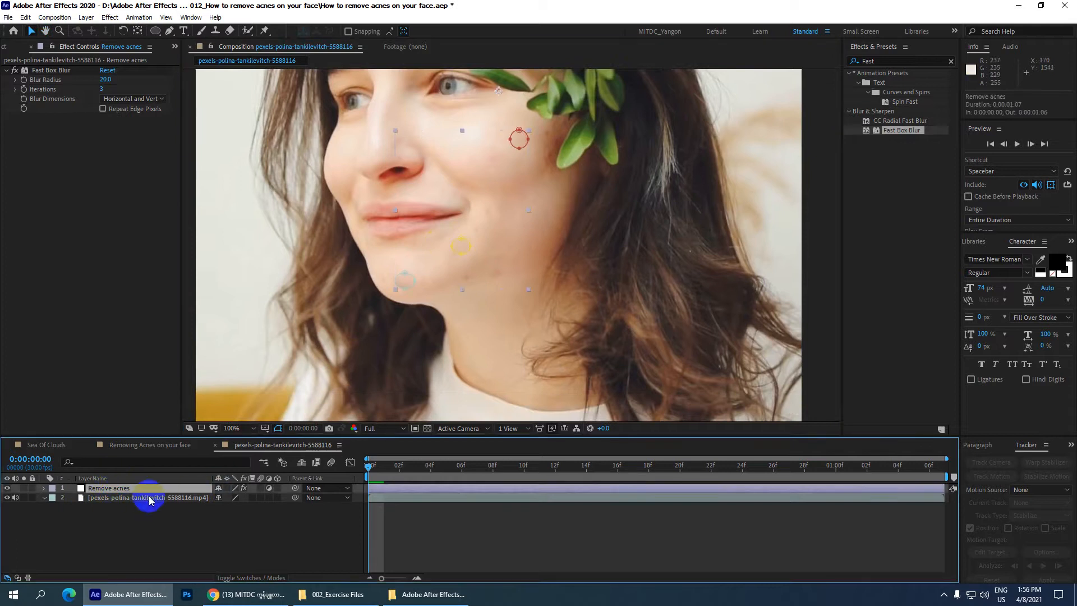
{"action": "key", "text": "f"}
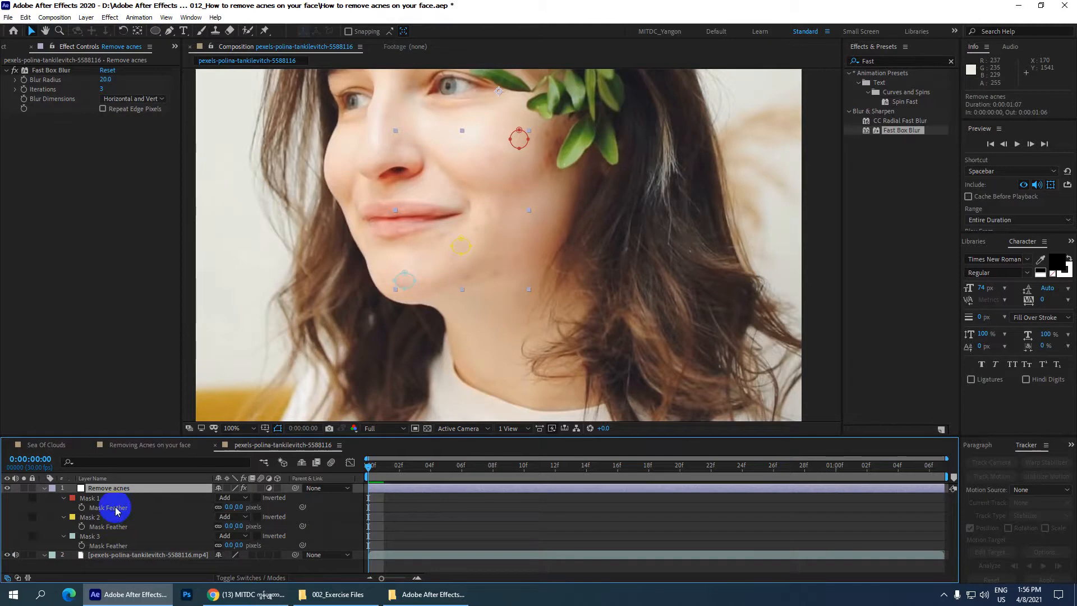
{"action": "left_click", "coordinate": [105, 537]}
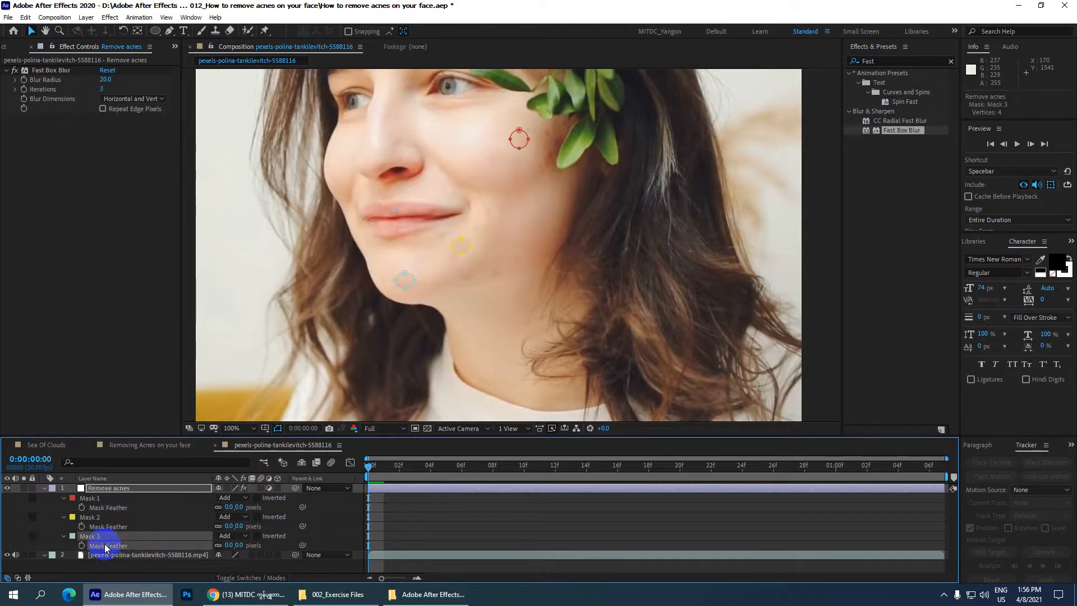
{"action": "left_click", "coordinate": [105, 518], "text": "shift"}
{"action": "left_click", "coordinate": [119, 510], "text": "shift"}
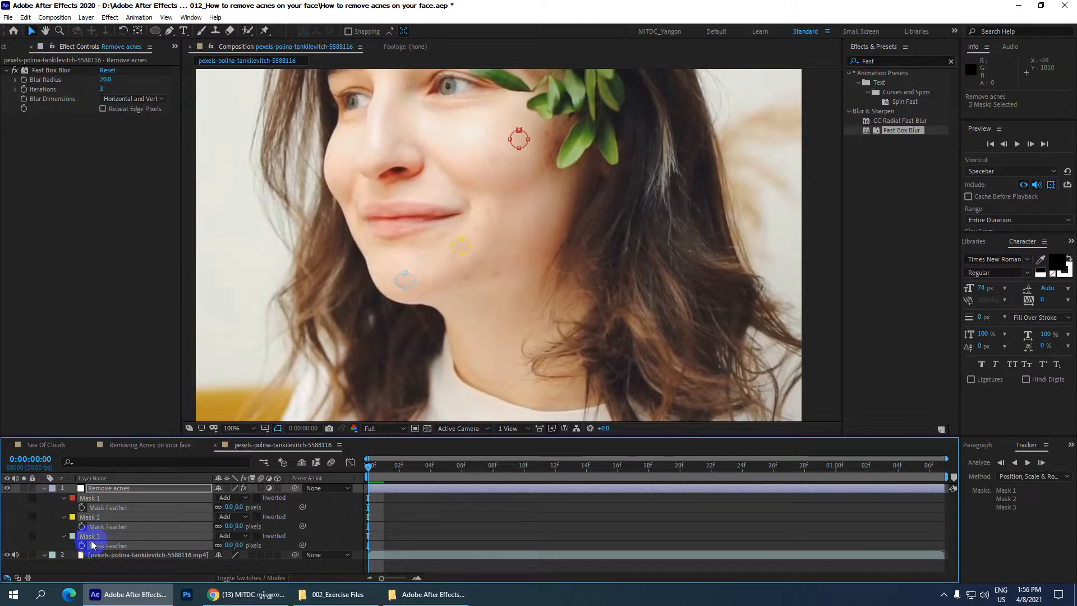
{"action": "left_click", "coordinate": [233, 507]}
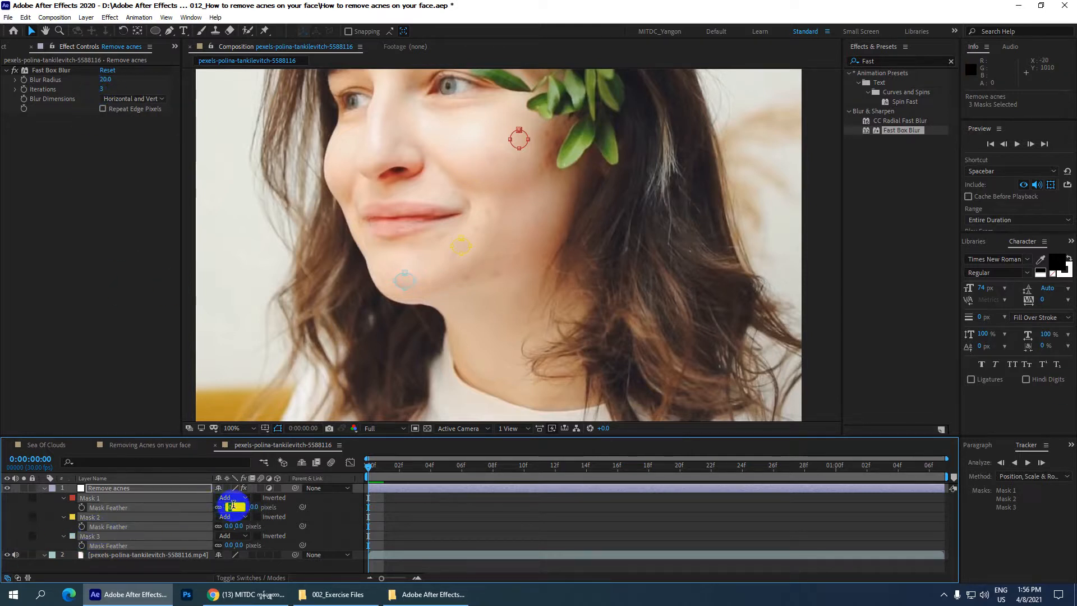
{"action": "key", "text": "Return"}
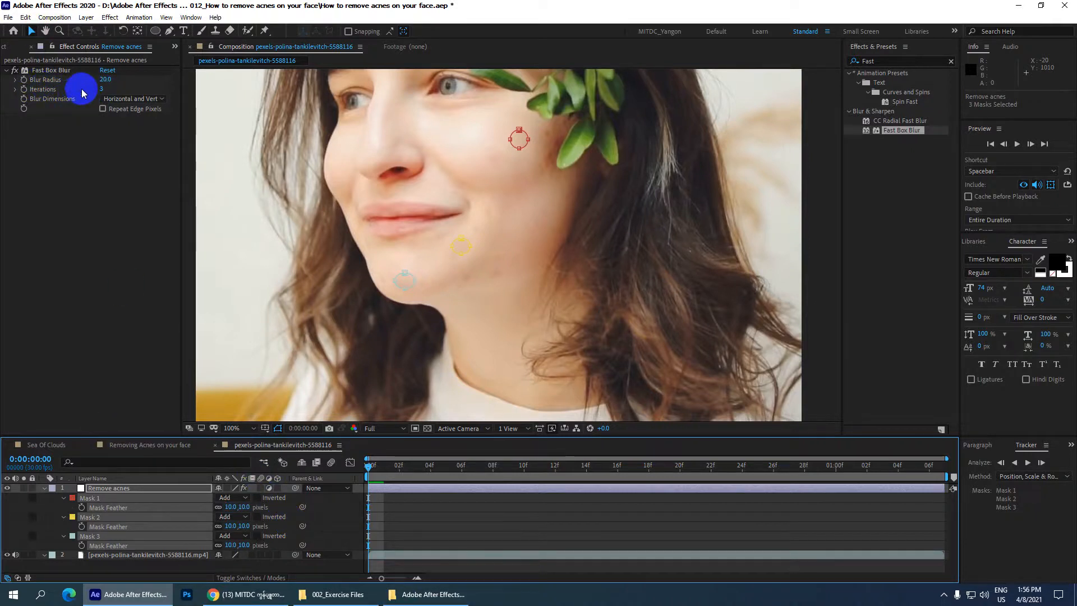
Step: Try Fast Box Blur iterations of 10 and 50, checking the masked spots on the face
{"action": "left_click", "coordinate": [103, 90]}
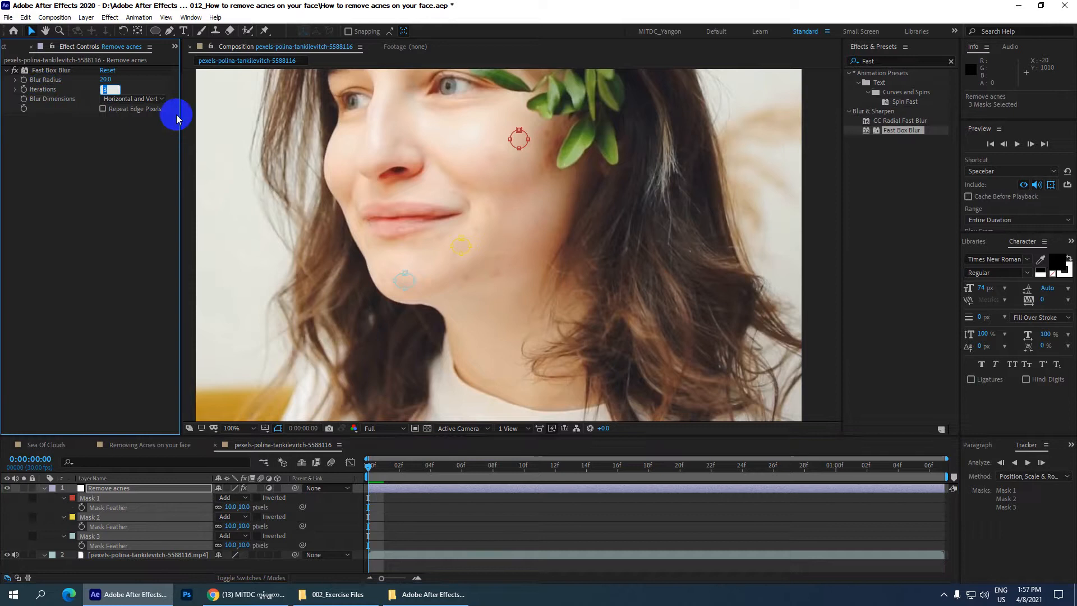
{"action": "type", "text": "10"}
{"action": "key", "text": "Return"}
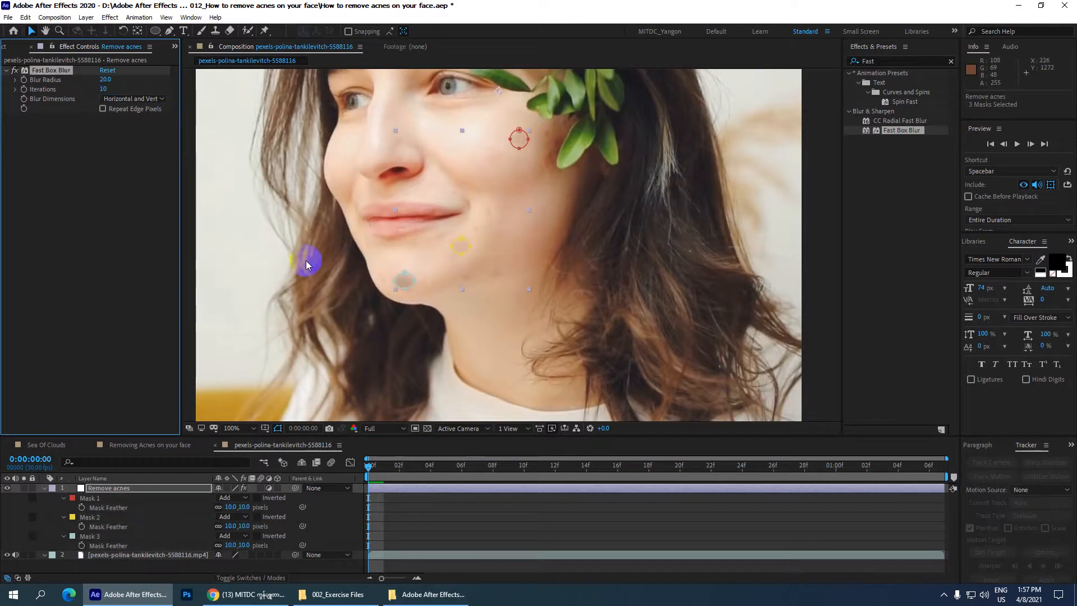
{"action": "key", "text": "period"}
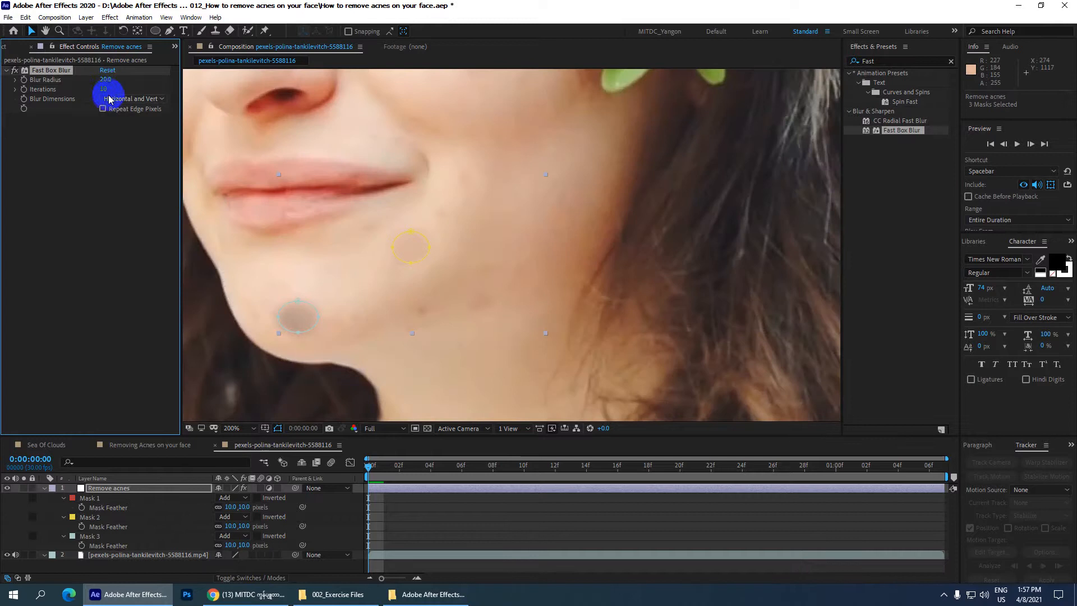
{"action": "left_click_drag", "start_coordinate": [102, 89], "coordinate": [136, 91]}
{"action": "scroll", "coordinate": [483, 245], "scroll_direction": "down", "scroll_amount": 2}
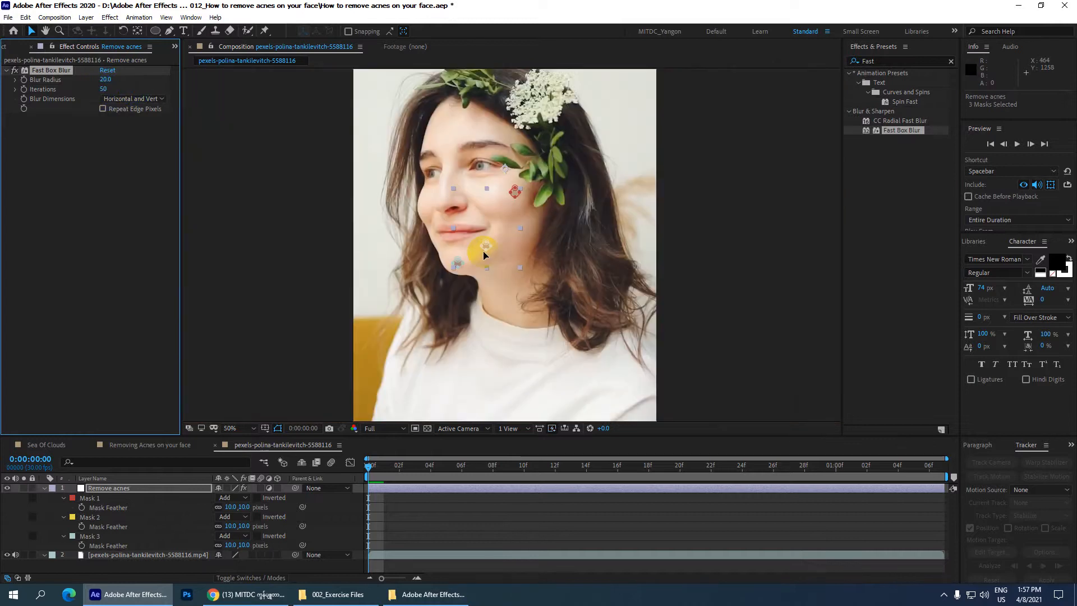
{"action": "scroll", "coordinate": [489, 244], "scroll_direction": "up", "scroll_amount": 1}
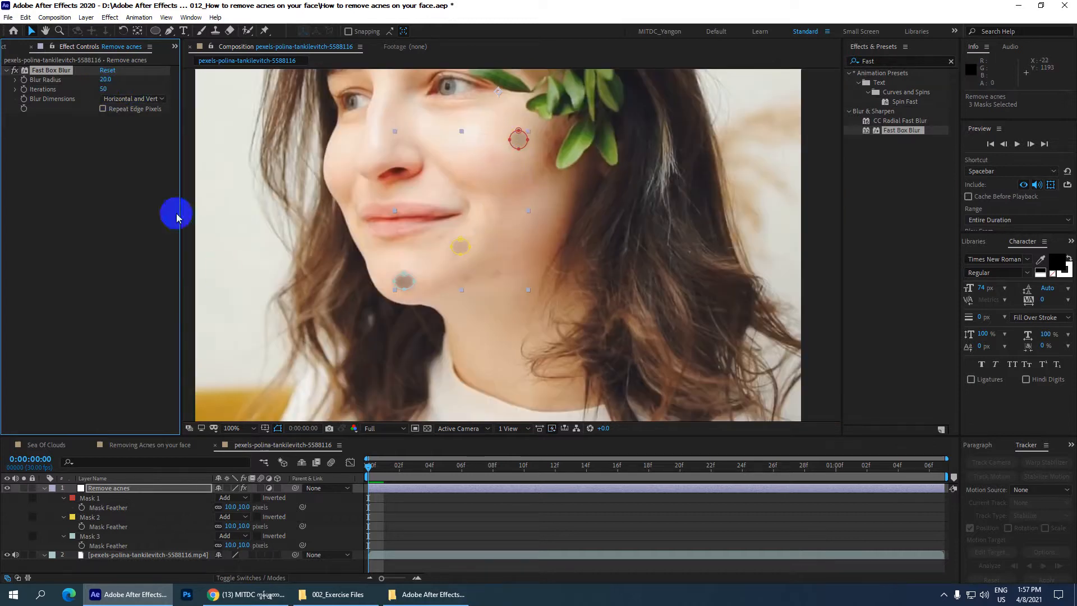
Step: Set the Fast Box Blur iterations to 5 and lower its blur radius to 13, checking the spots up close
{"action": "left_click", "coordinate": [105, 89]}
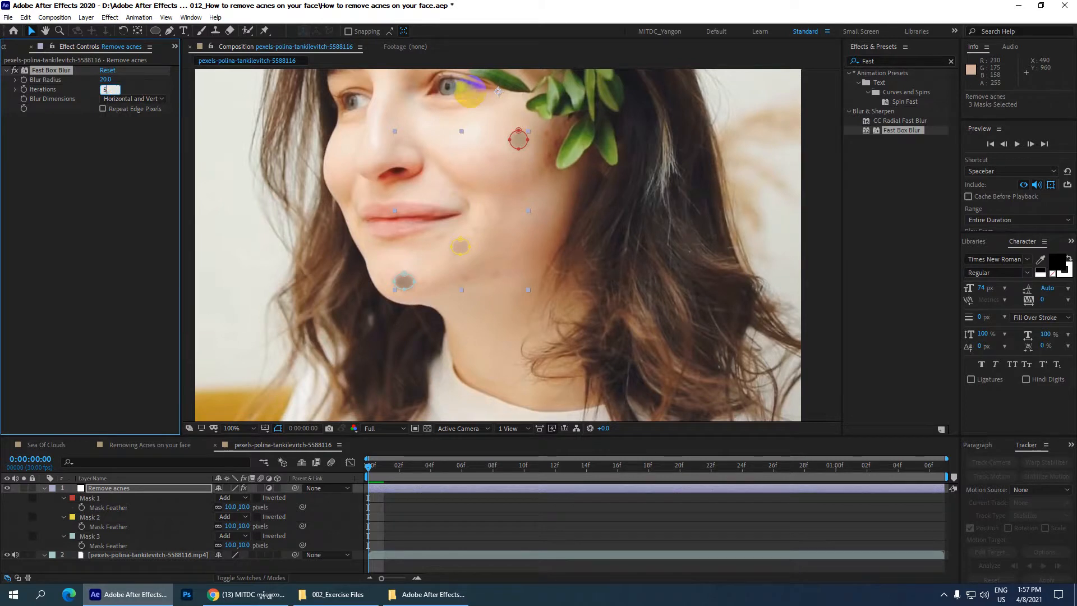
{"action": "type", "text": "5"}
{"action": "key", "text": "Return"}
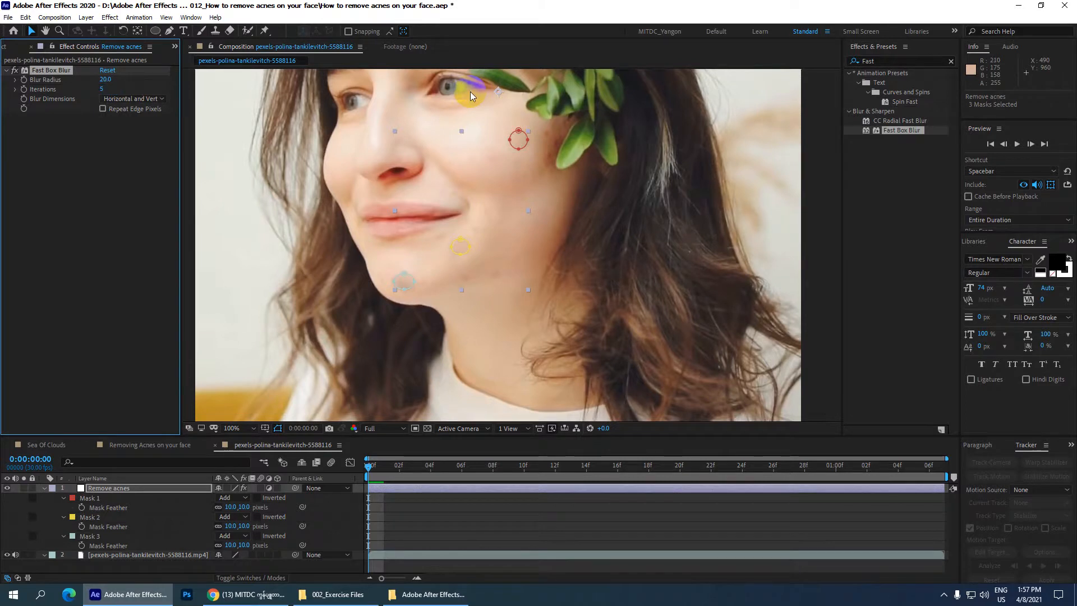
{"action": "left_click", "coordinate": [105, 81]}
{"action": "mouse_move", "coordinate": [105, 81]}
{"action": "left_mouse_down"}
{"action": "mouse_move", "coordinate": [133, 81]}
{"action": "mouse_move", "coordinate": [73, 89]}
{"action": "mouse_move", "coordinate": [90, 89]}
{"action": "left_mouse_up"}
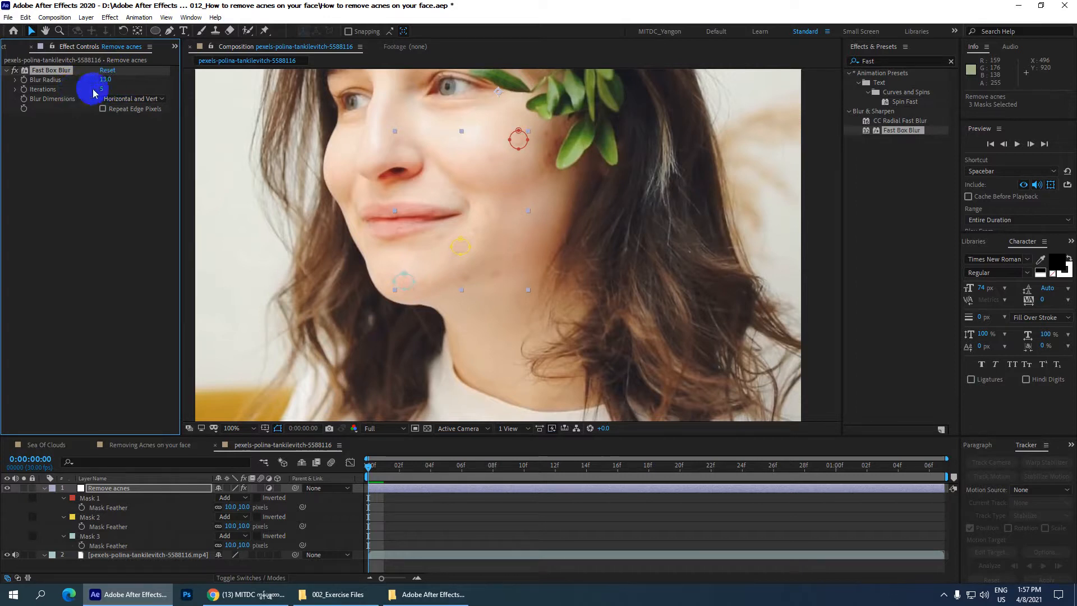
{"action": "key", "text": "period"}
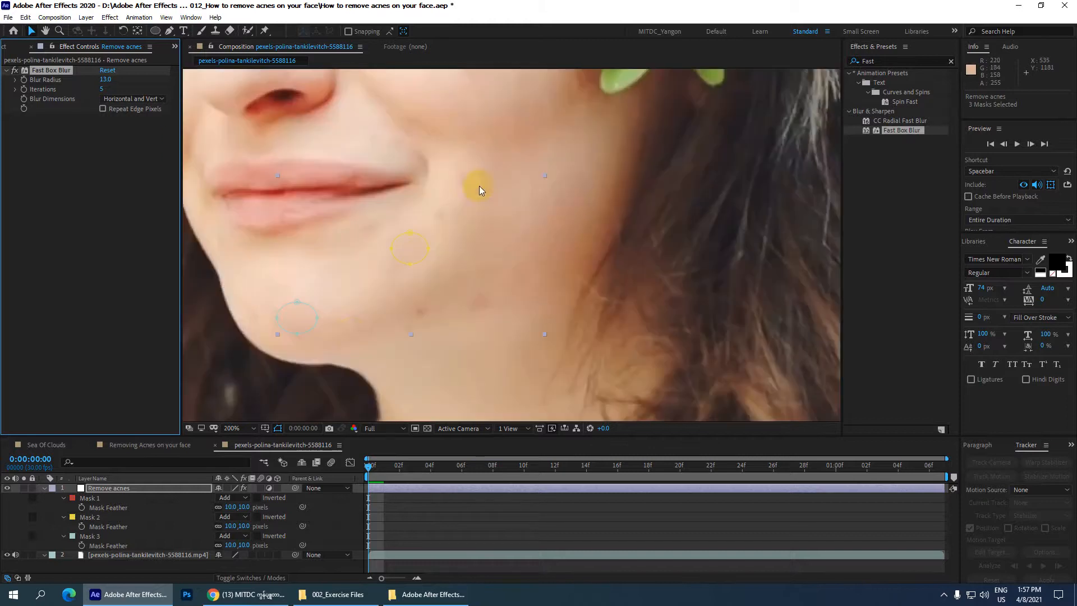
{"action": "key", "text": "comma"}
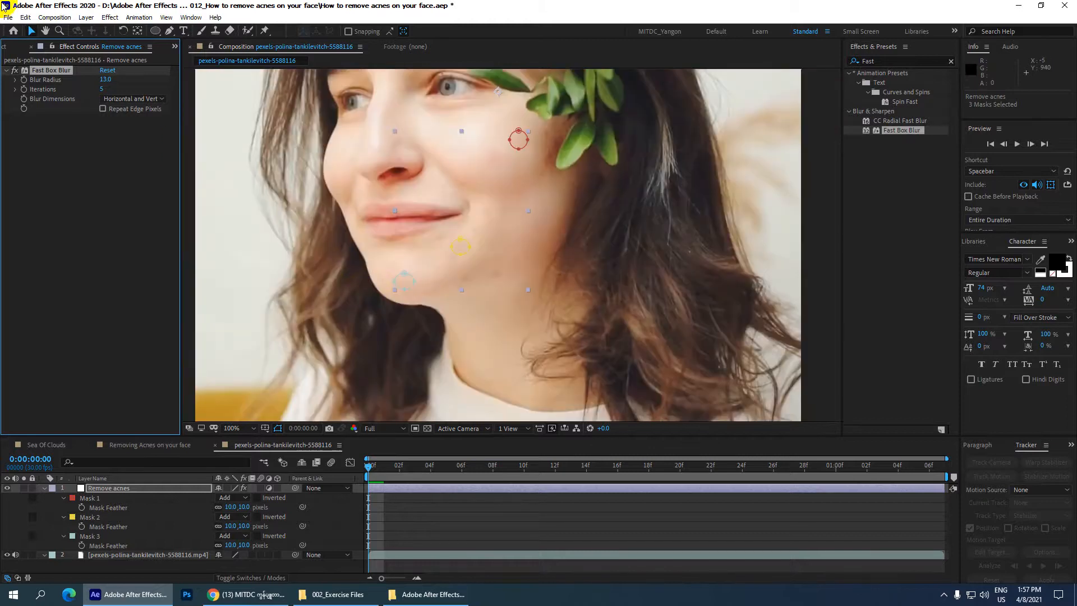
Step: Add a Sharpen effect from the Blur & Sharpen category to the Remove acnes layer with a sharpen amount of 5
{"action": "left_click", "coordinate": [110, 18]}
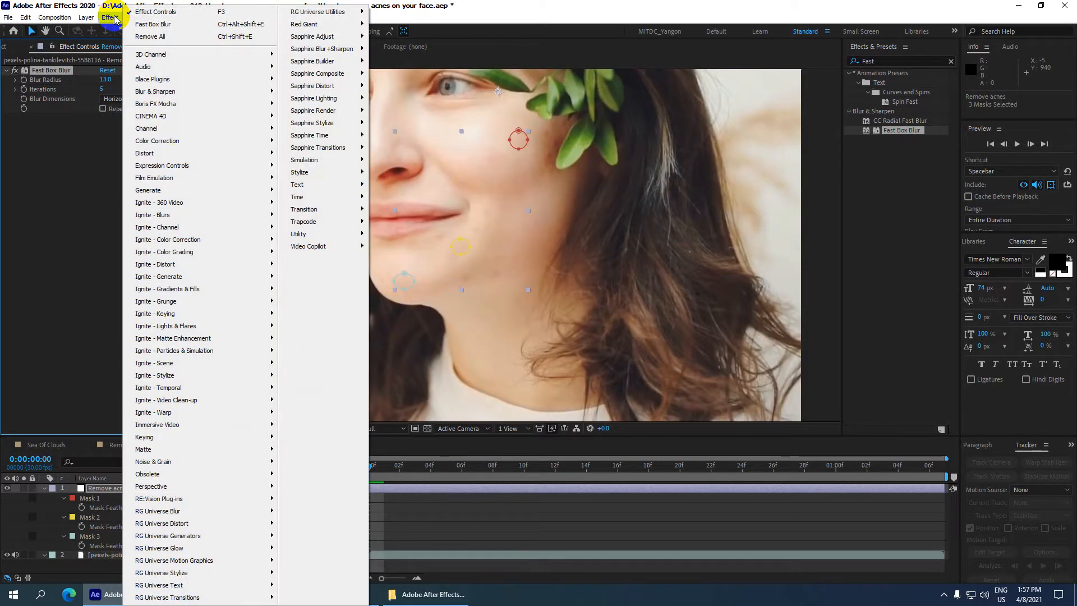
{"action": "mouse_move", "coordinate": [174, 133]}
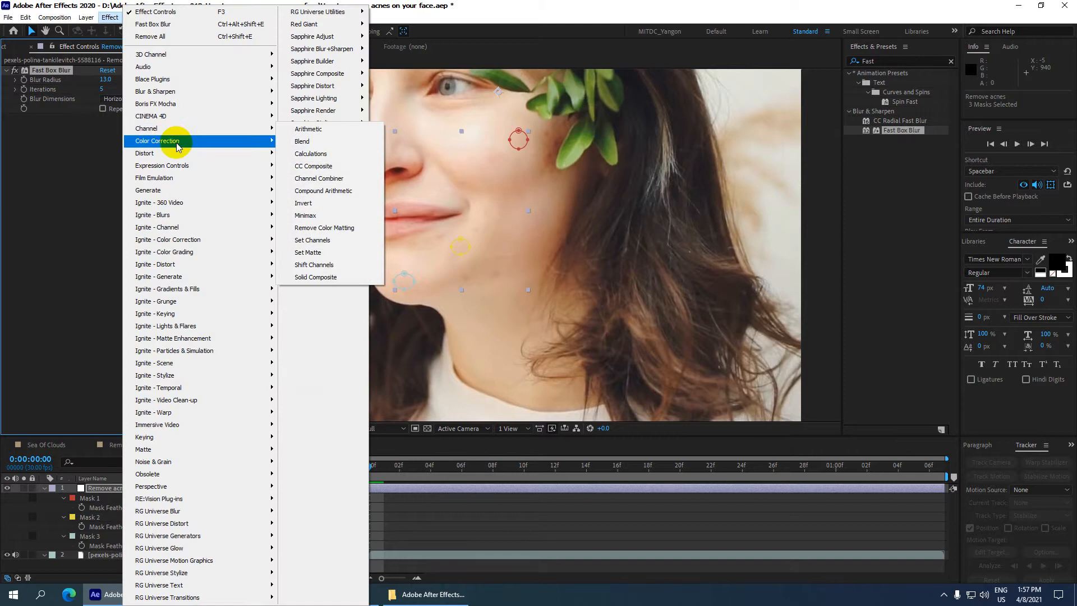
{"action": "mouse_move", "coordinate": [217, 91]}
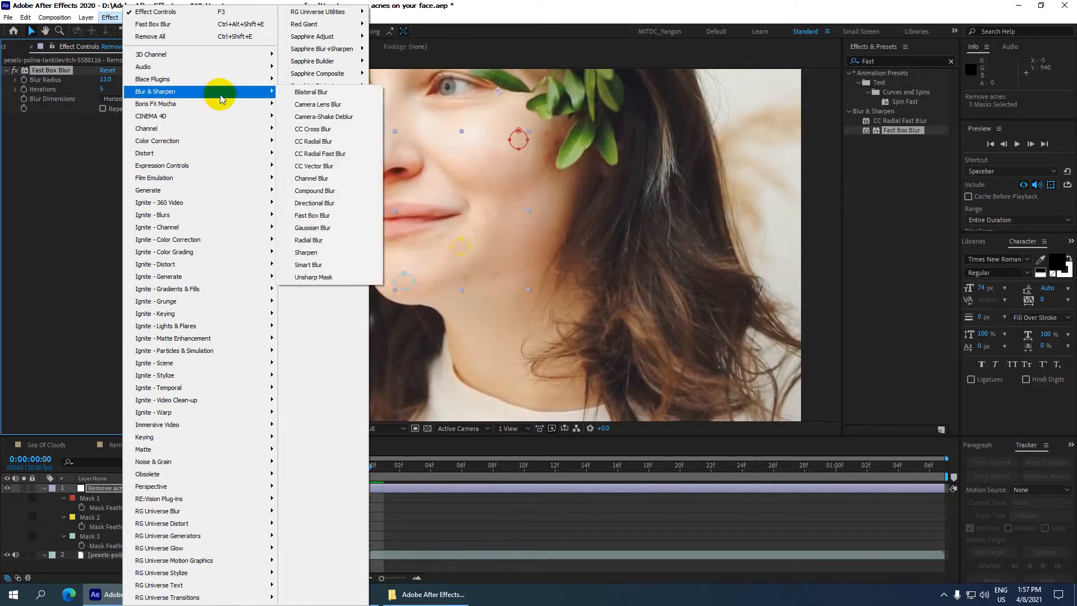
{"action": "left_click", "coordinate": [326, 255]}
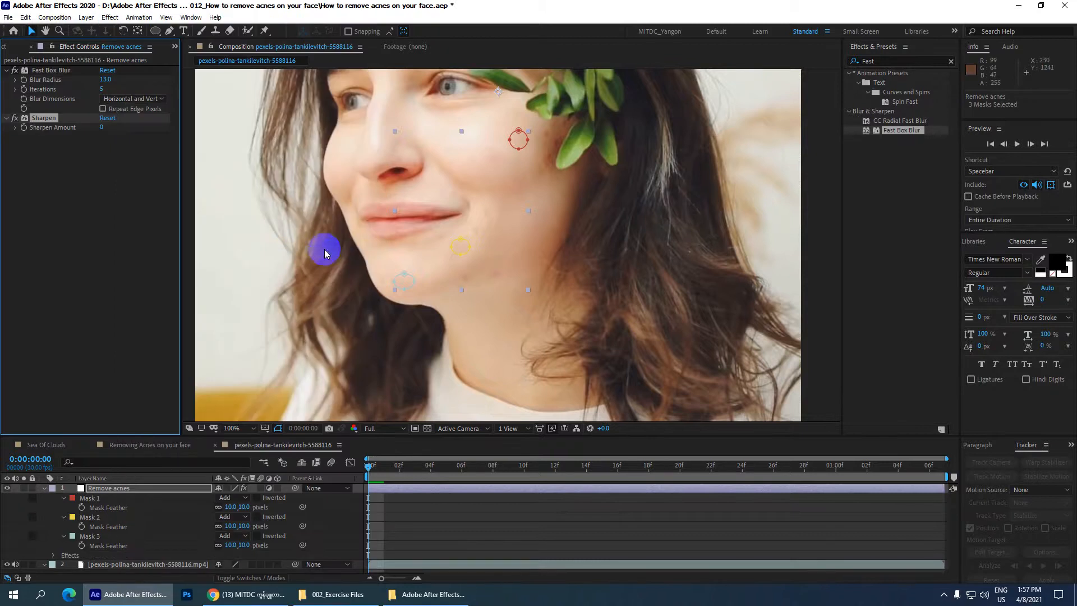
{"action": "left_click", "coordinate": [101, 129]}
{"action": "type", "text": "5"}
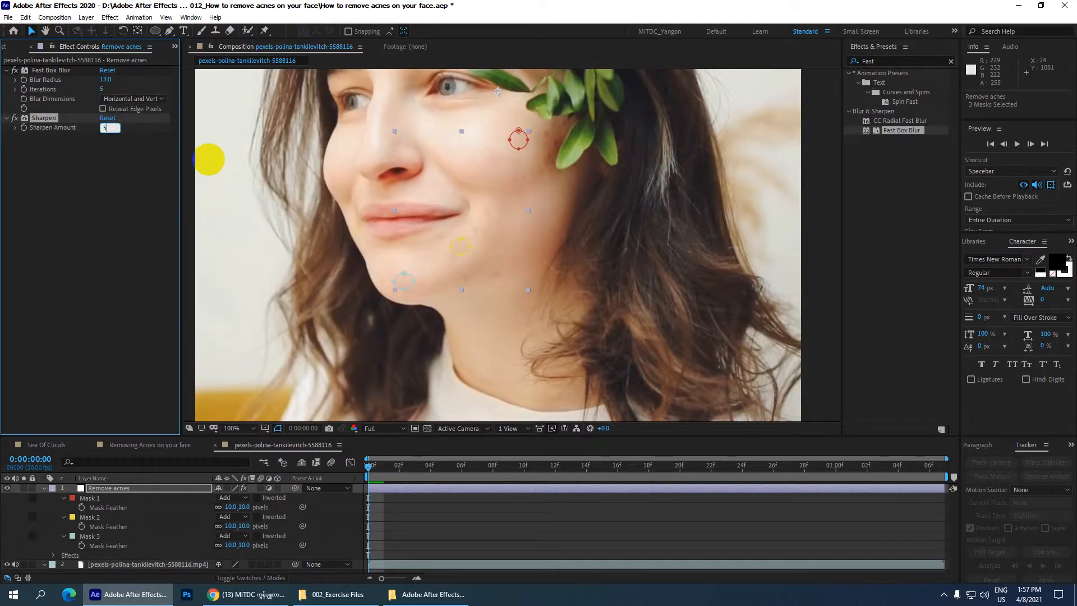
{"action": "key", "text": "Return"}
Step: Raise the Sharpen effect's amount to 319 and check the texture inside the masked spot beside the mouth
{"action": "key", "text": "period"}
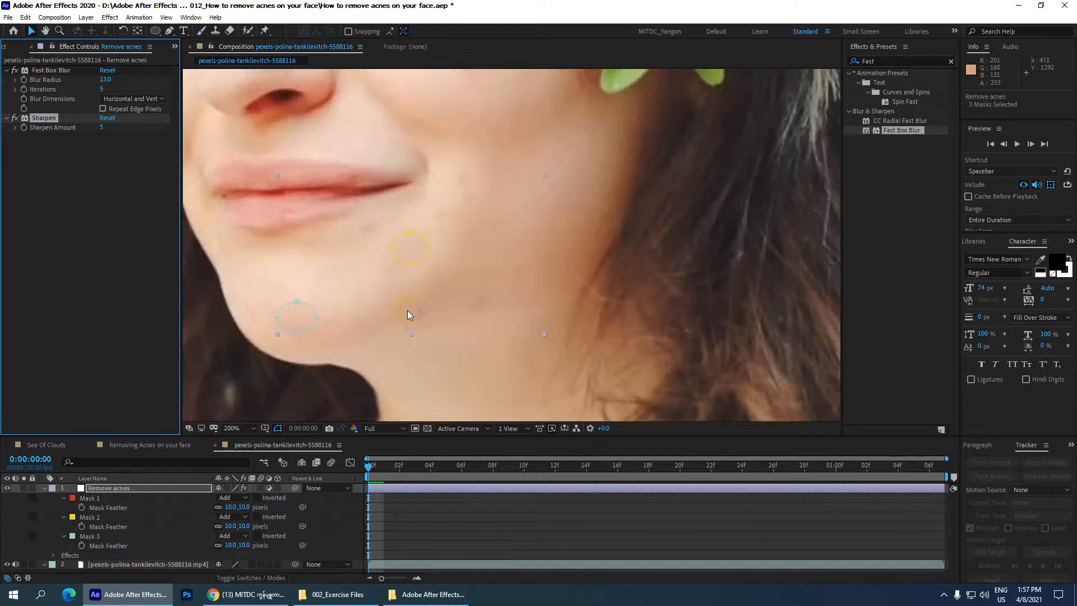
{"action": "left_click", "coordinate": [111, 128]}
{"action": "left_click_drag", "start_coordinate": [111, 128], "coordinate": [292, 150]}
{"action": "key", "text": "period"}
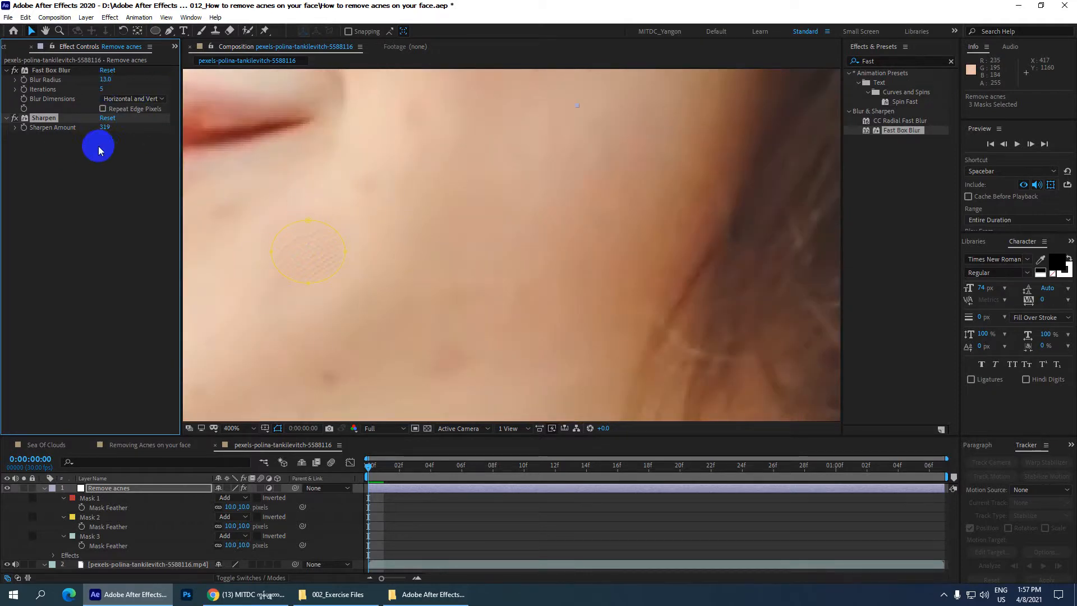
Step: Lower the Sharpen effect's amount to 18 and check the masked spots across the whole face
{"action": "left_click_drag", "start_coordinate": [108, 129], "coordinate": [12, 132]}
{"action": "left_click_drag", "start_coordinate": [104, 127], "coordinate": [27, 129]}
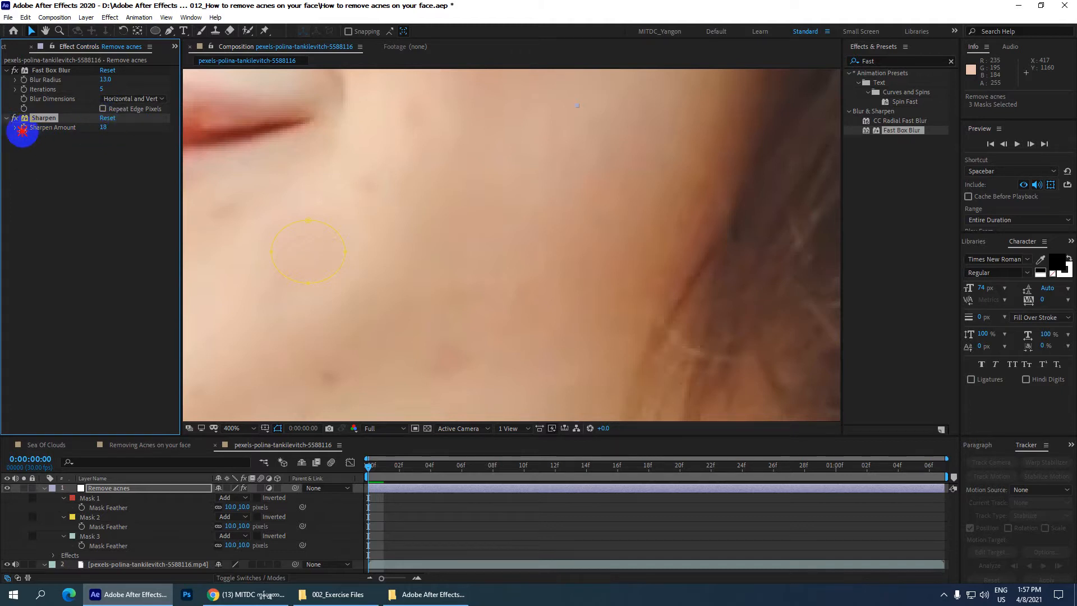
{"action": "scroll", "coordinate": [336, 210], "scroll_direction": "down", "scroll_amount": 2}
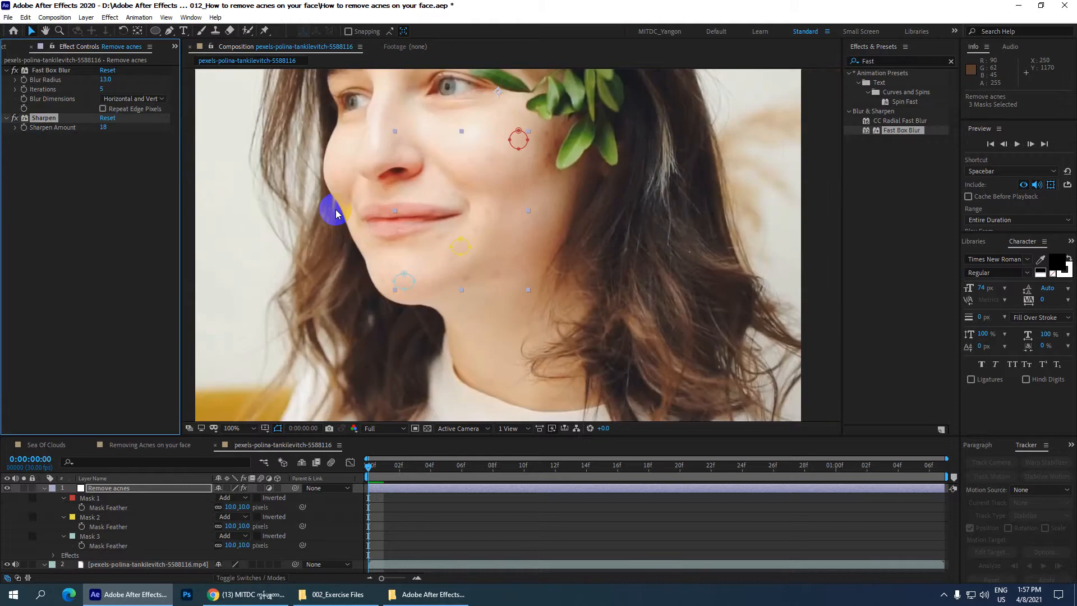
Step: Enlarge the timeline area and deselect the Remove acnes layer to check the skin around the chin without outlines
{"action": "left_click_drag", "start_coordinate": [212, 436], "coordinate": [211, 357]}
{"action": "left_click", "coordinate": [152, 548]}
{"action": "scroll", "coordinate": [483, 185], "scroll_direction": "up", "scroll_amount": 1}
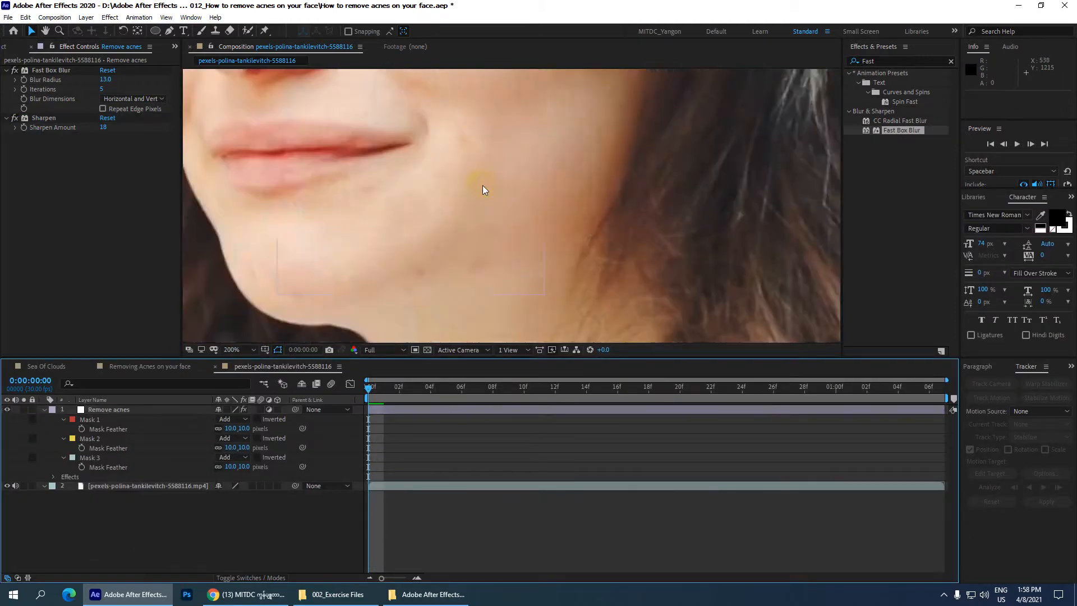
{"action": "scroll", "coordinate": [482, 186], "scroll_direction": "down", "scroll_amount": 1}
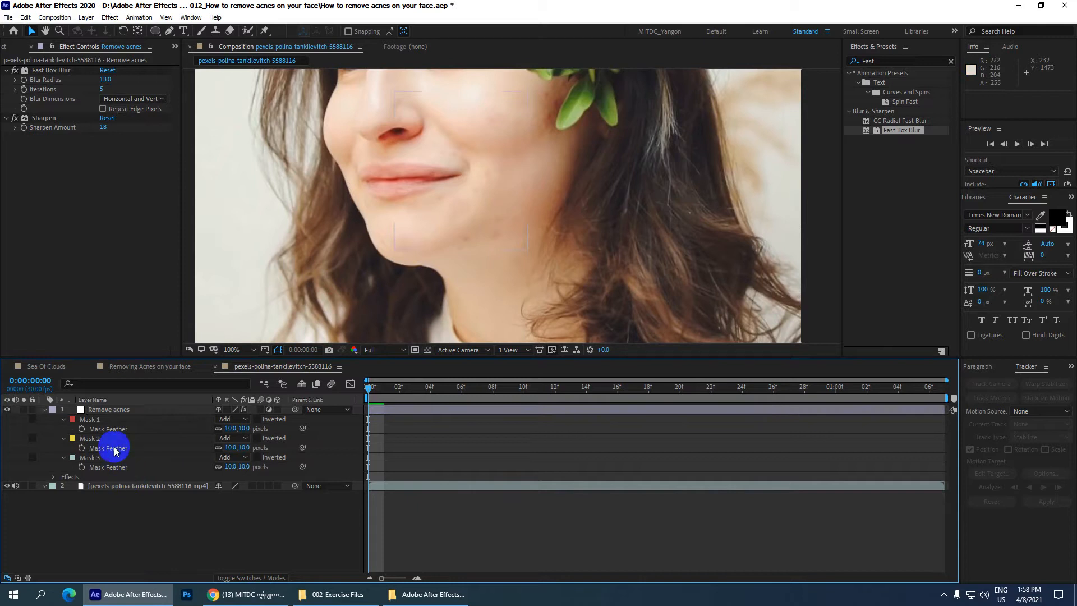
Step: Add a second Fast Box Blur effect to the Remove acnes layer, after the Sharpen effect
{"action": "left_click", "coordinate": [115, 409]}
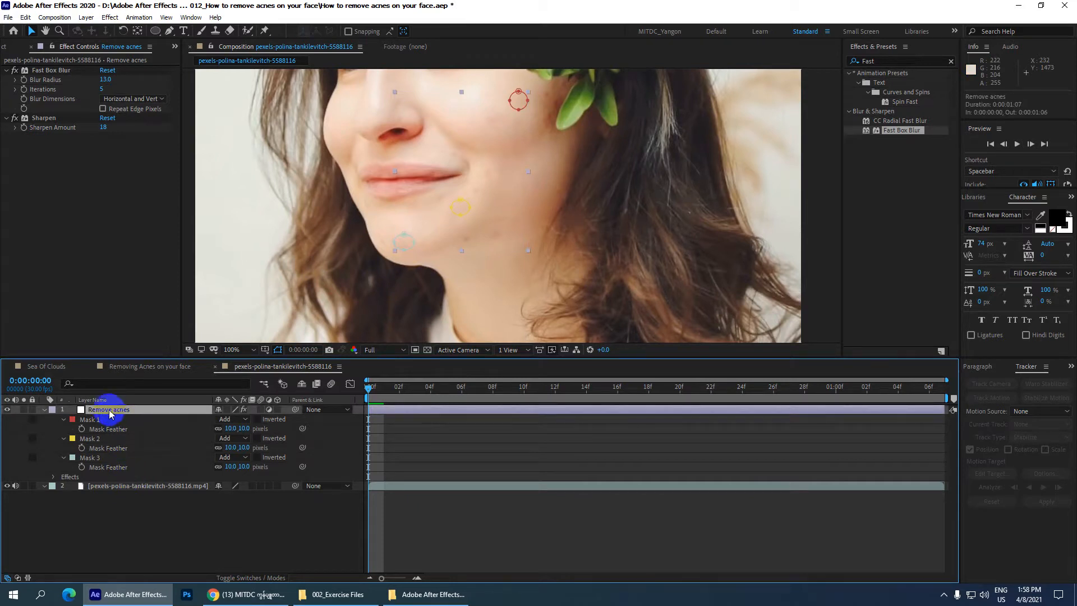
{"action": "scroll", "coordinate": [511, 204], "scroll_direction": "up", "scroll_amount": 1}
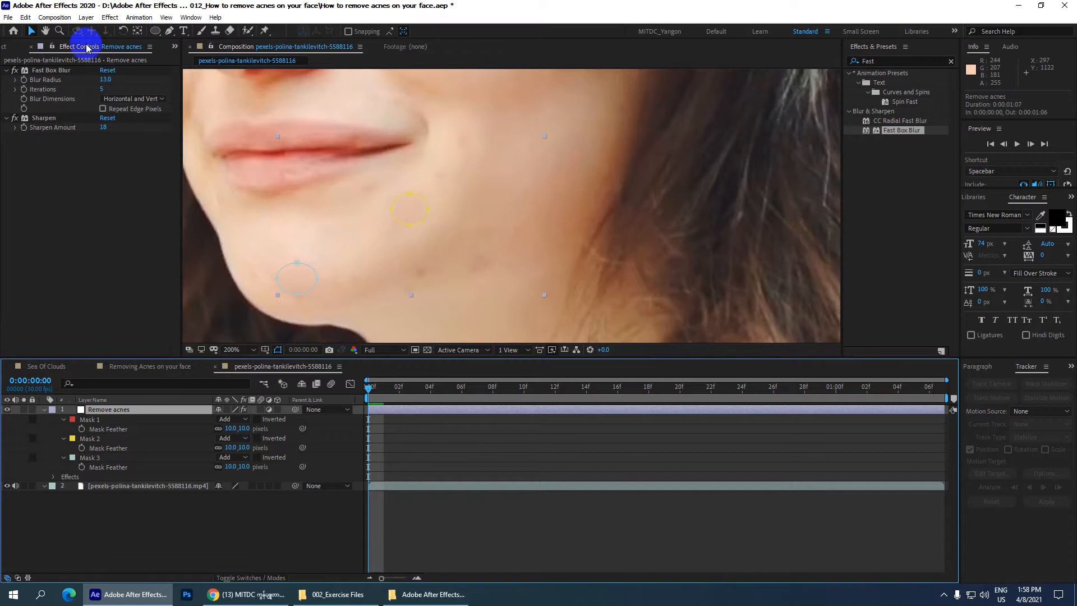
{"action": "left_click", "coordinate": [889, 61]}
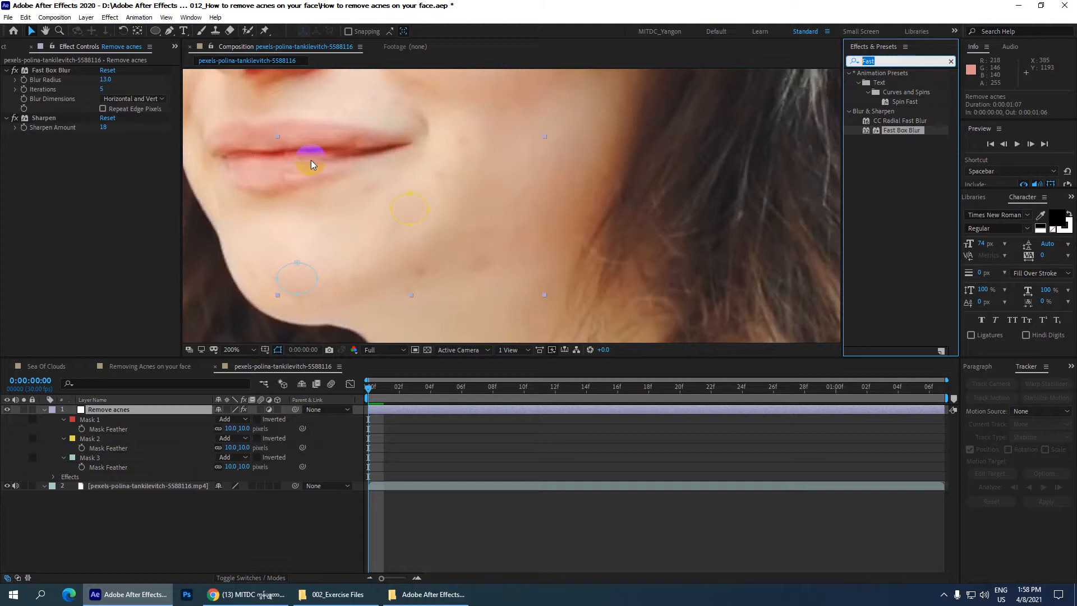
{"action": "left_click", "coordinate": [135, 410]}
{"action": "left_click_drag", "start_coordinate": [911, 132], "coordinate": [159, 413]}
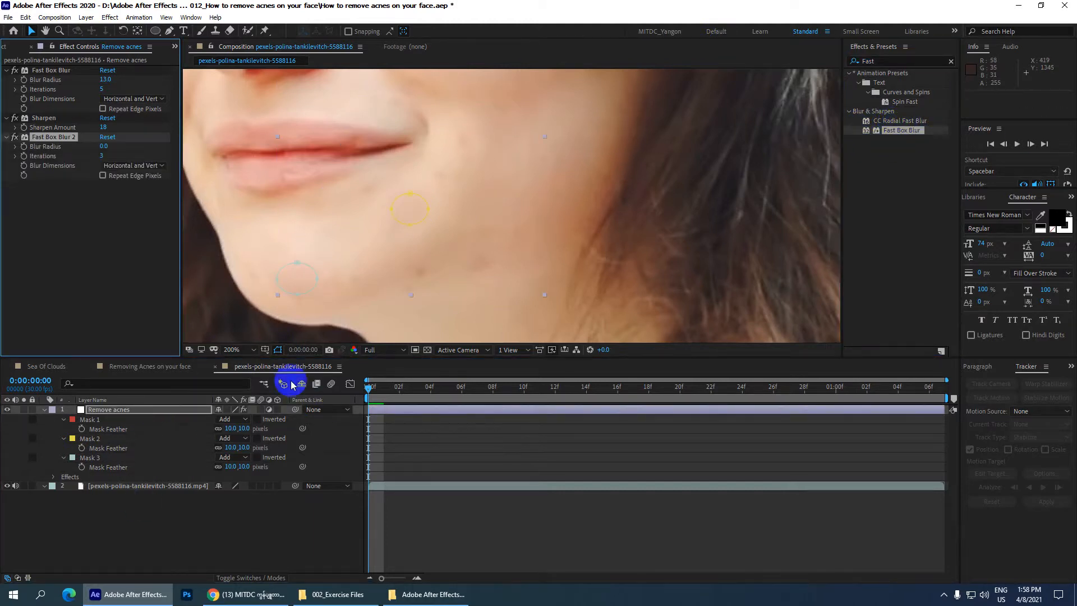
Step: Hide the mask outlines in the composition view and inspect the retouched spots on the chin and cheek
{"action": "left_click", "coordinate": [277, 350]}
{"action": "scroll", "coordinate": [338, 287], "scroll_direction": "down", "scroll_amount": 5}
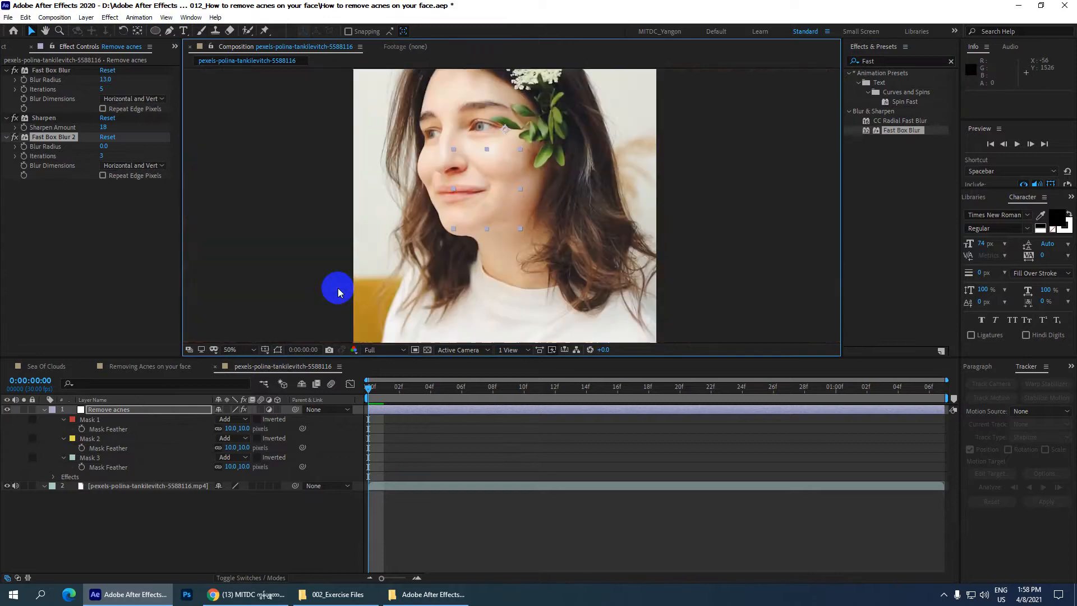
{"action": "scroll", "coordinate": [526, 127], "scroll_direction": "up", "scroll_amount": 4}
{"action": "scroll", "coordinate": [526, 126], "scroll_direction": "up", "scroll_amount": 1}
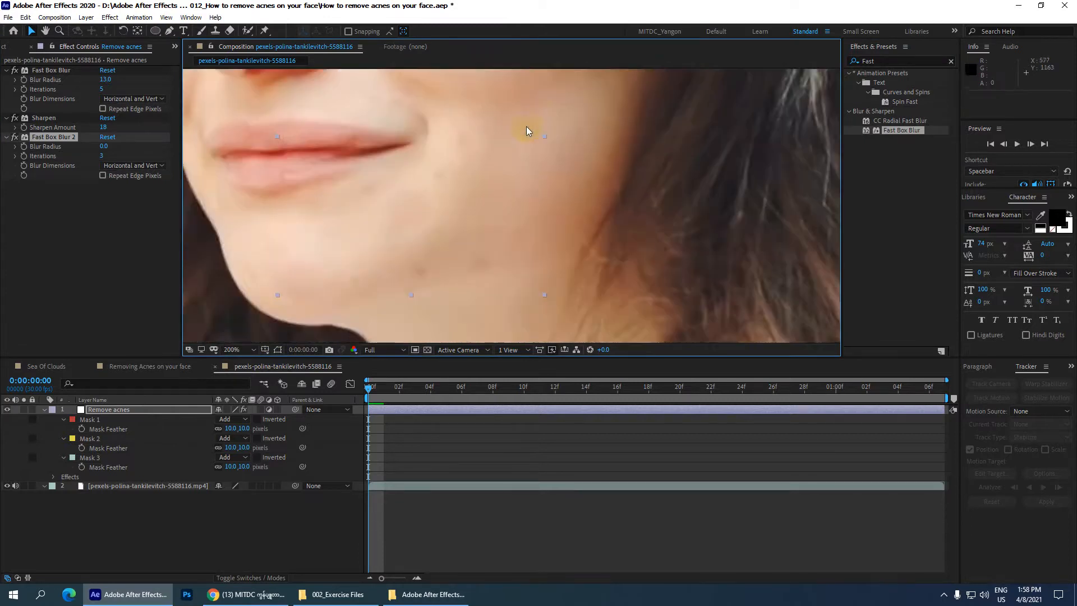
{"action": "key", "text": "space"}
{"action": "left_click_drag", "start_coordinate": [526, 134], "coordinate": [498, 264]}
{"action": "left_click_drag", "start_coordinate": [556, 116], "coordinate": [536, 176]}
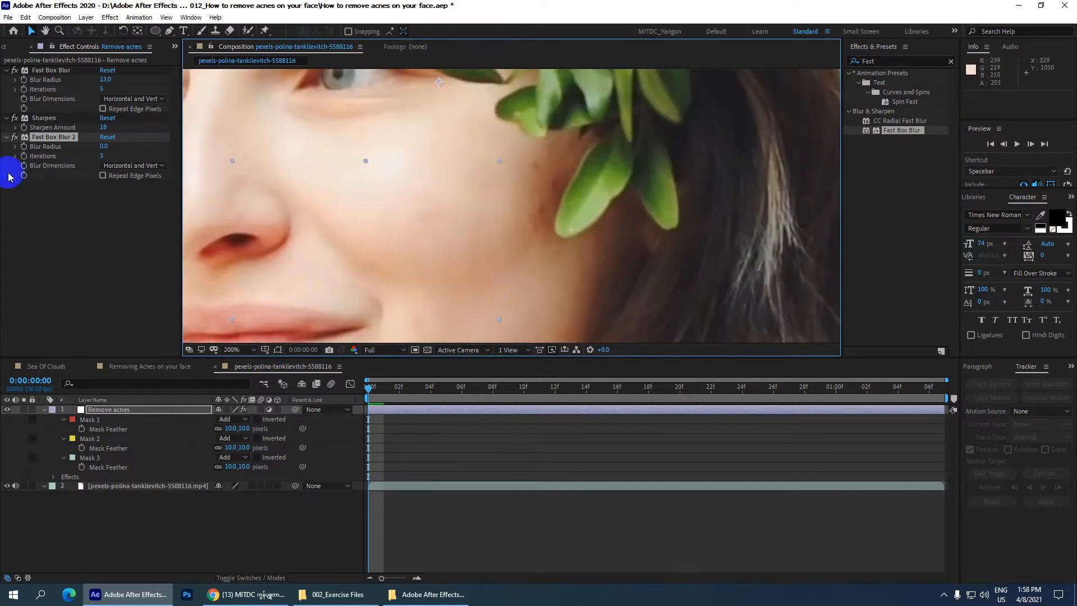
Step: Set the second Fast Box Blur's radius to 20 and its iterations to 1, and save the project
{"action": "mouse_move", "coordinate": [104, 157]}
{"action": "left_mouse_down"}
{"action": "mouse_move", "coordinate": [137, 157]}
{"action": "mouse_move", "coordinate": [103, 150]}
{"action": "left_mouse_up"}
{"action": "left_click", "coordinate": [104, 146]}
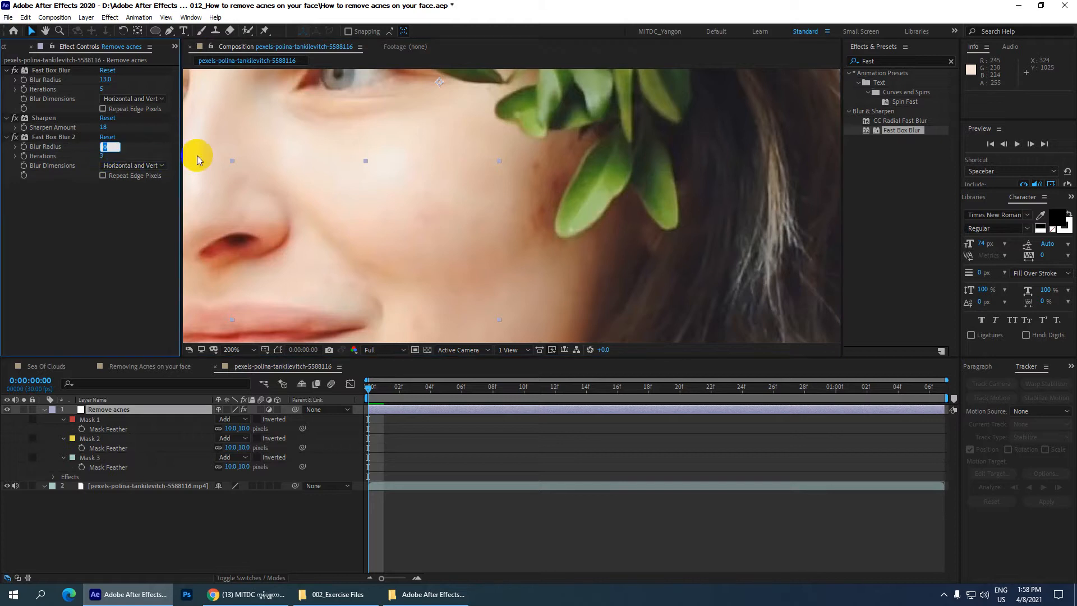
{"action": "type", "text": "20"}
{"action": "key", "text": "Return"}
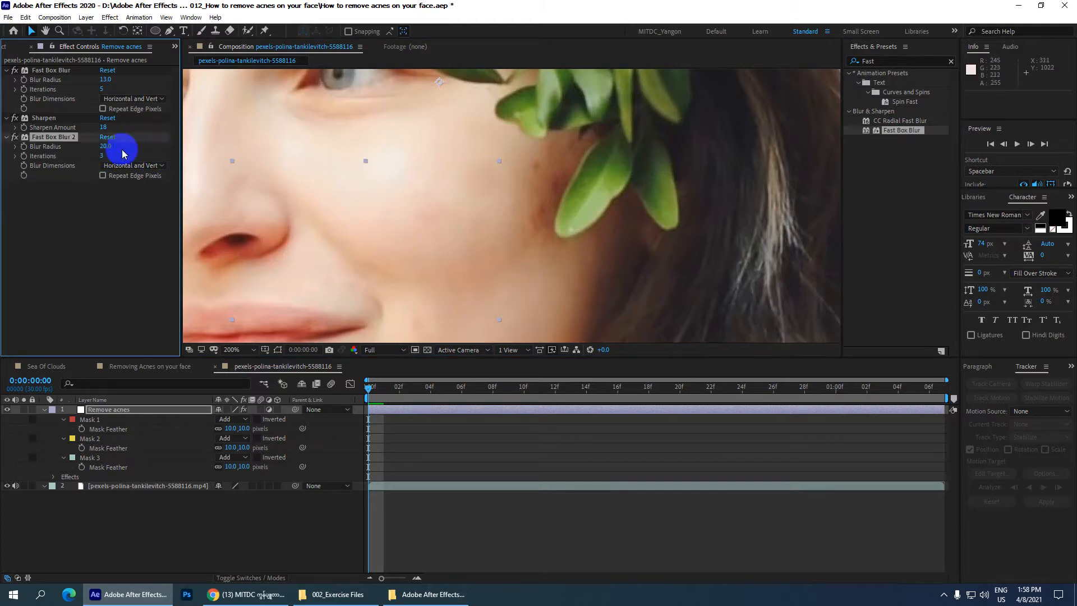
{"action": "left_click", "coordinate": [102, 156]}
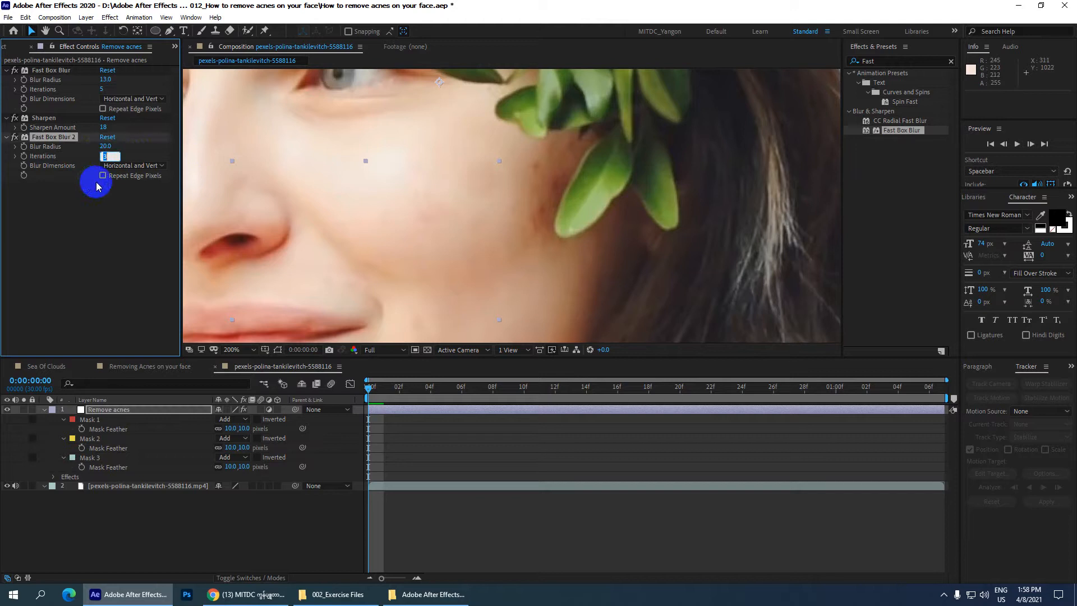
{"action": "type", "text": "1"}
{"action": "key", "text": "Return"}
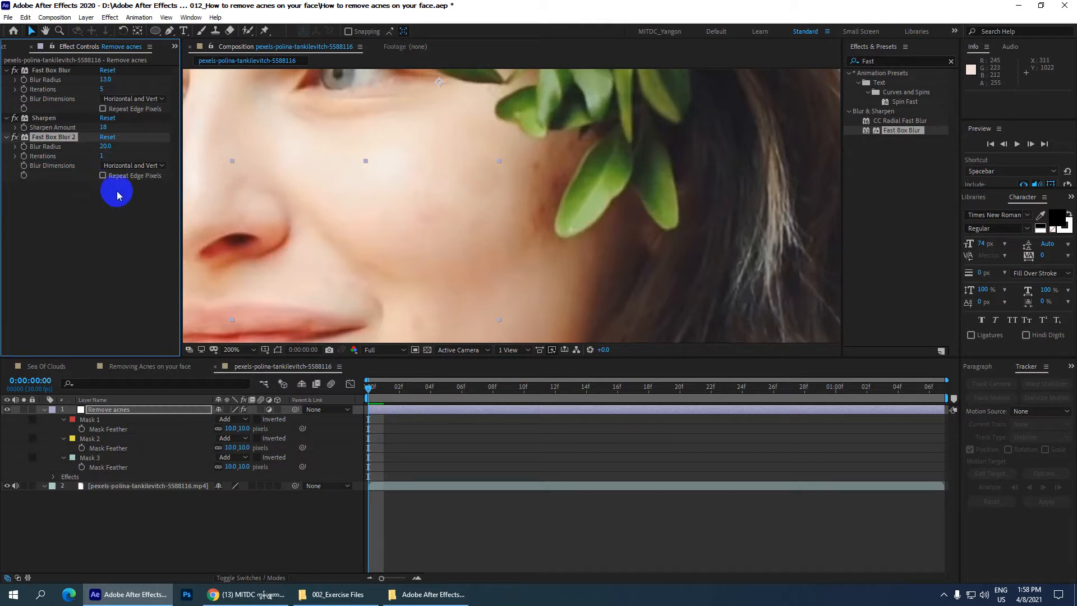
{"action": "key", "text": "ctrl+s"}
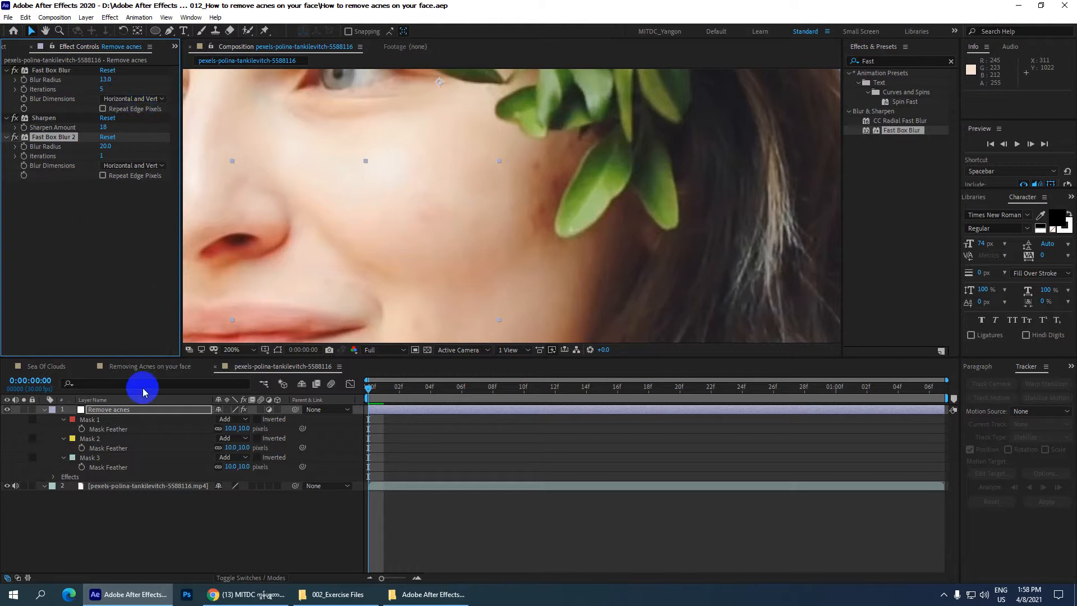
Step: Add a Curves effect to the Remove acnes layer and raise the middle of the RGB curve slightly
{"action": "left_click", "coordinate": [129, 411]}
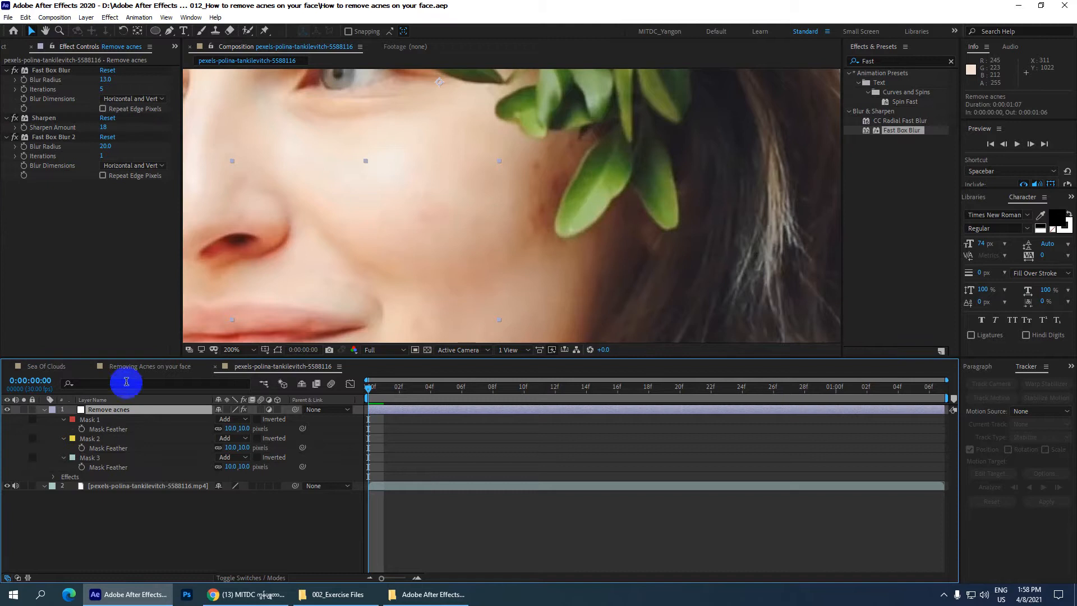
{"action": "left_click", "coordinate": [874, 61]}
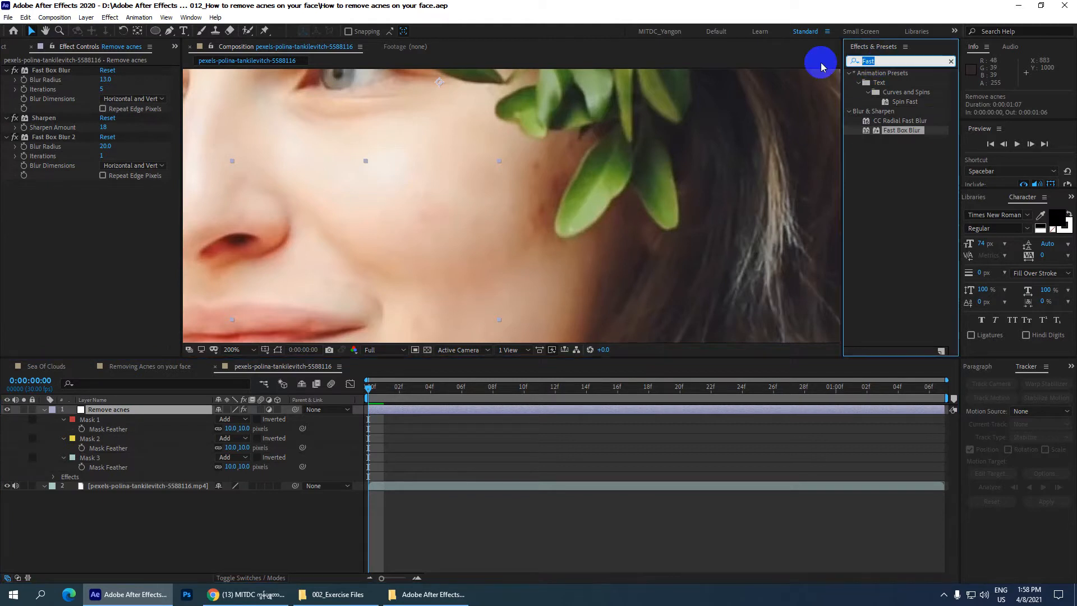
{"action": "type", "text": "Curves"}
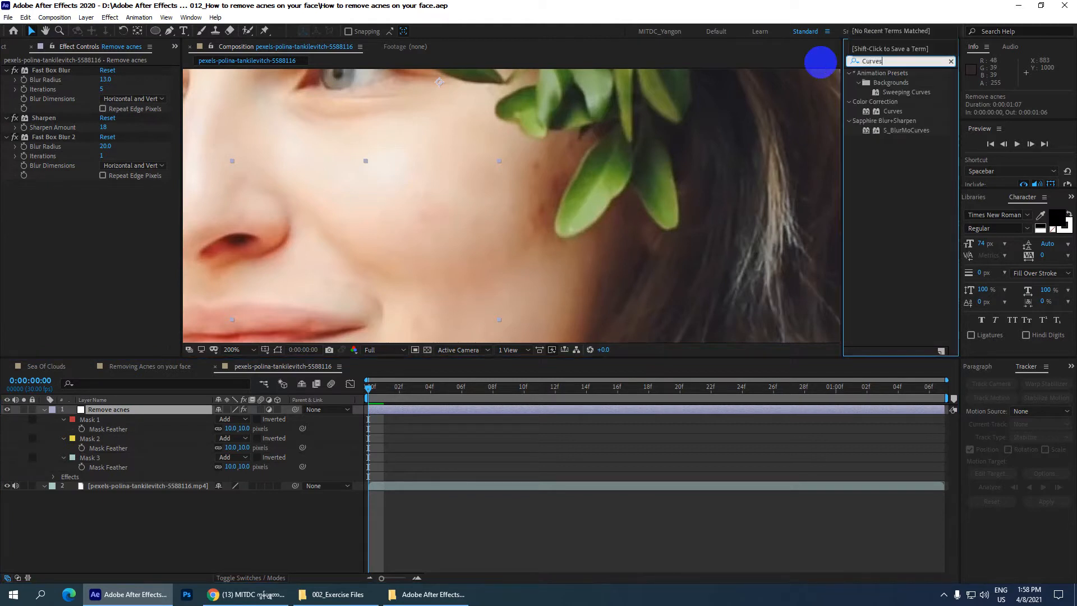
{"action": "left_click_drag", "start_coordinate": [893, 111], "coordinate": [120, 409]}
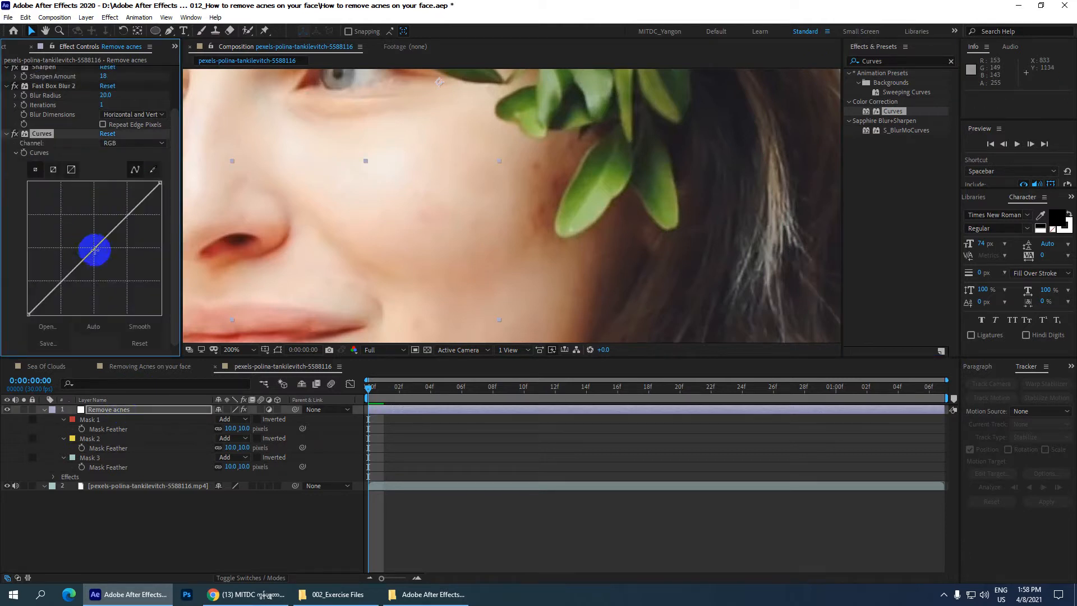
{"action": "left_click_drag", "start_coordinate": [95, 248], "coordinate": [93, 244]}
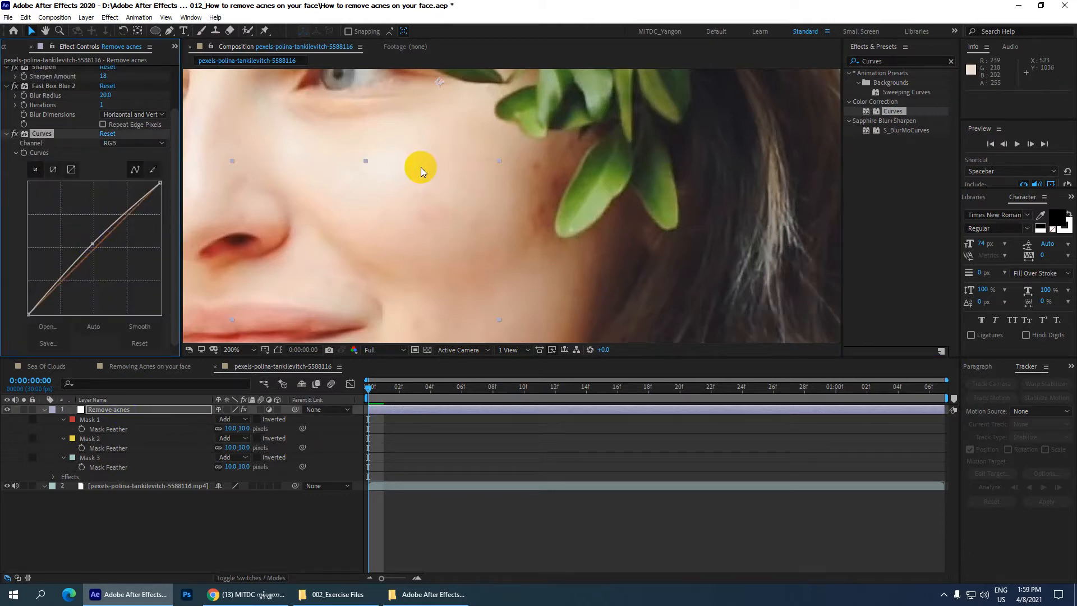
Step: Preview the retouched footage with the frame fitted to the view, examine the face, and return to the first frame
{"action": "left_click", "coordinate": [182, 519]}
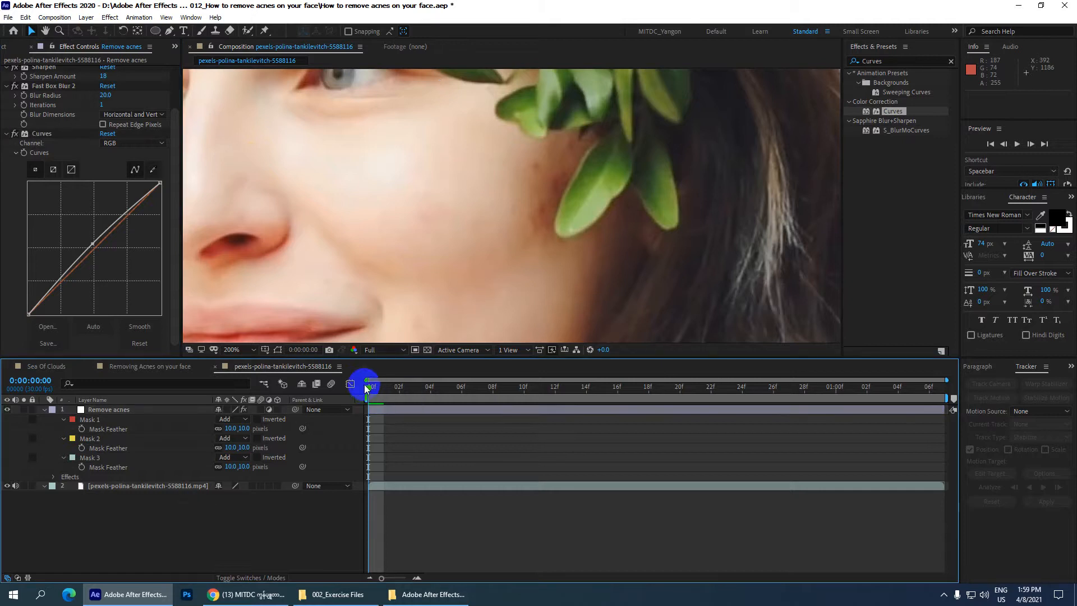
{"action": "key", "text": "space"}
{"action": "key", "text": "space"}
{"action": "left_click", "coordinate": [235, 350]}
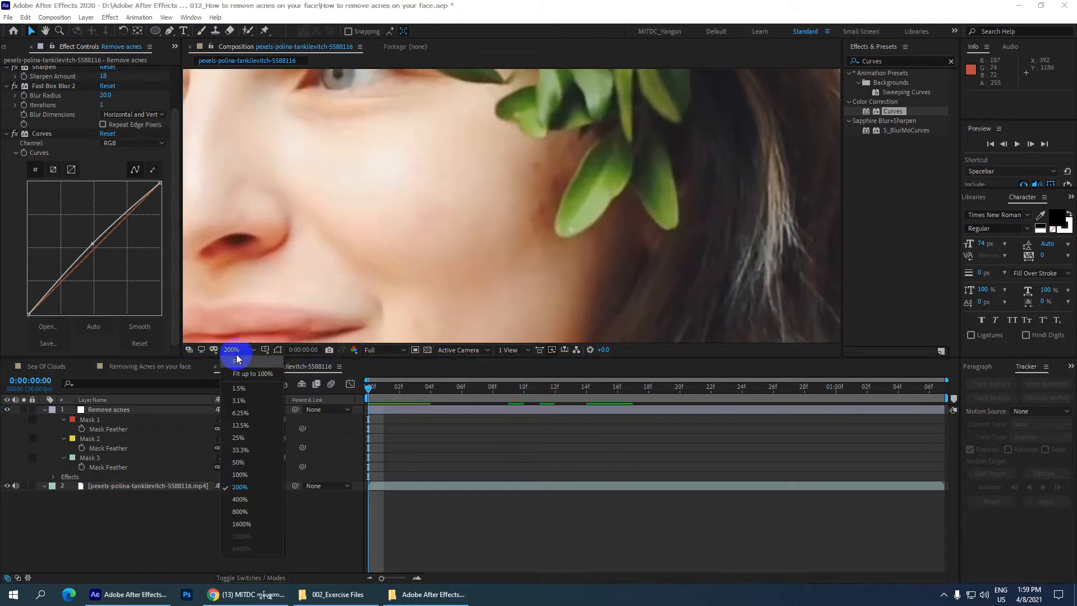
{"action": "left_click", "coordinate": [237, 360]}
{"action": "key", "text": "space"}
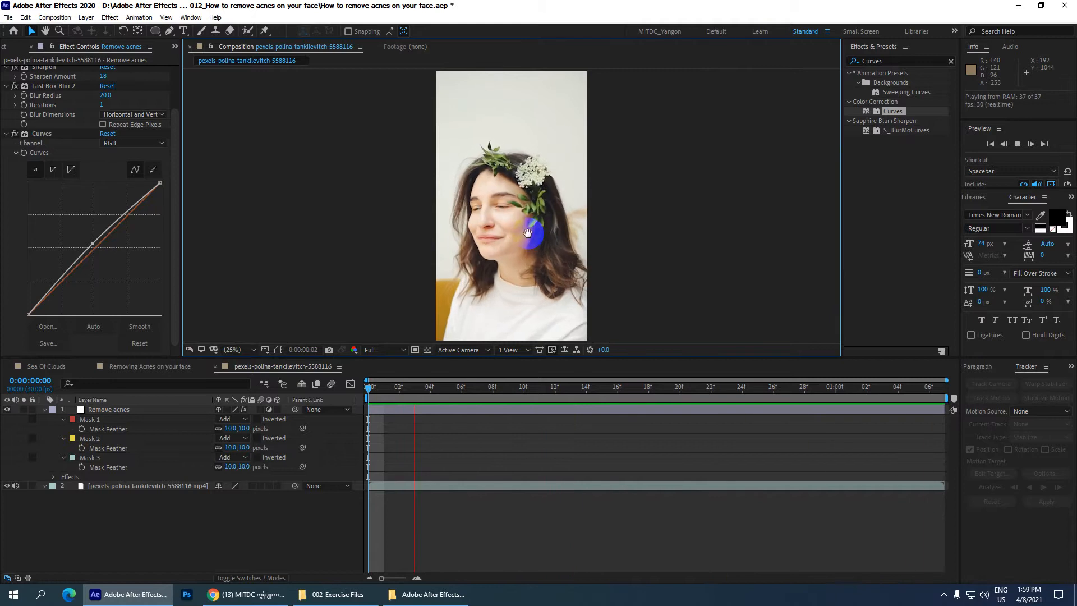
{"action": "scroll", "coordinate": [527, 233], "scroll_direction": "up", "scroll_amount": 2}
{"action": "scroll", "coordinate": [528, 237], "scroll_direction": "down", "scroll_amount": 1}
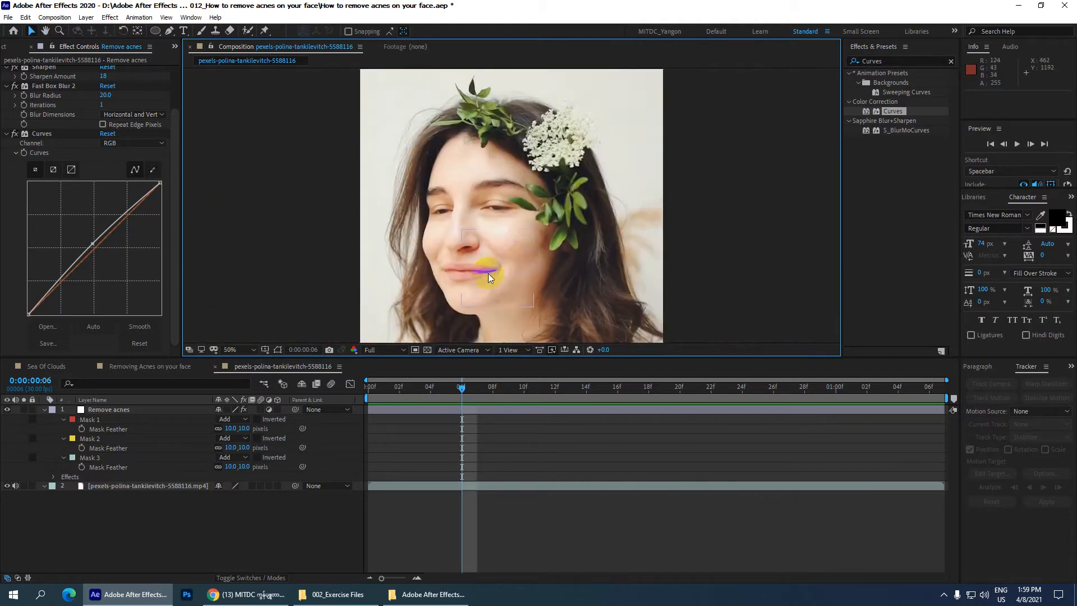
{"action": "left_click_drag", "start_coordinate": [460, 389], "coordinate": [362, 359]}
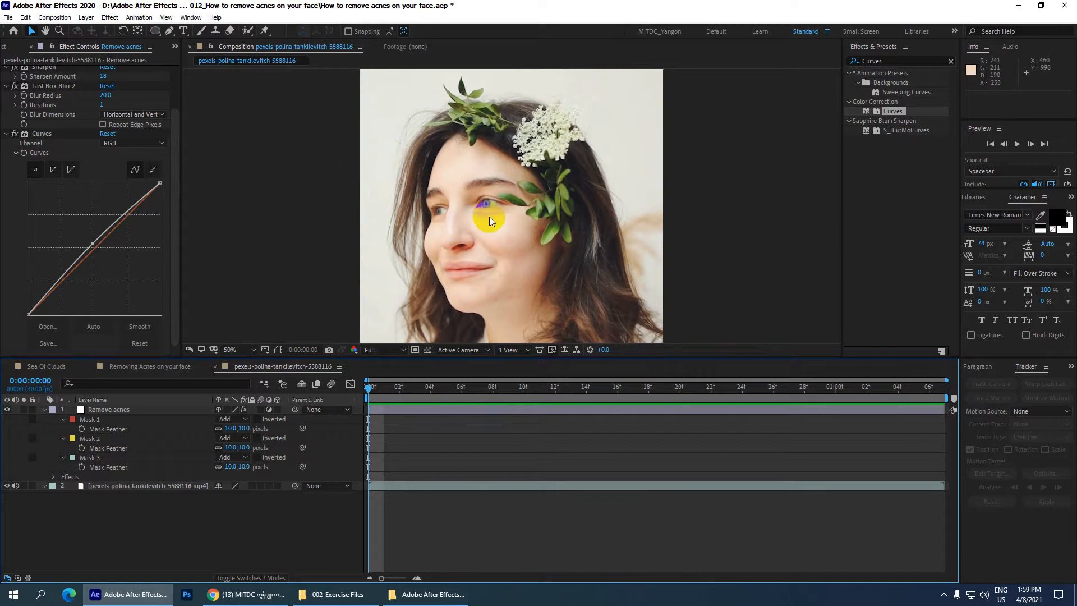
Step: Hide the Remove acnes layer to compare the face with the original footage
{"action": "left_click", "coordinate": [125, 410]}
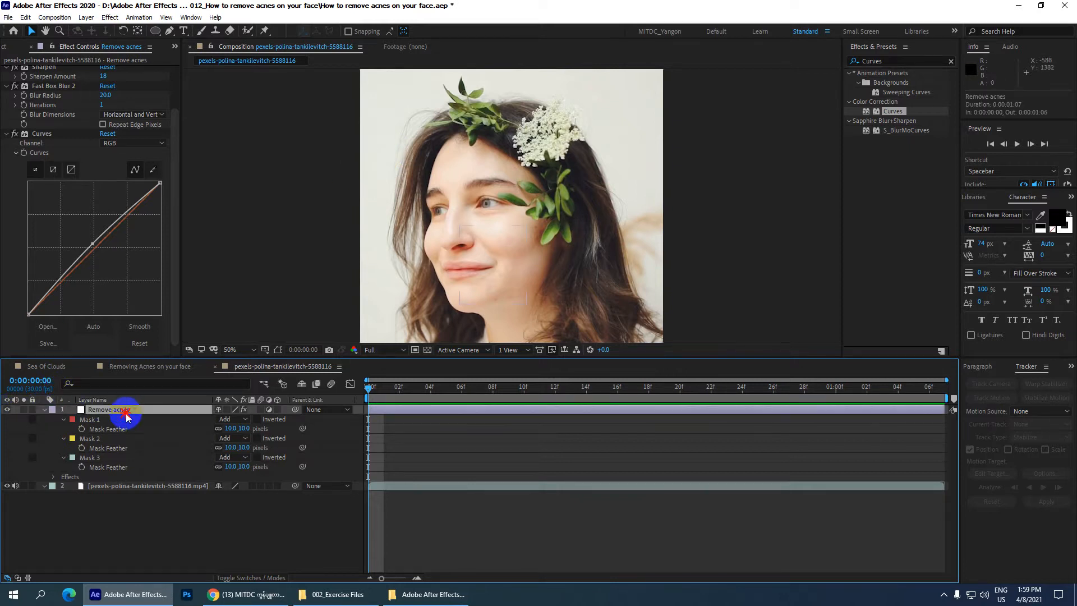
{"action": "left_click", "coordinate": [7, 410]}
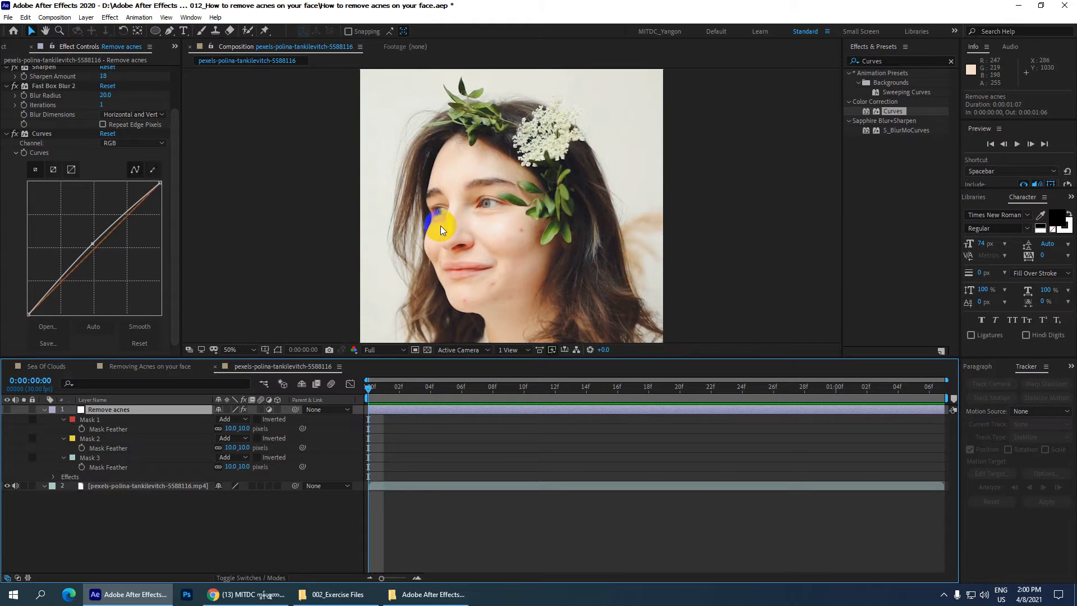
{"action": "key", "text": "comma"}
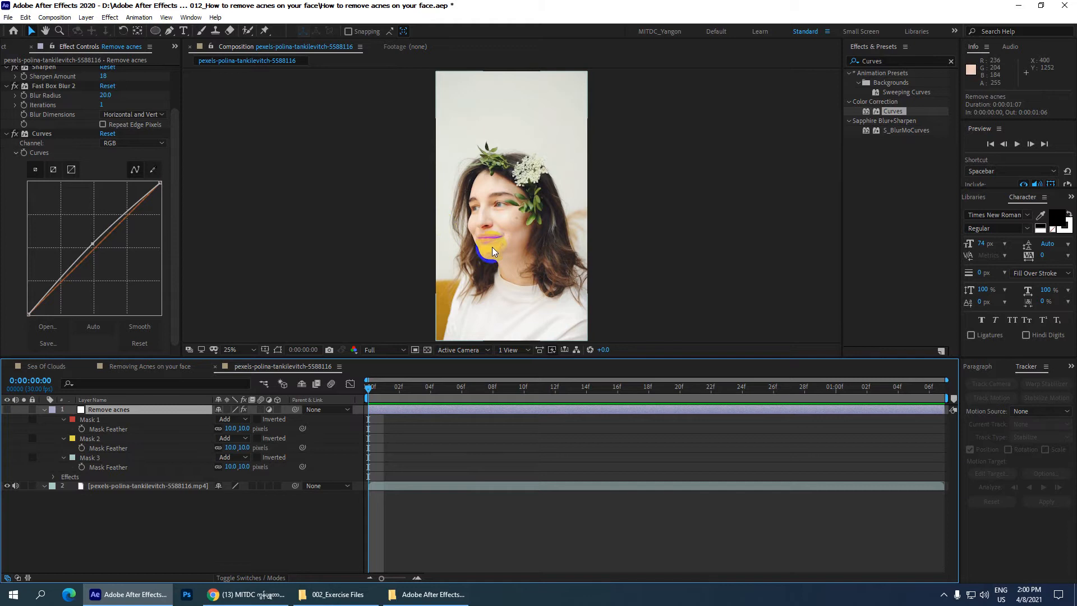
{"action": "key", "text": "period"}
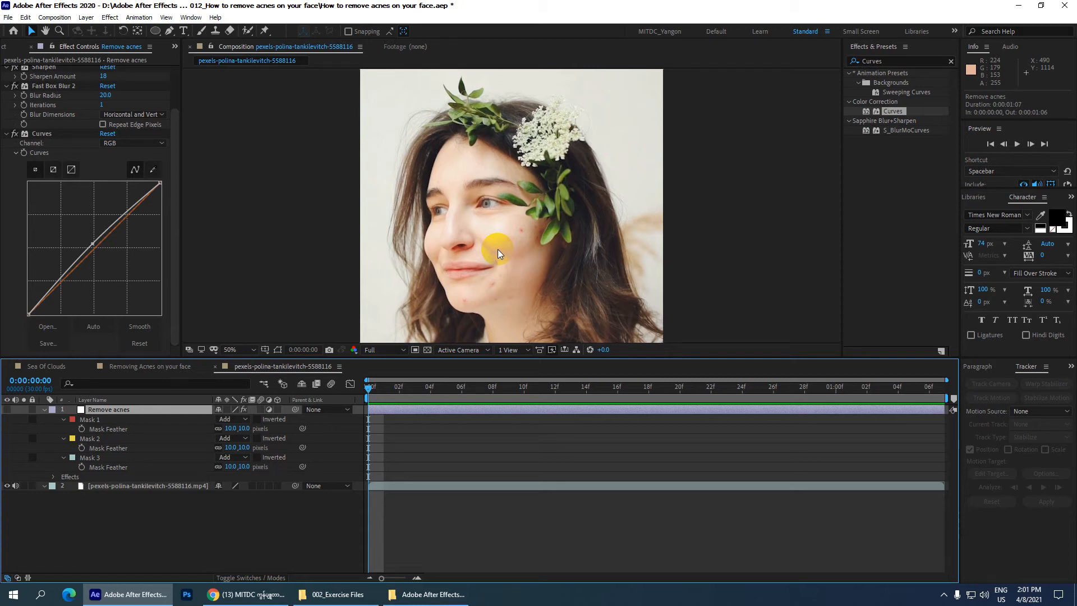
Step: Minimize After Effects, switch to Chrome and show the created playlists of the MITDC YouTube channel
{"action": "left_click", "coordinate": [1025, 7]}
{"action": "left_click", "coordinate": [256, 593]}
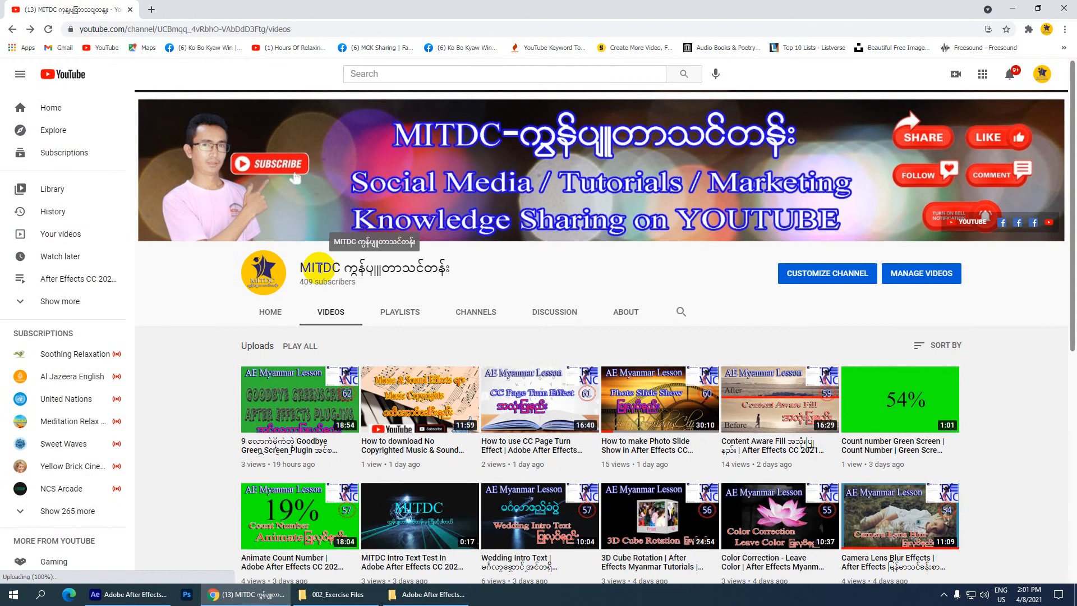
{"action": "left_click", "coordinate": [396, 316]}
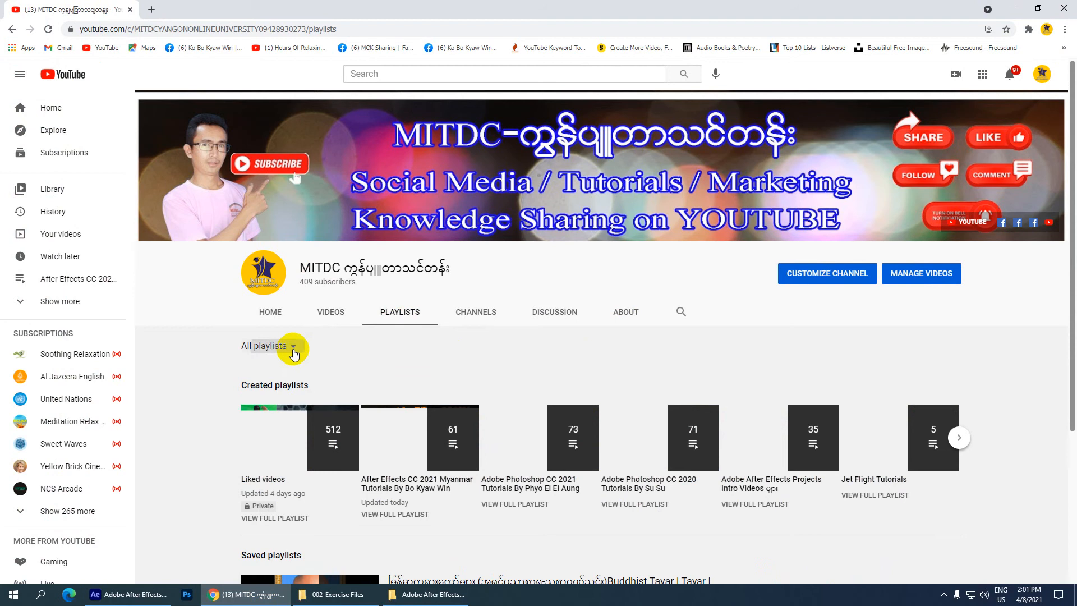
{"action": "left_click", "coordinate": [292, 347]}
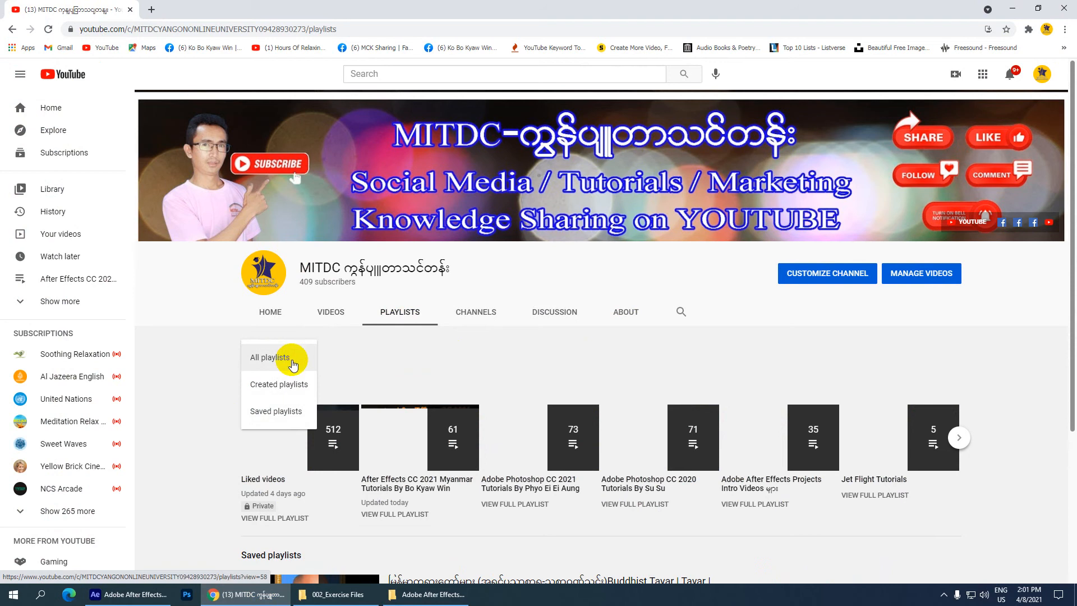
{"action": "left_click", "coordinate": [280, 383]}
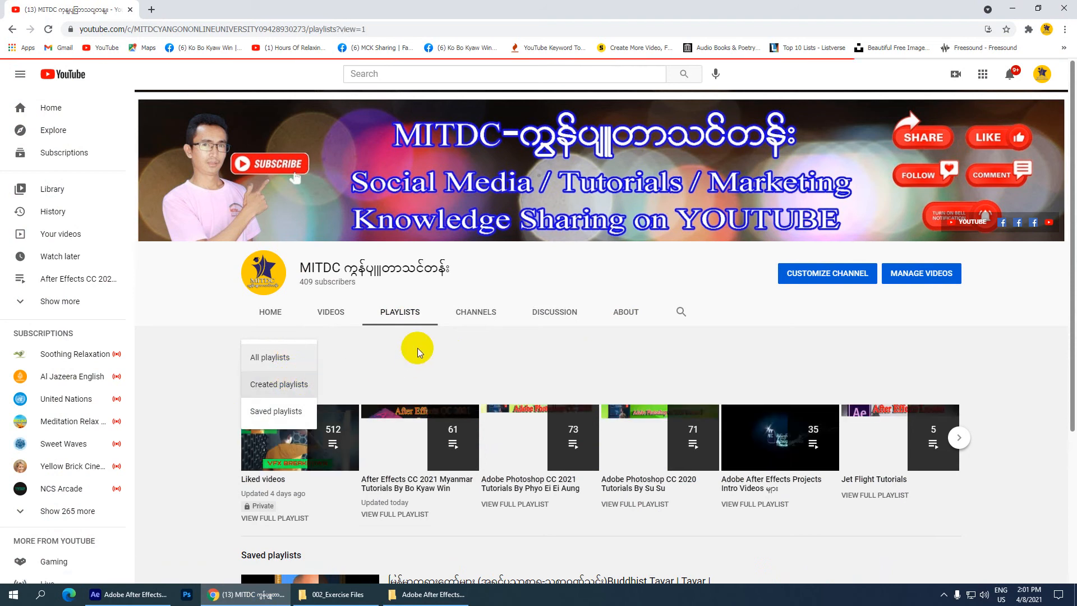
Step: Look through the channel's created playlists and minimize the browser
{"action": "scroll", "coordinate": [421, 342], "scroll_direction": "down", "scroll_amount": 3}
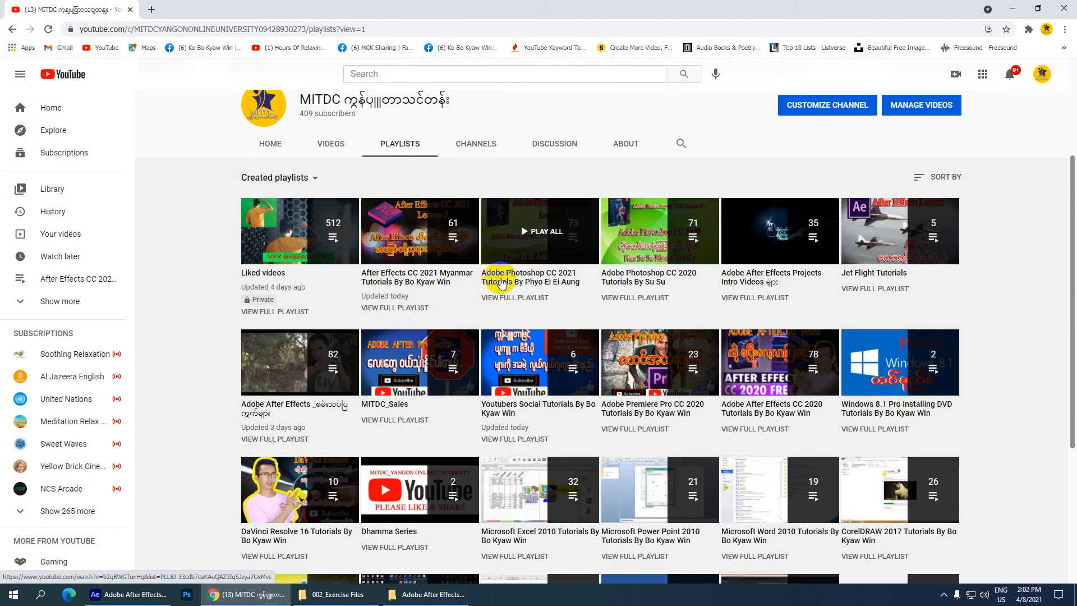
{"action": "scroll", "coordinate": [502, 284], "scroll_direction": "down", "scroll_amount": 3}
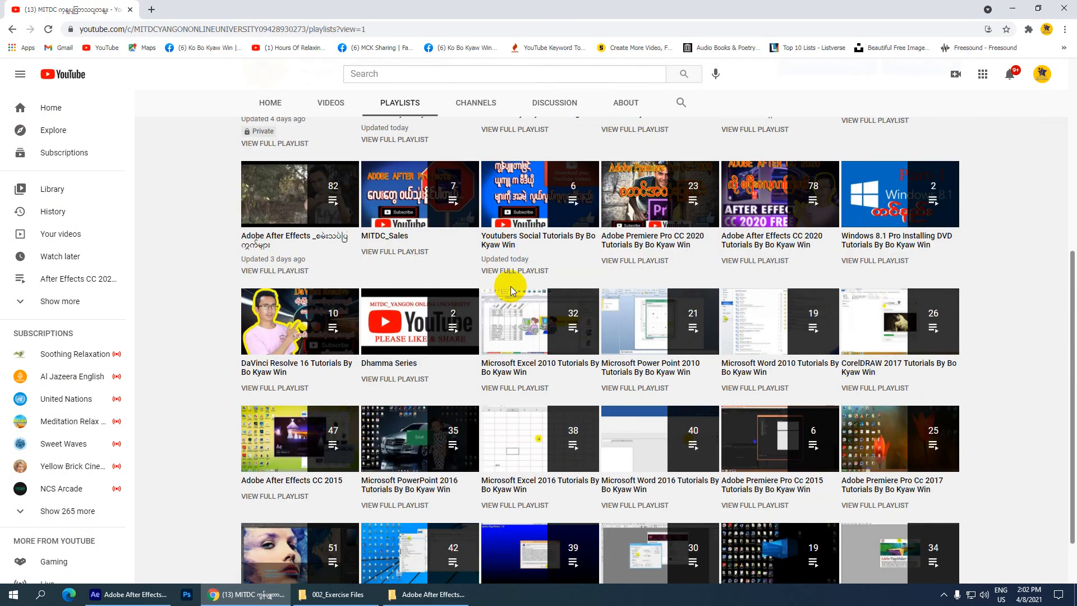
{"action": "scroll", "coordinate": [511, 290], "scroll_direction": "down", "scroll_amount": 1}
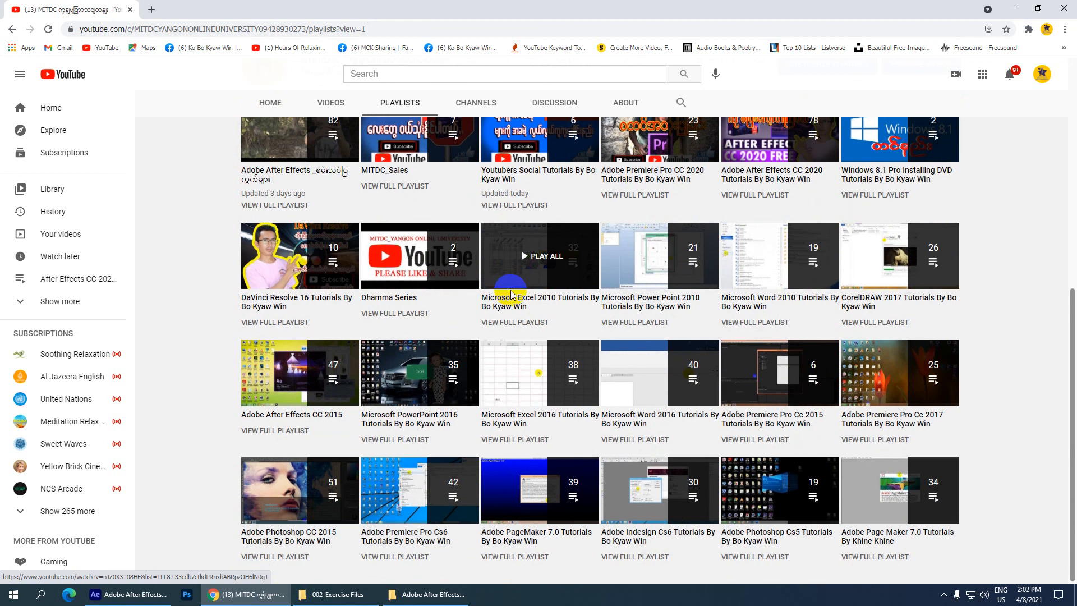
{"action": "scroll", "coordinate": [512, 292], "scroll_direction": "up", "scroll_amount": 2}
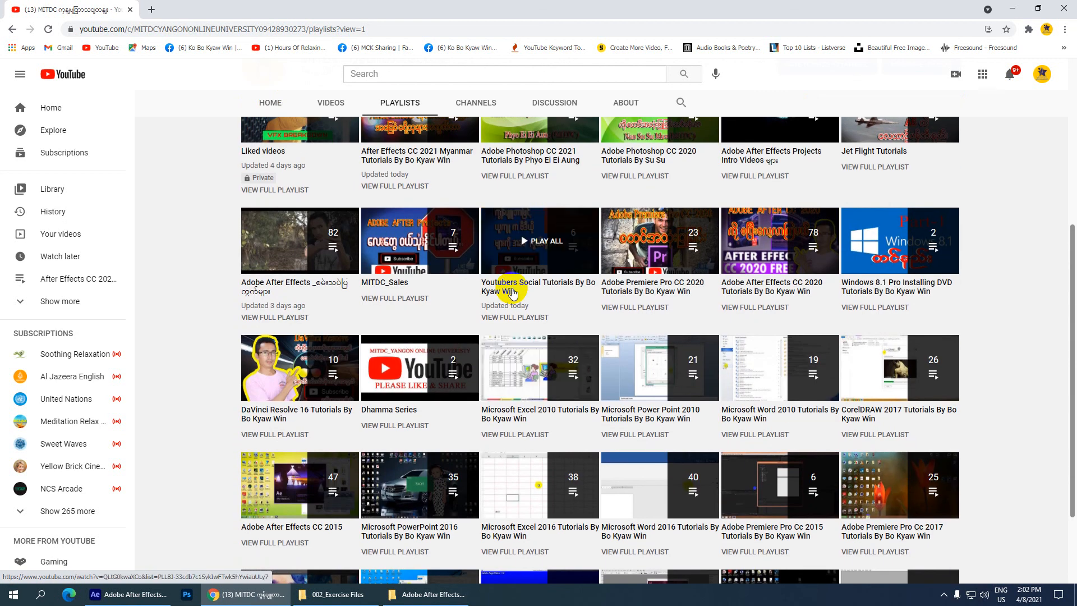
{"action": "scroll", "coordinate": [512, 291], "scroll_direction": "up", "scroll_amount": 4}
{"action": "scroll", "coordinate": [514, 278], "scroll_direction": "up", "scroll_amount": 1}
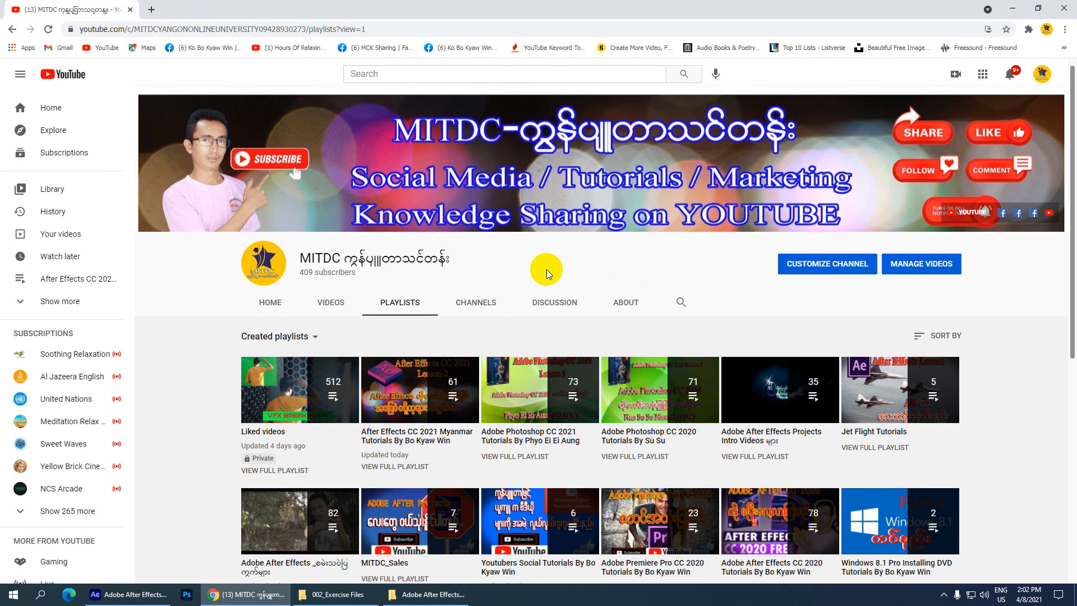
{"action": "left_click", "coordinate": [1013, 8]}
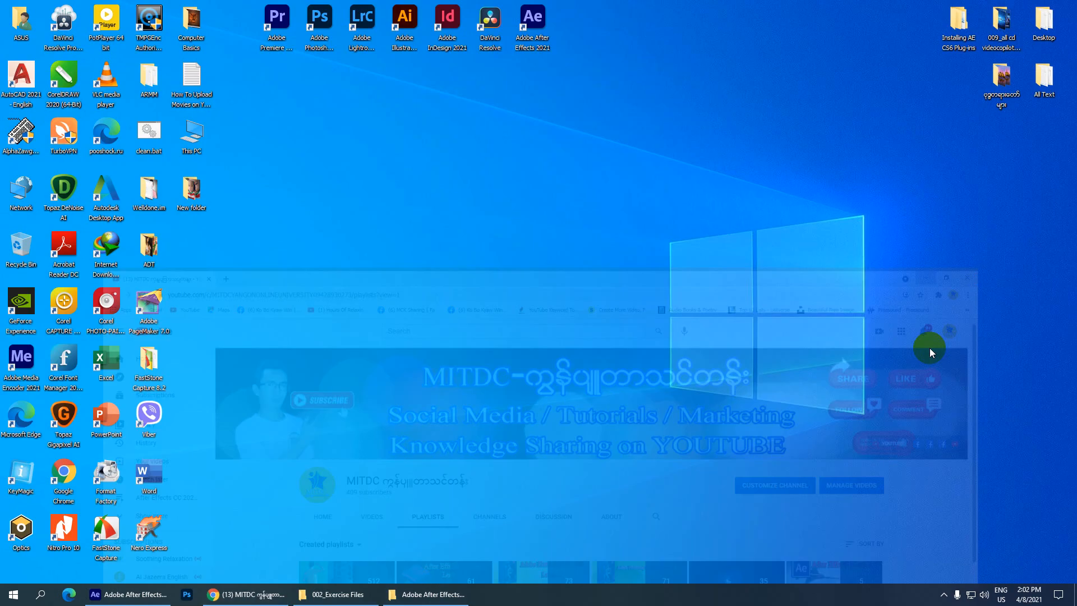